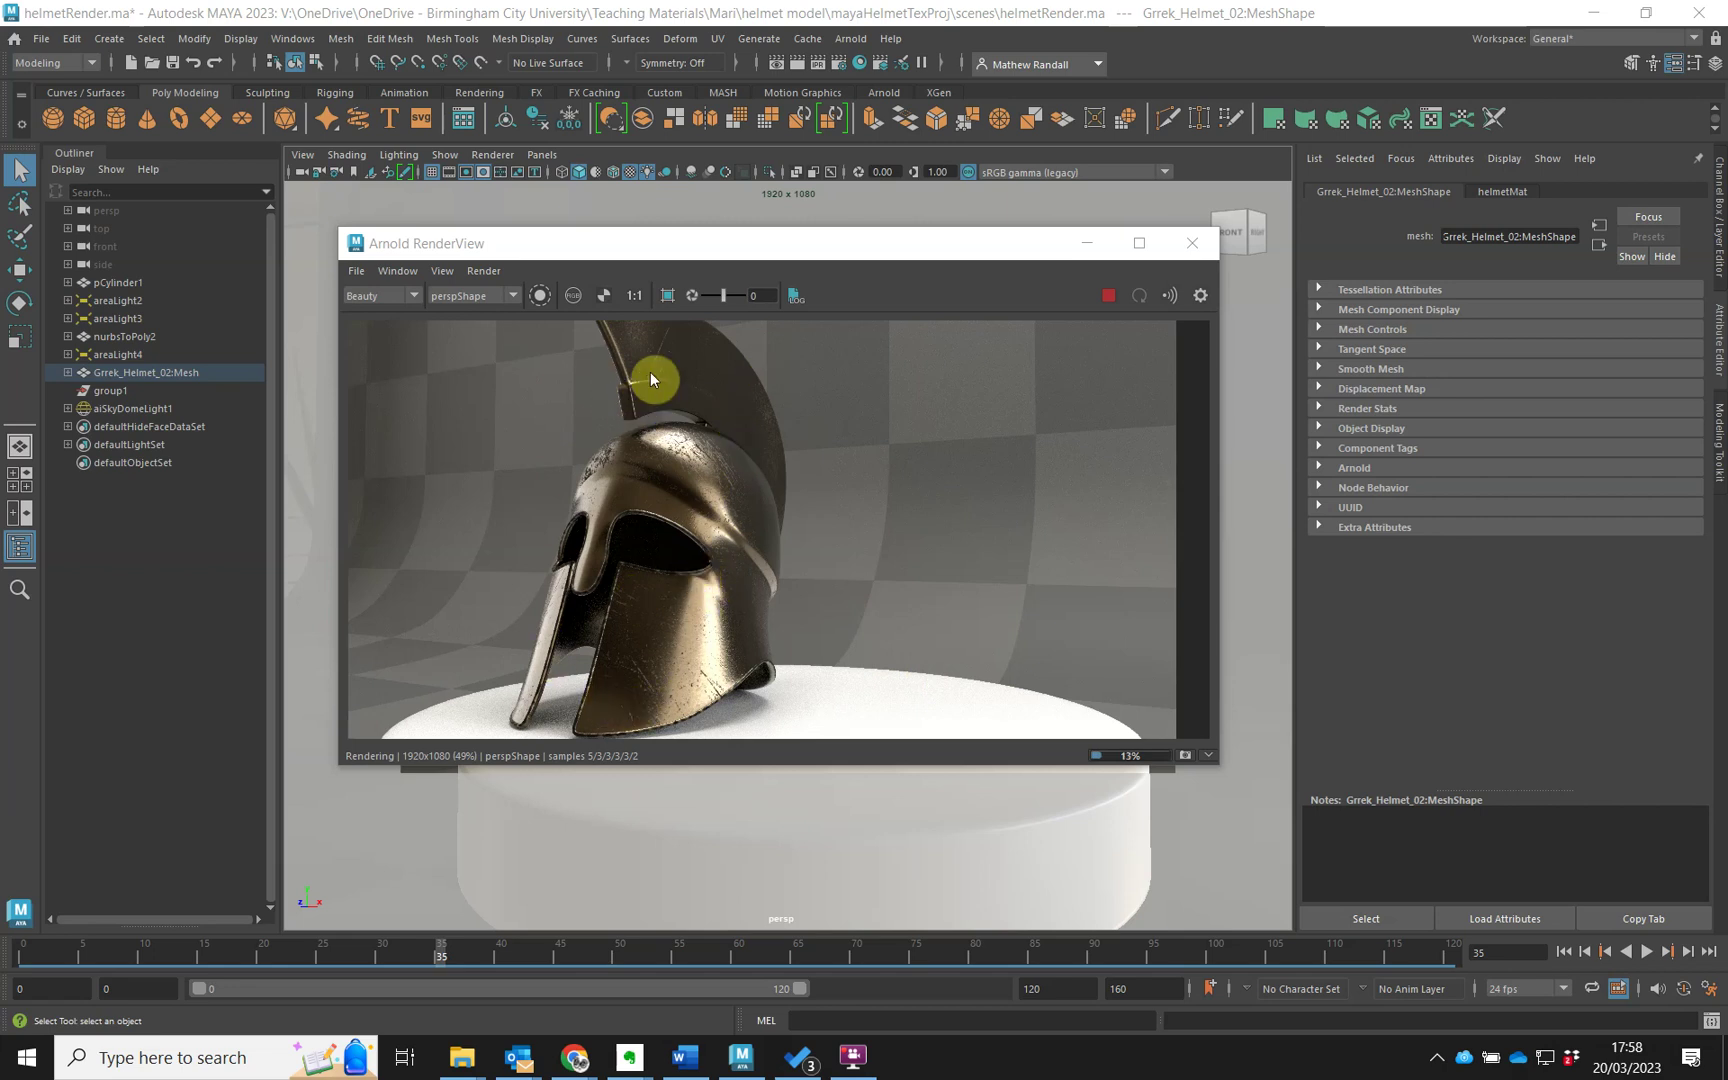
Open the Hypershade, close its Create and Bins sections, and shrink the material browser to enlarge the helmetMat node graph.
click(859, 64)
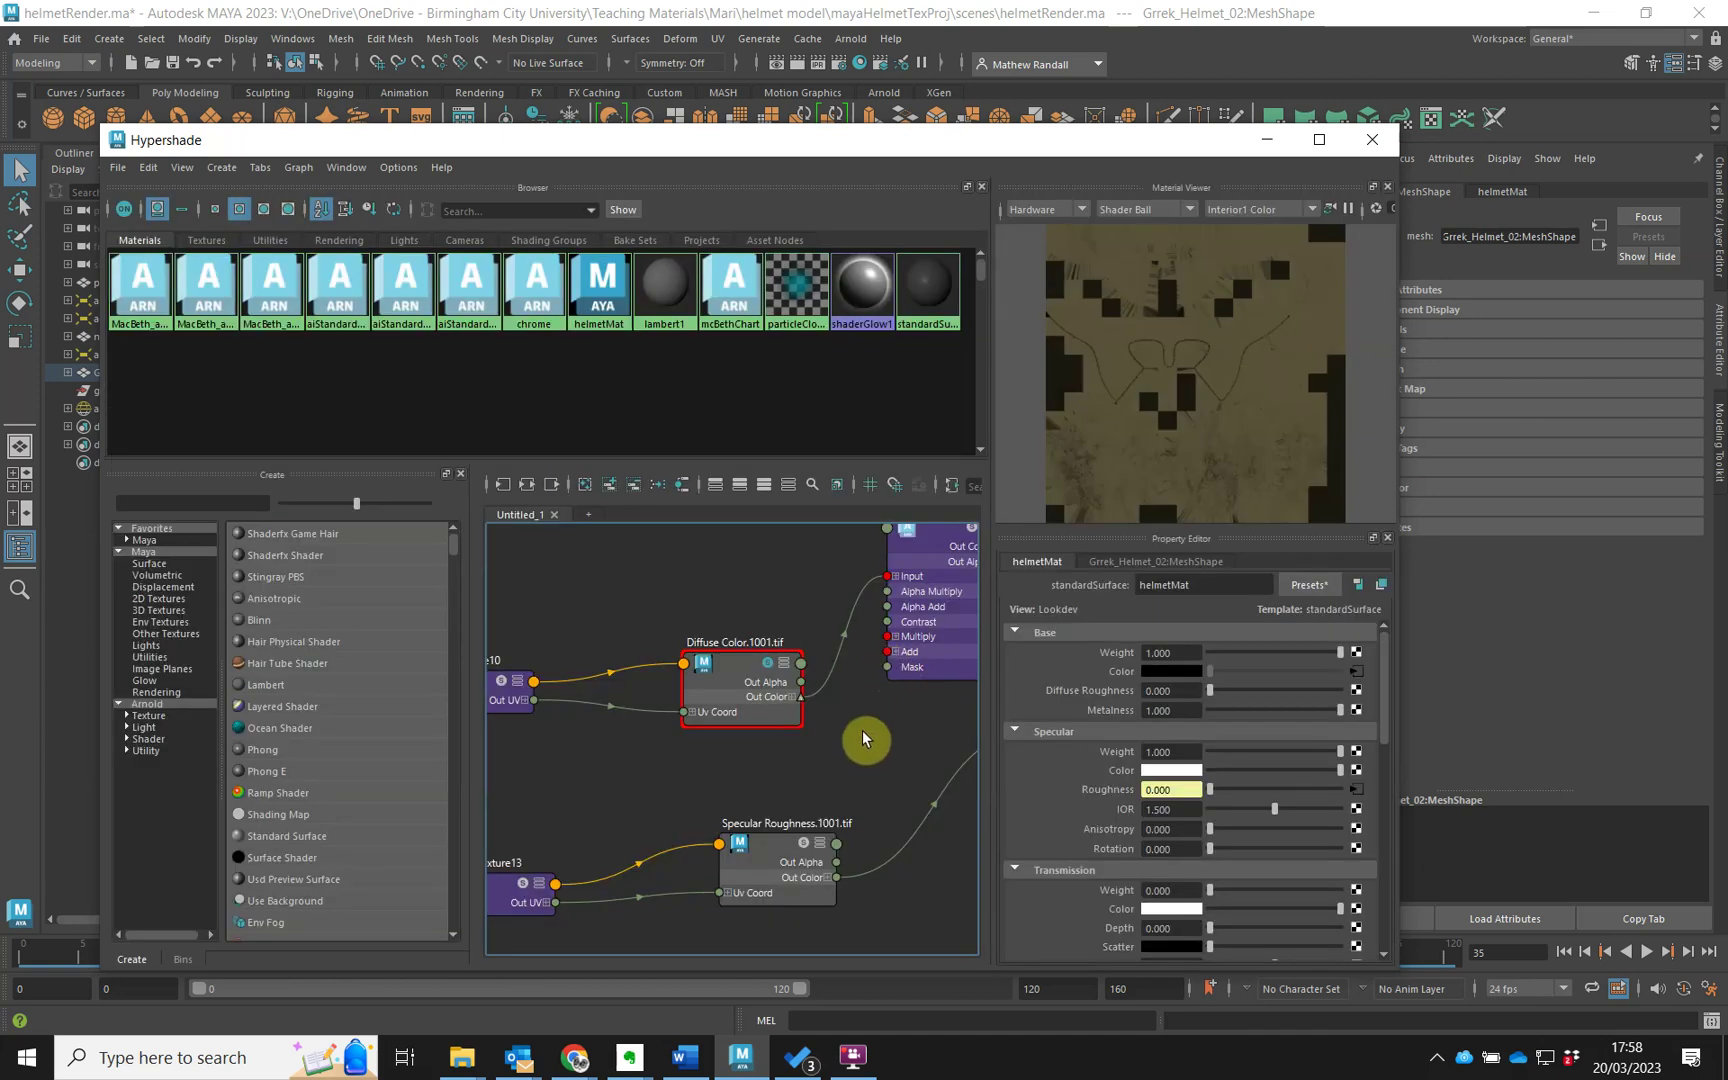
scroll(863, 735, down, 5)
scroll(868, 746, up, 5)
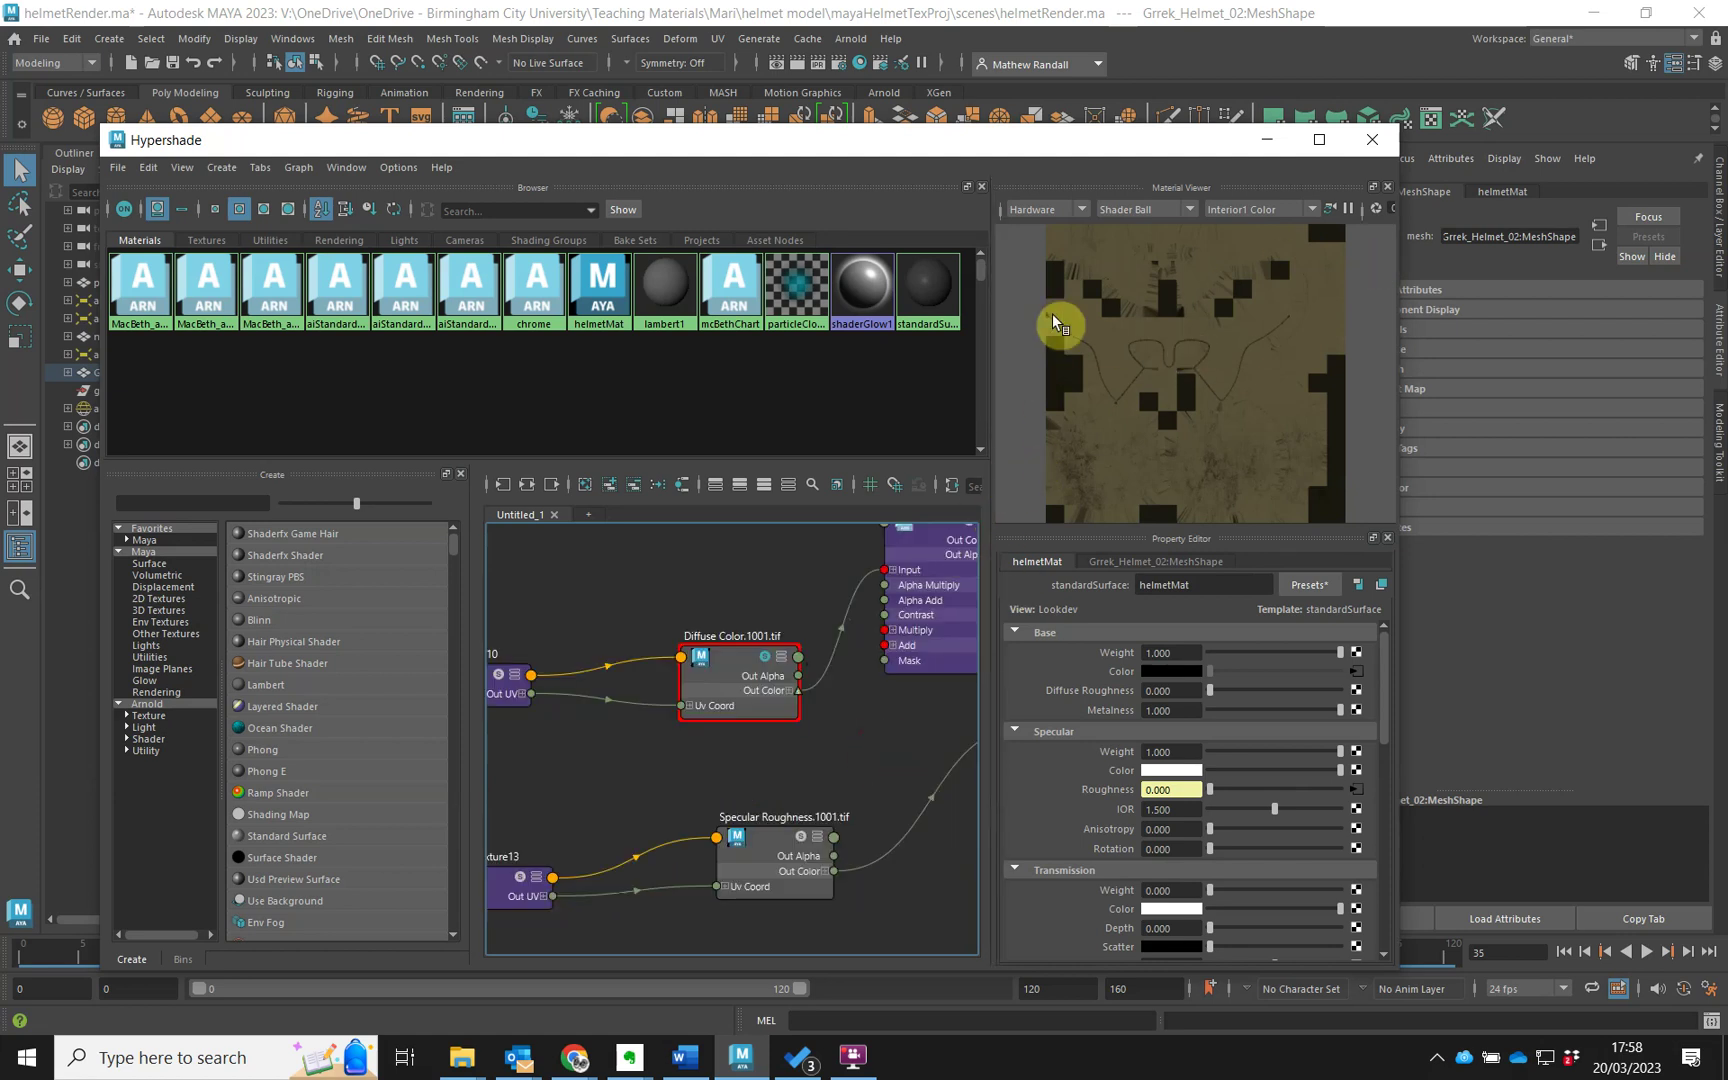
click(1114, 403)
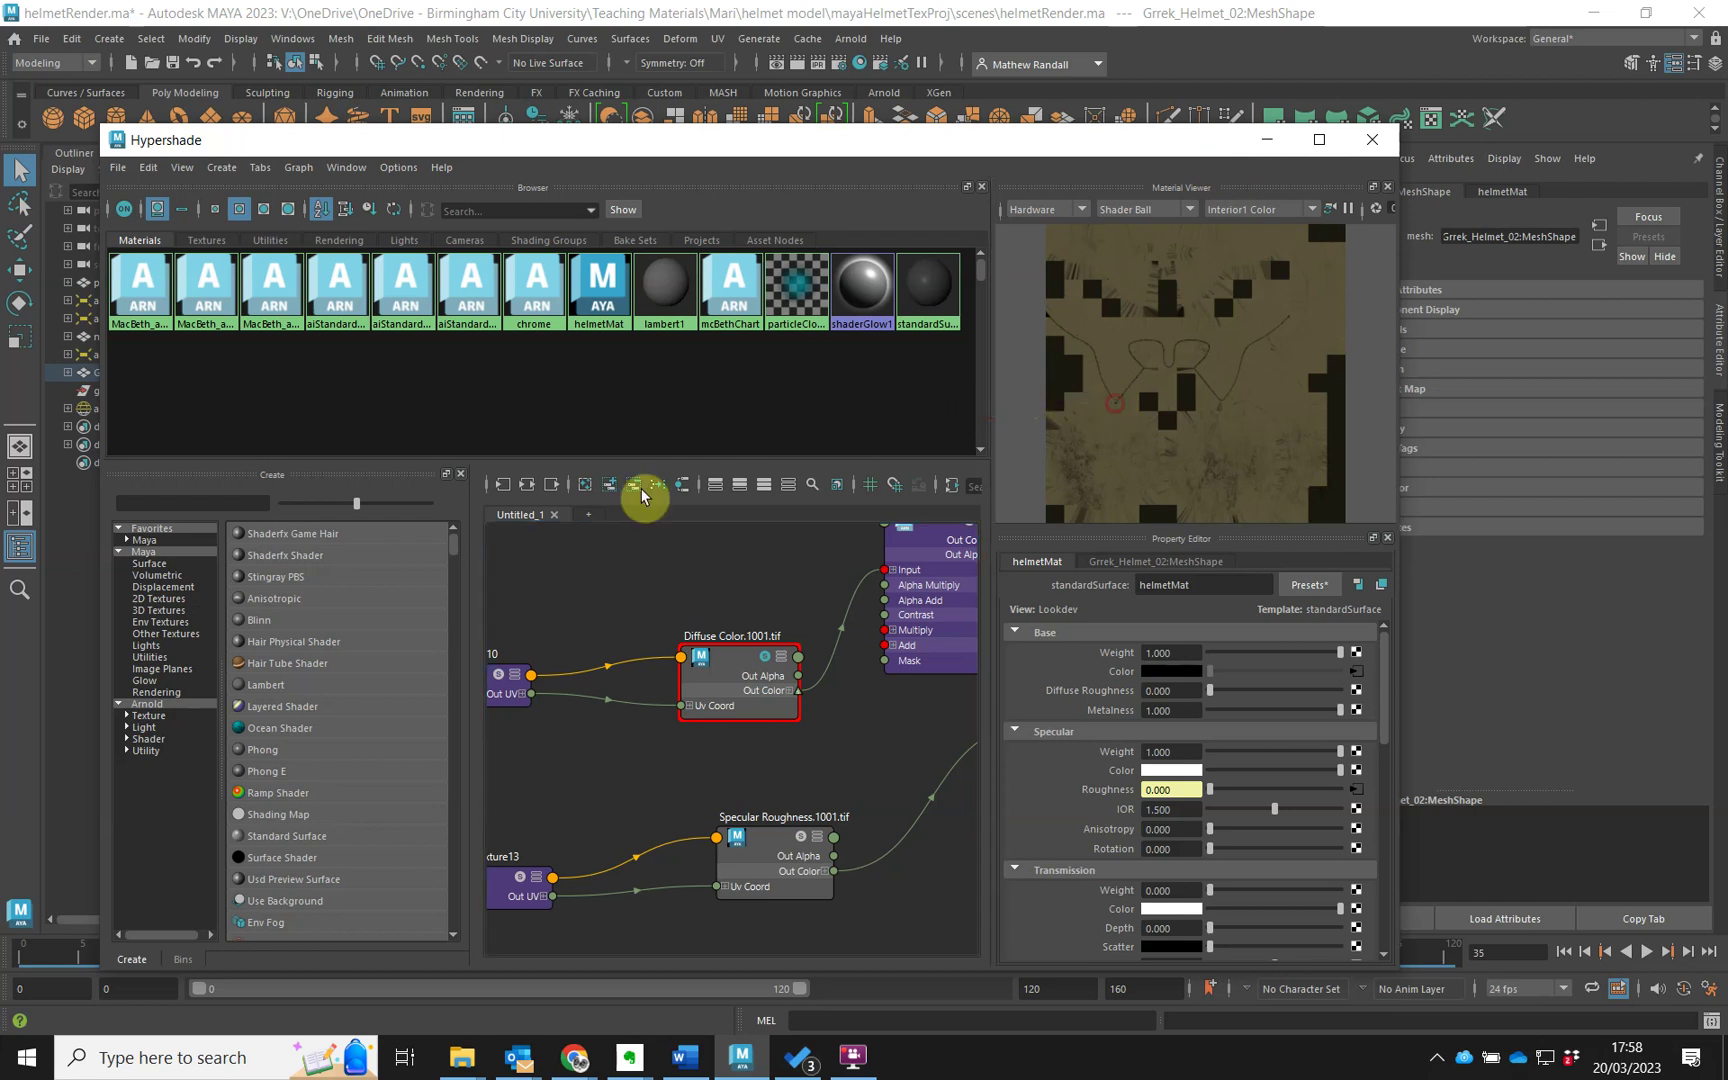
click(461, 474)
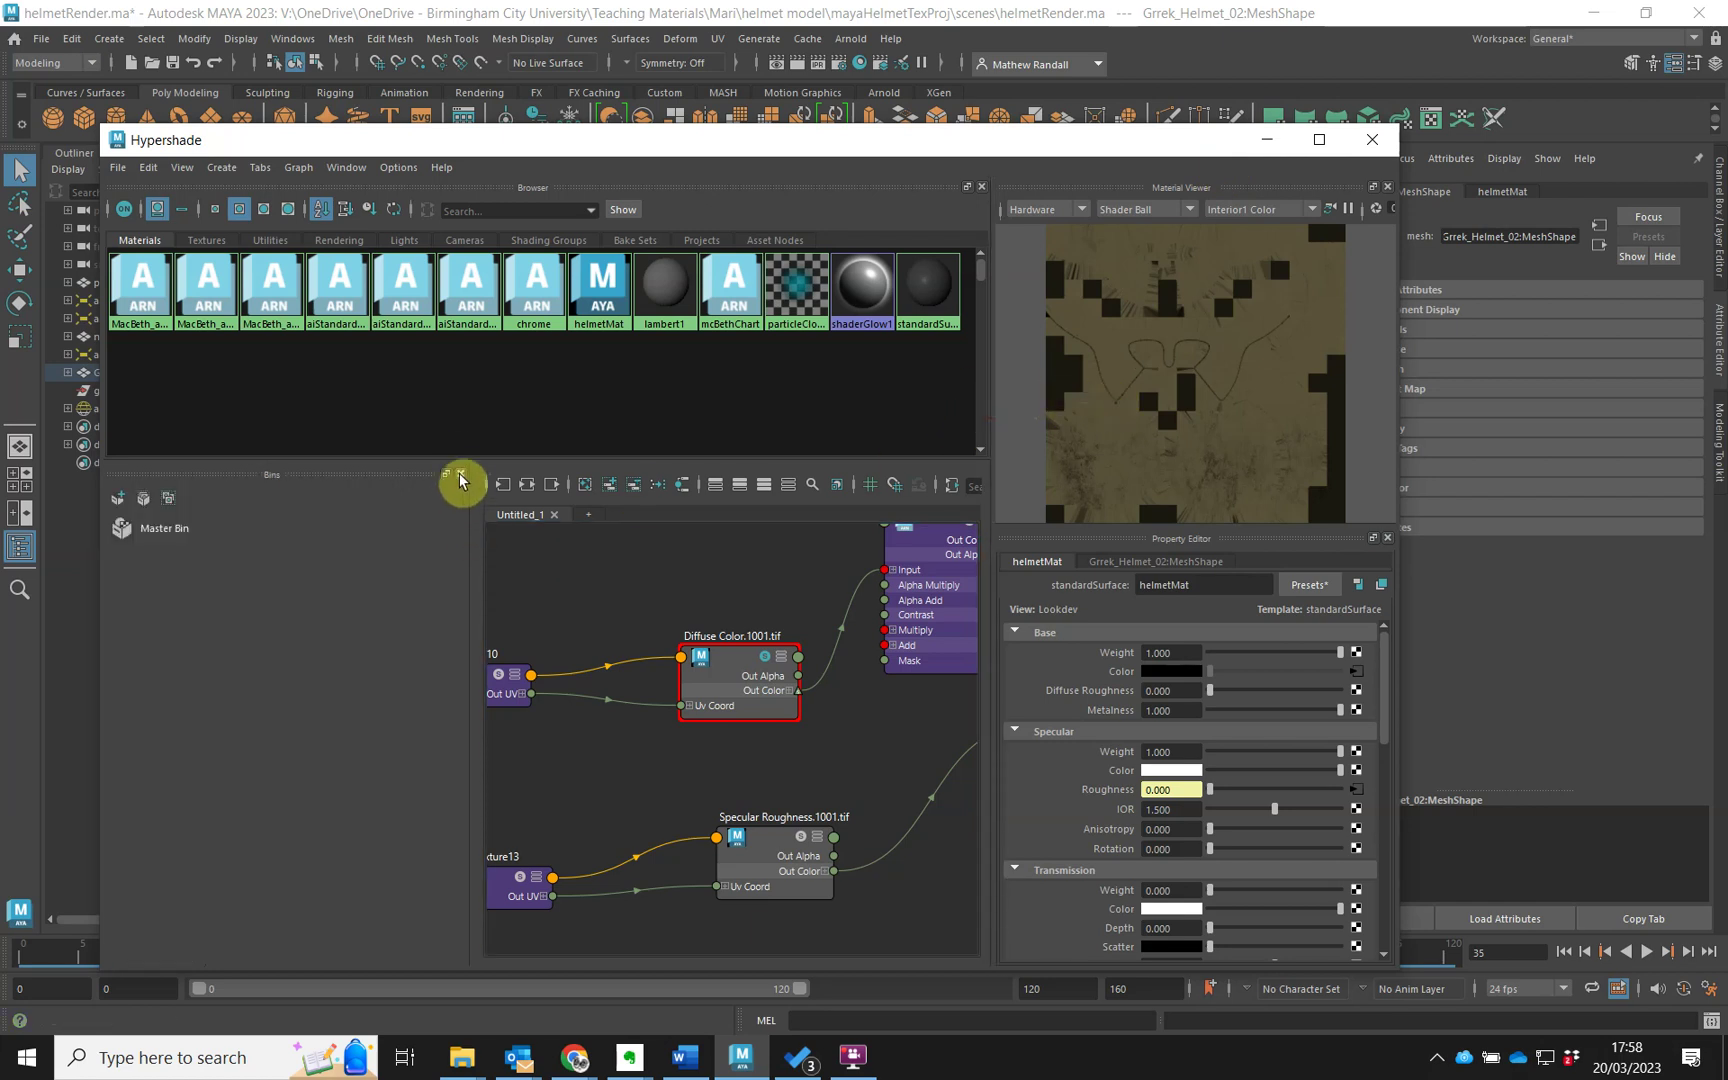
click(460, 474)
middle_drag(490, 732, 660, 733)
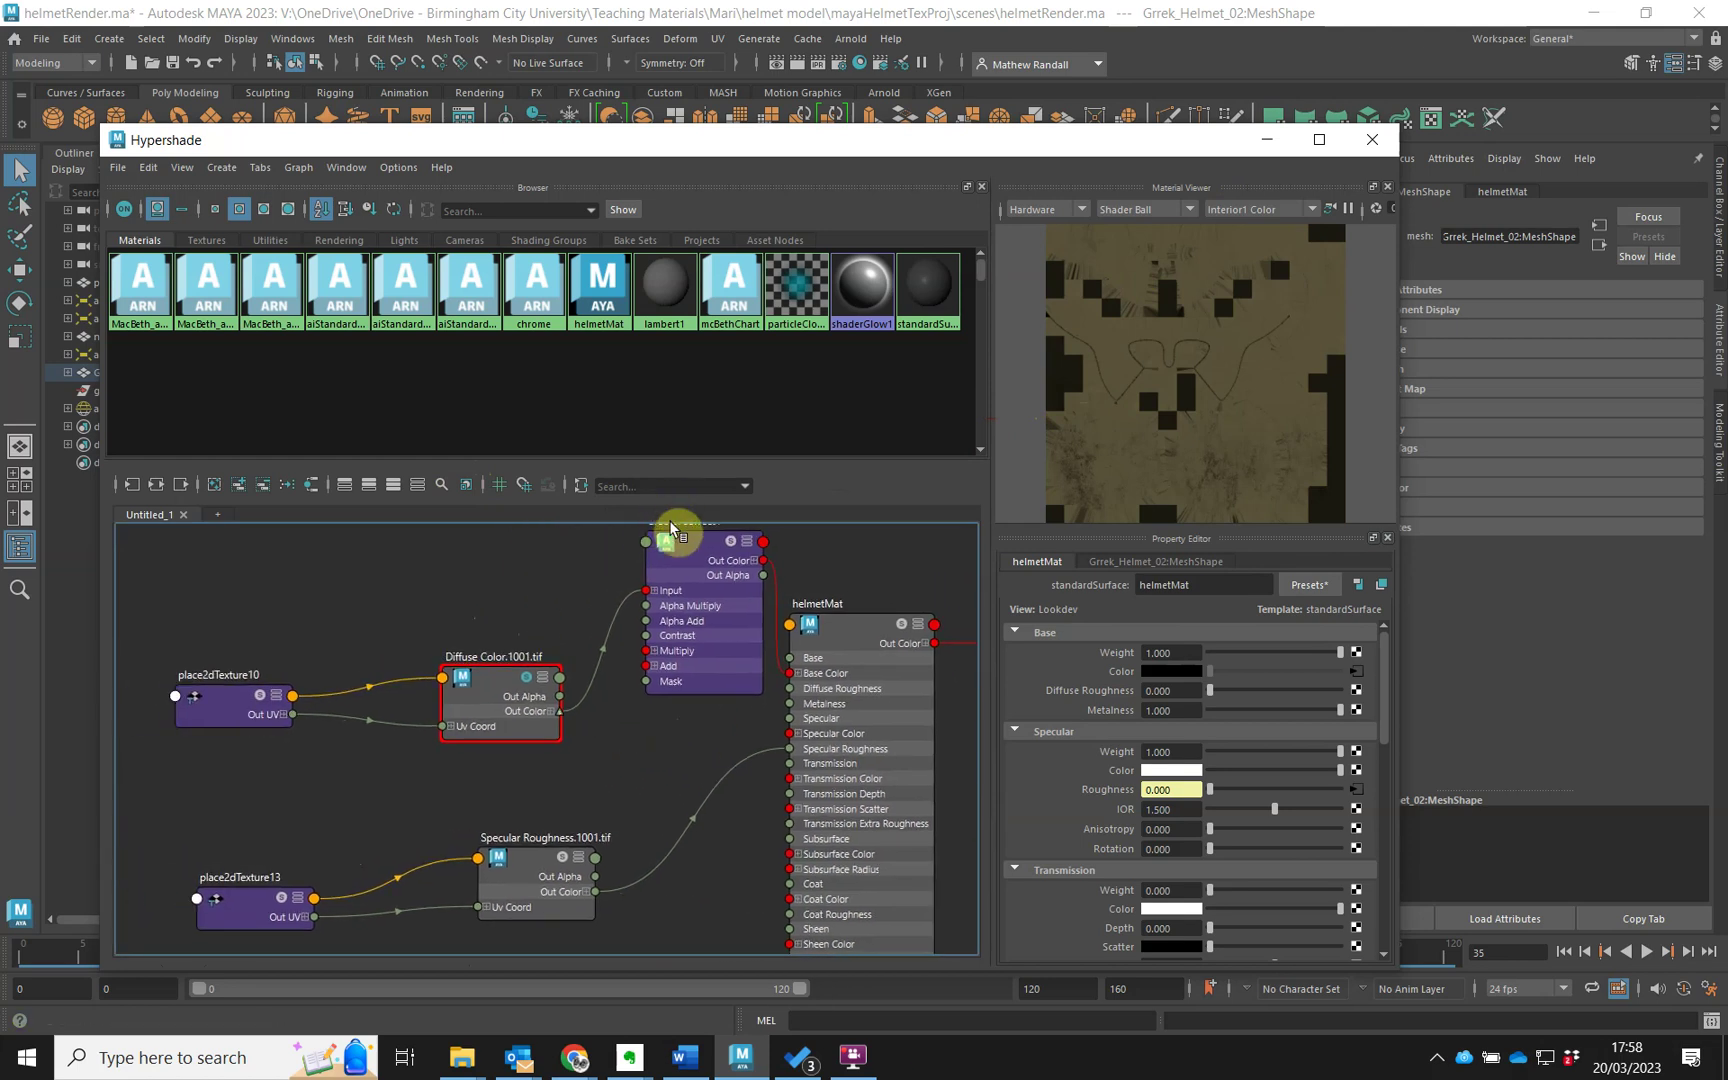
drag(694, 459, 698, 359)
mouse_move(643, 704)
alt+right_down()
mouse_move(671, 733)
mouse_move(652, 606)
mouse_move(660, 659)
mouse_move(598, 540)
mouse_move(683, 656)
alt+right_up()
alt+middle_drag(634, 680, 605, 644)
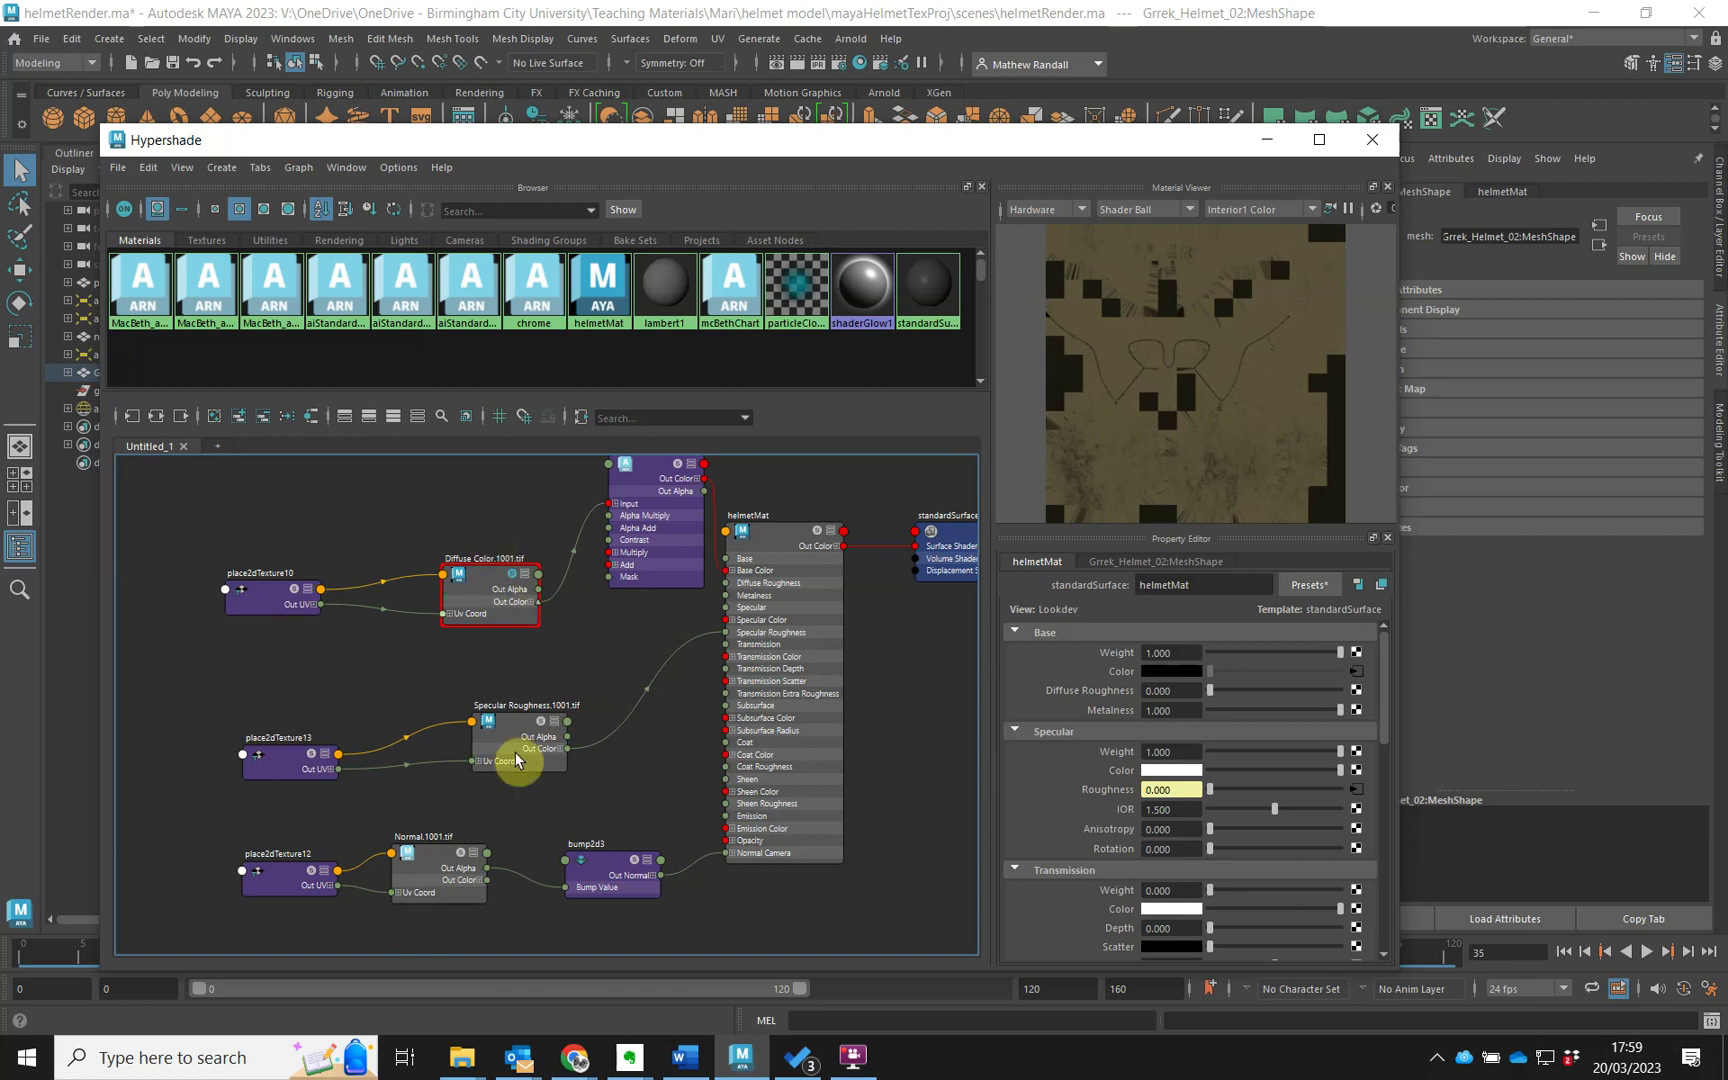
Select the Diffuse Color.1001.tif file node and preview its texture in the material viewer.
click(548, 646)
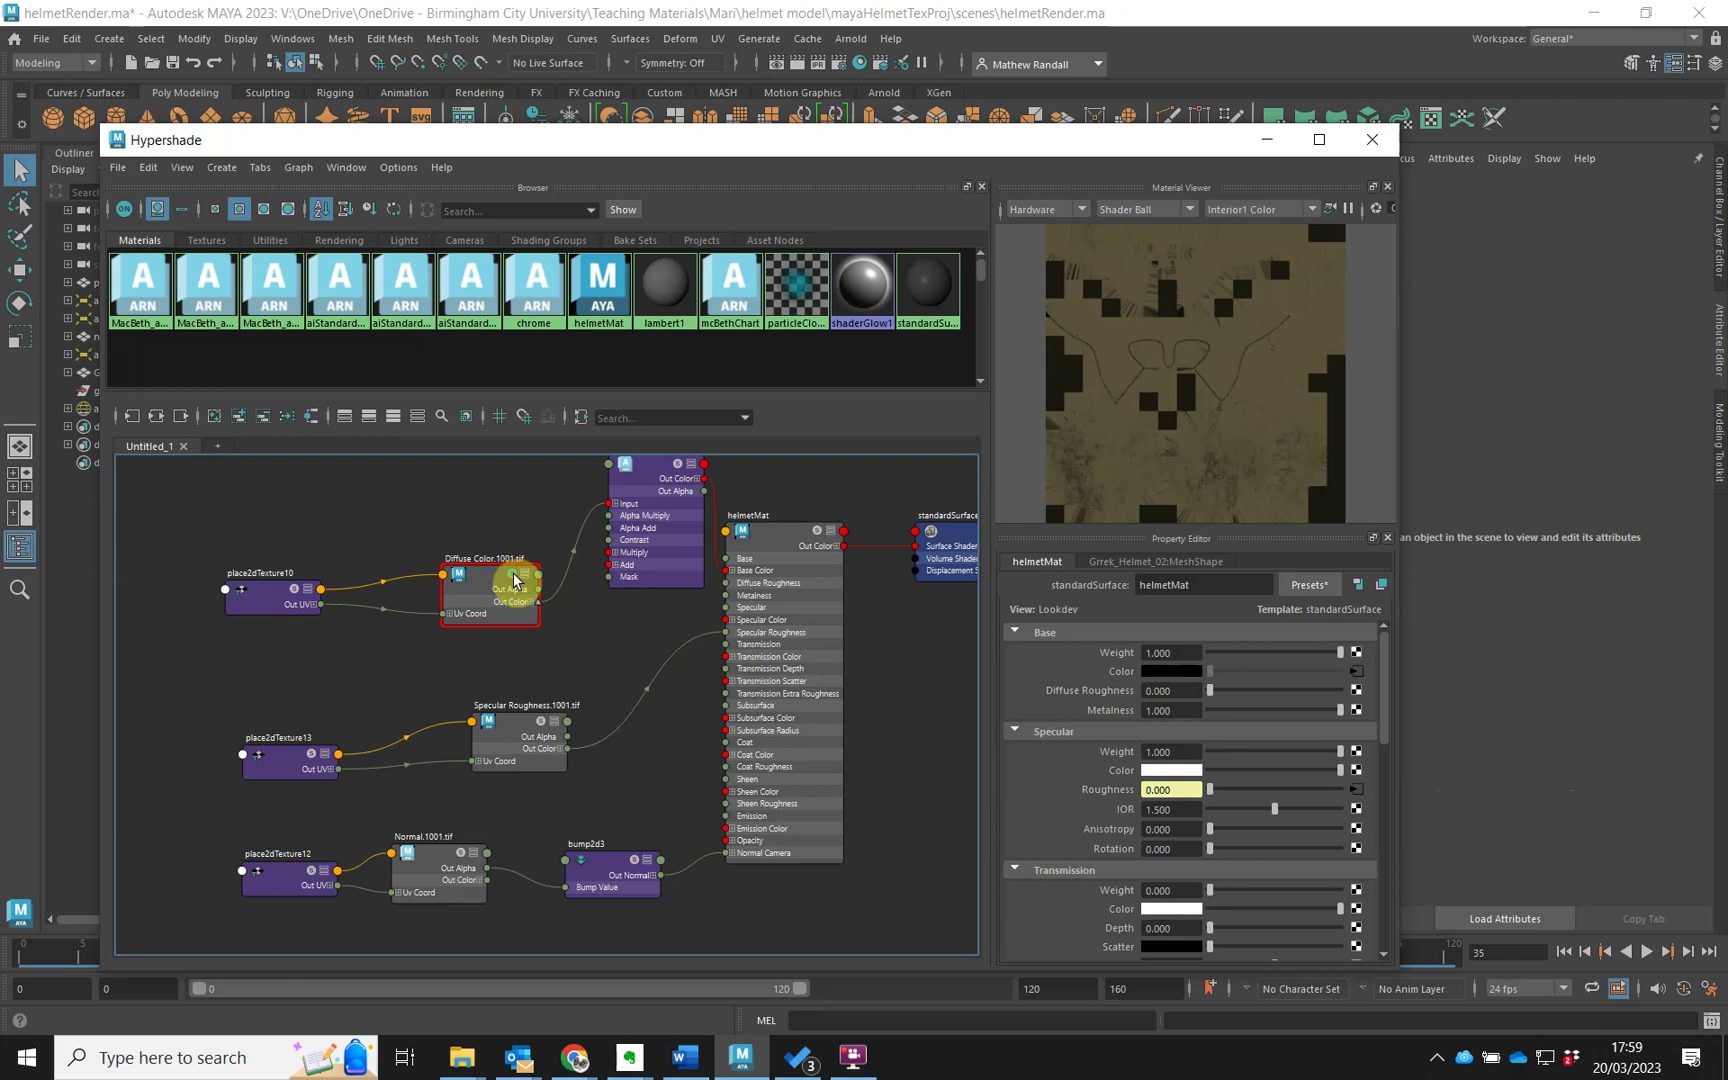
drag(670, 140, 718, 155)
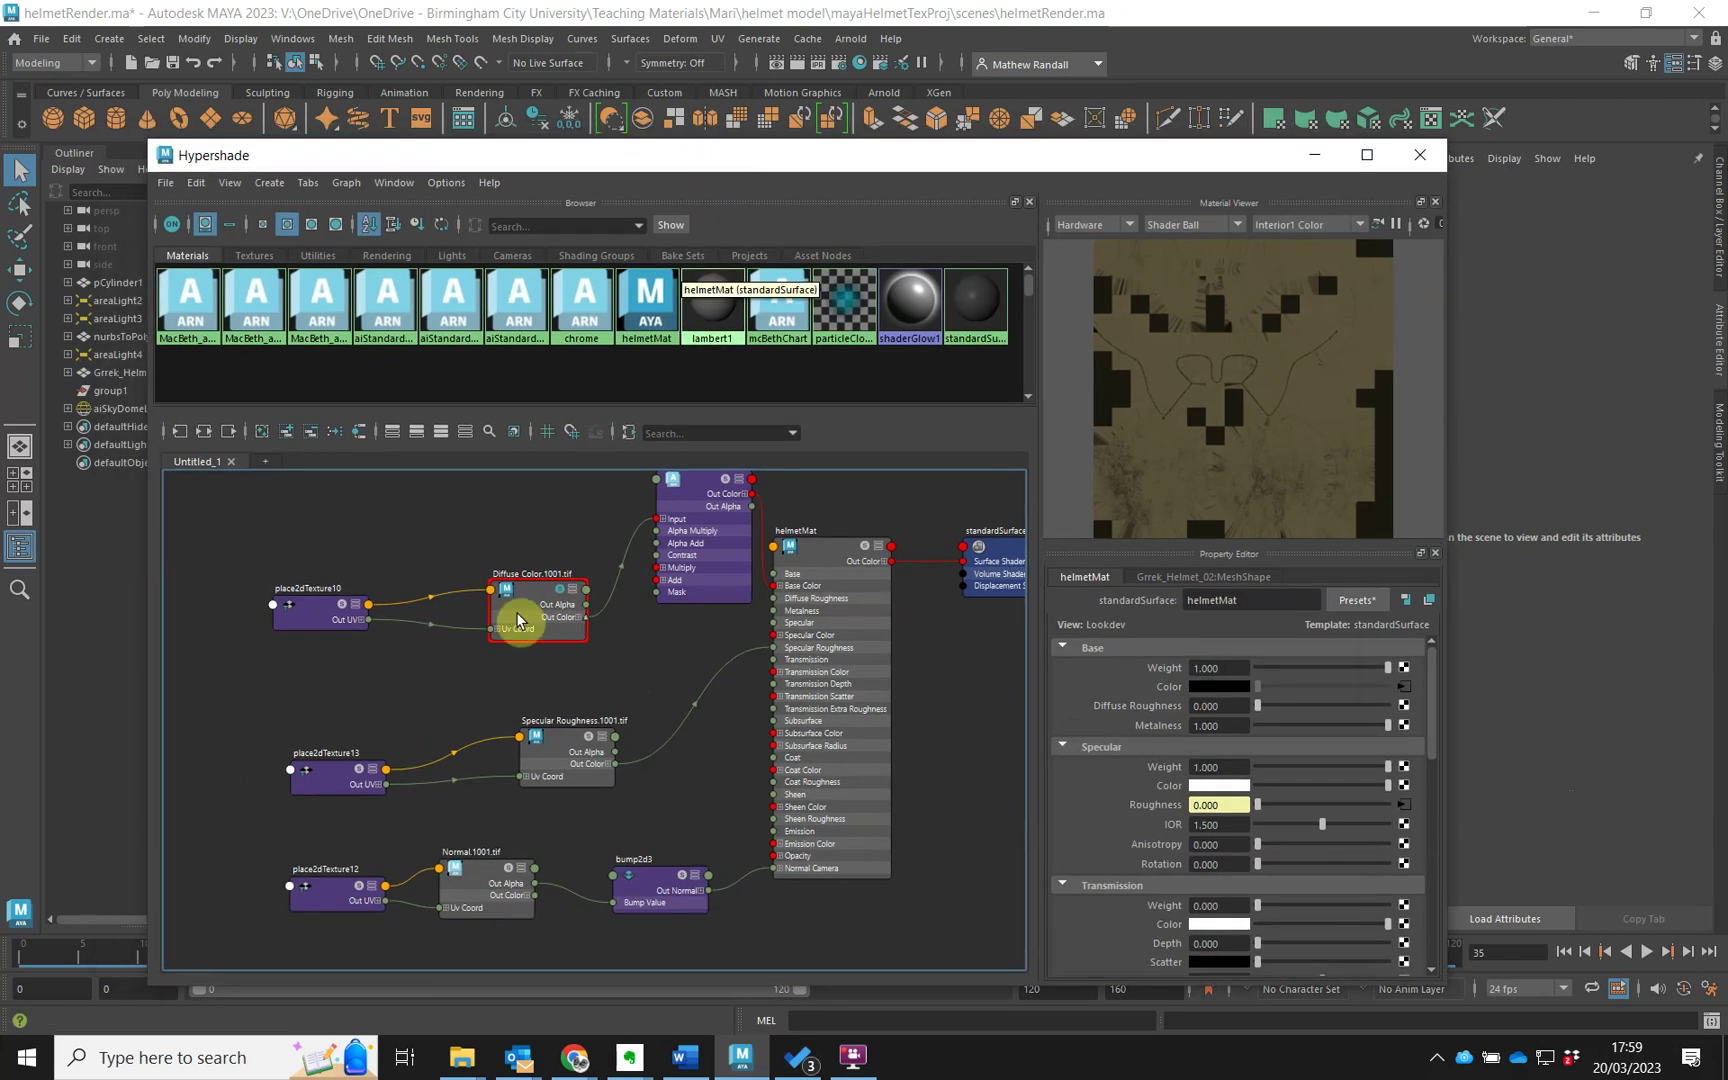
click(560, 598)
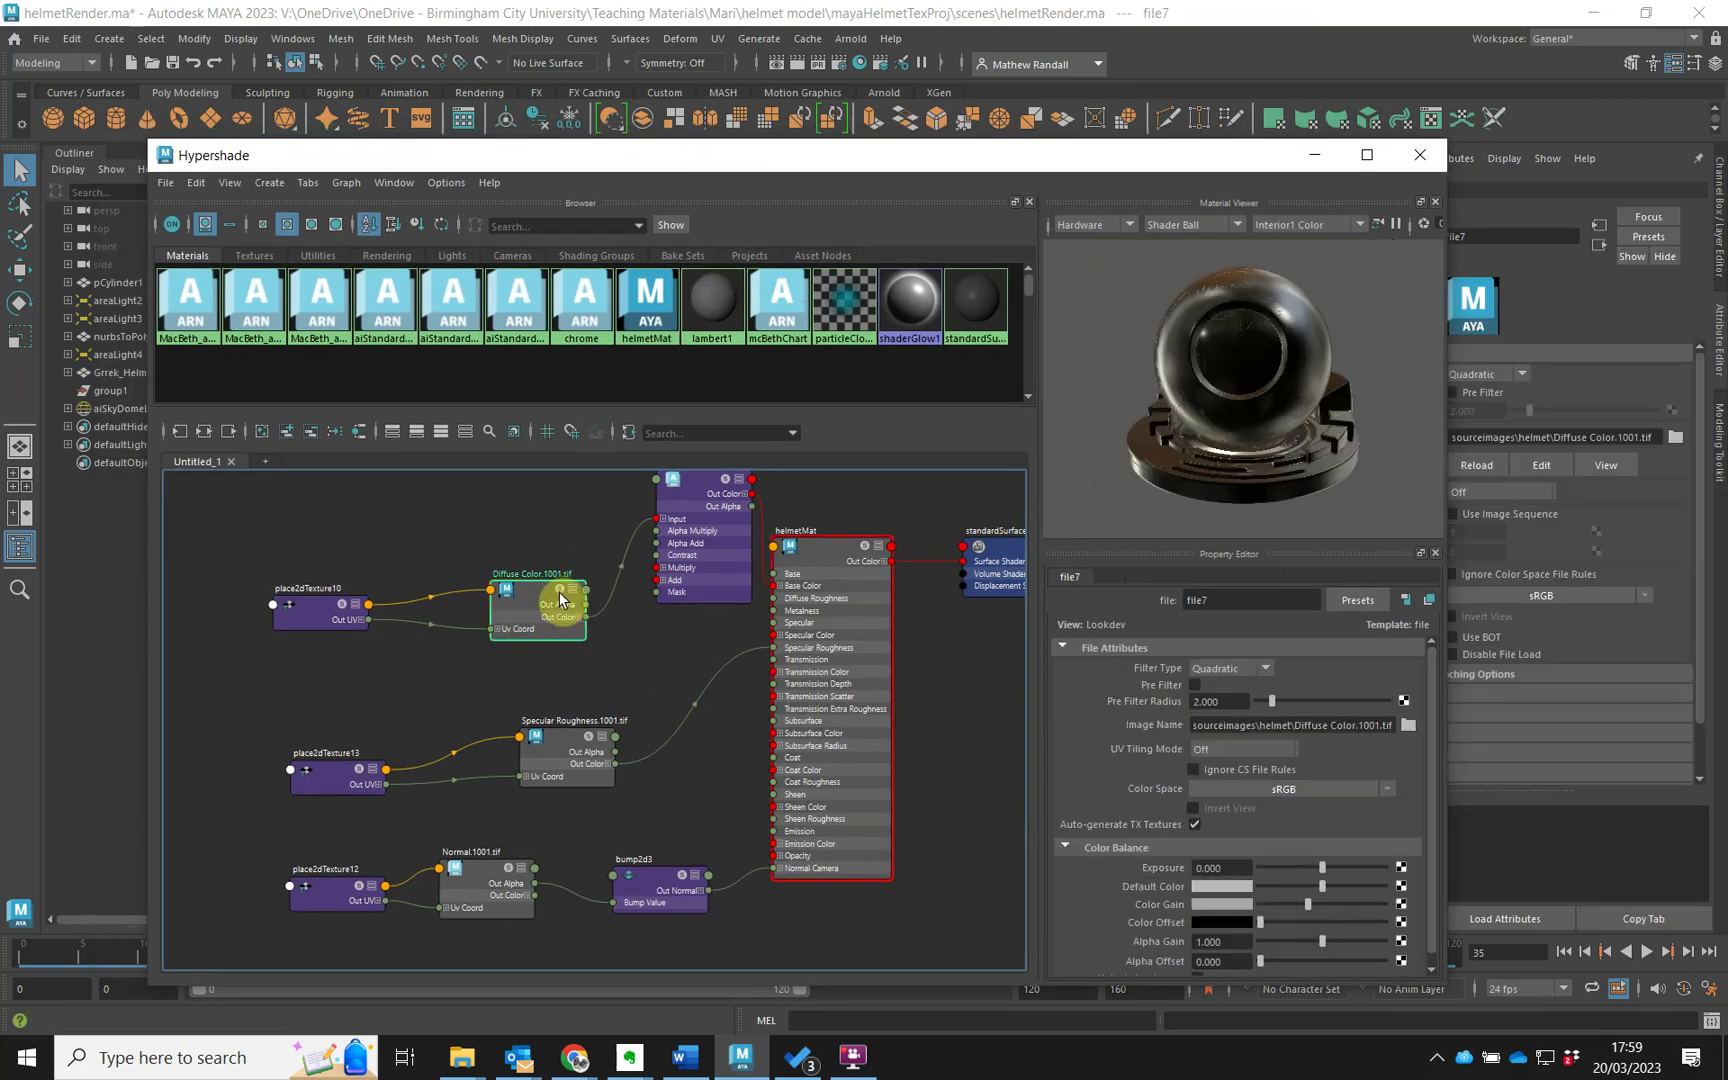
click(560, 598)
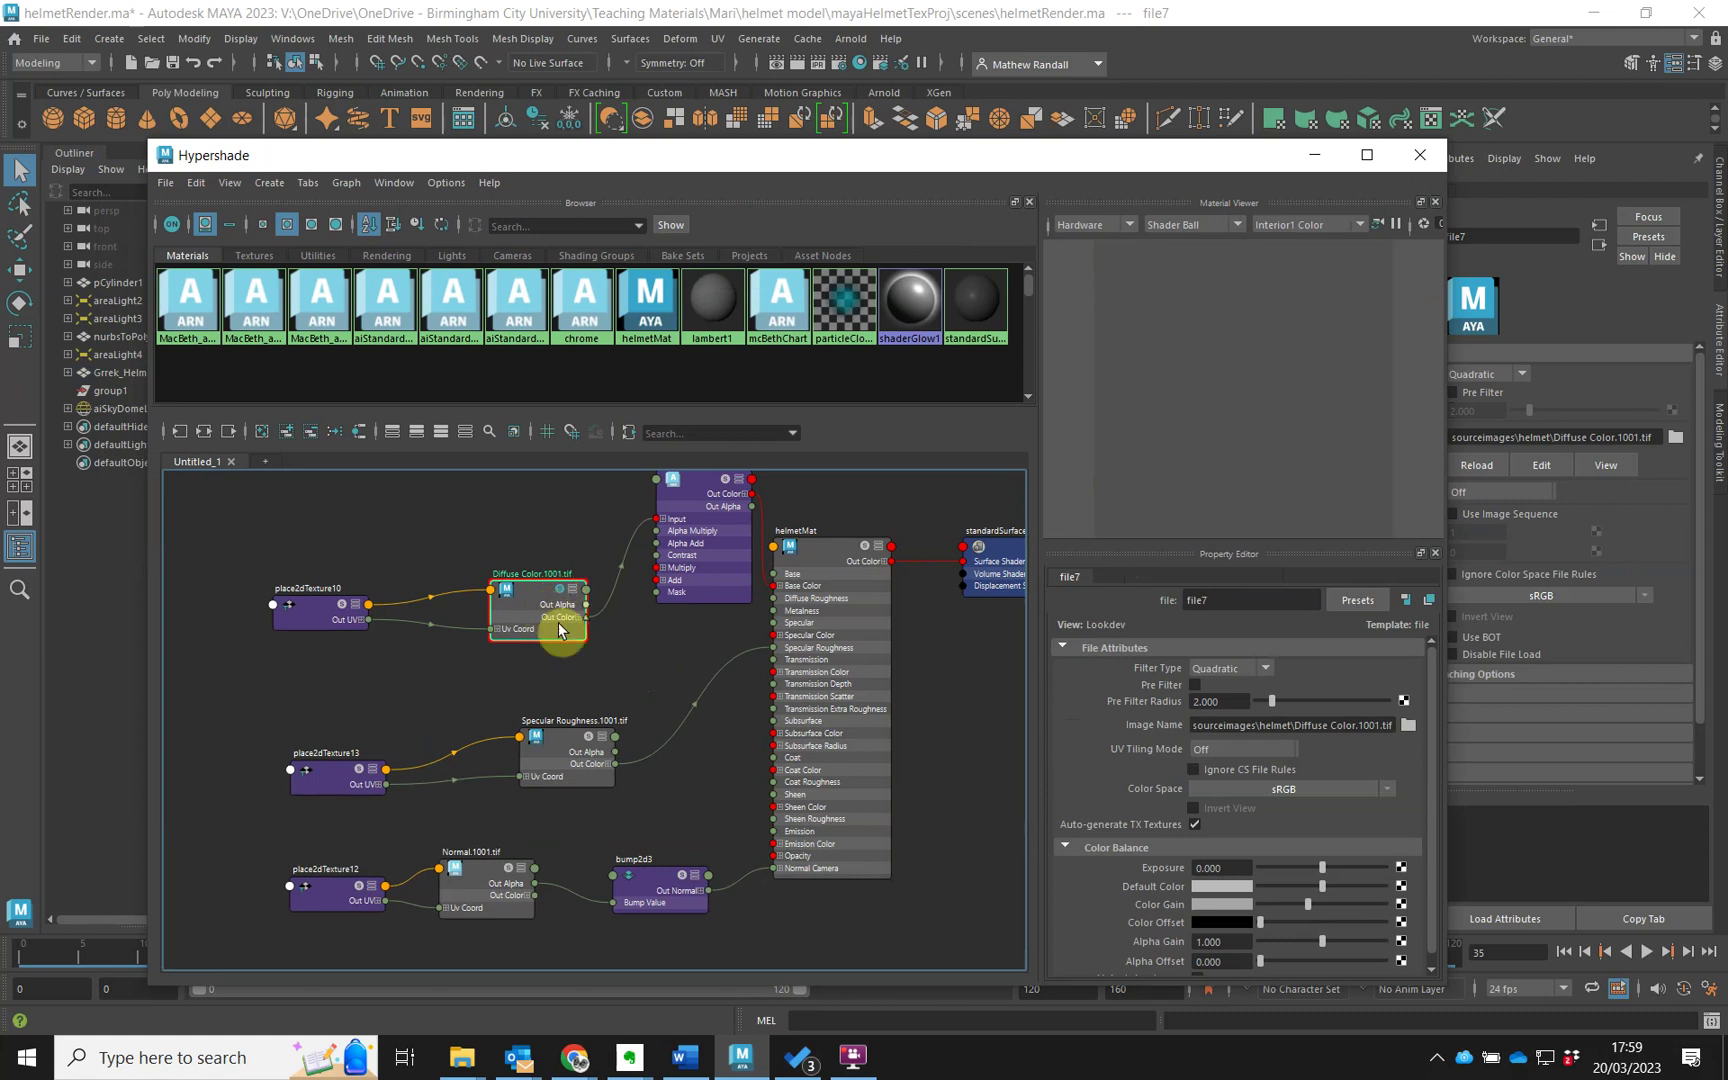
Arrange the Arnold RenderView and the floating Hypershade window side by side so the render and node graph are both accessible.
drag(642, 152, 757, 224)
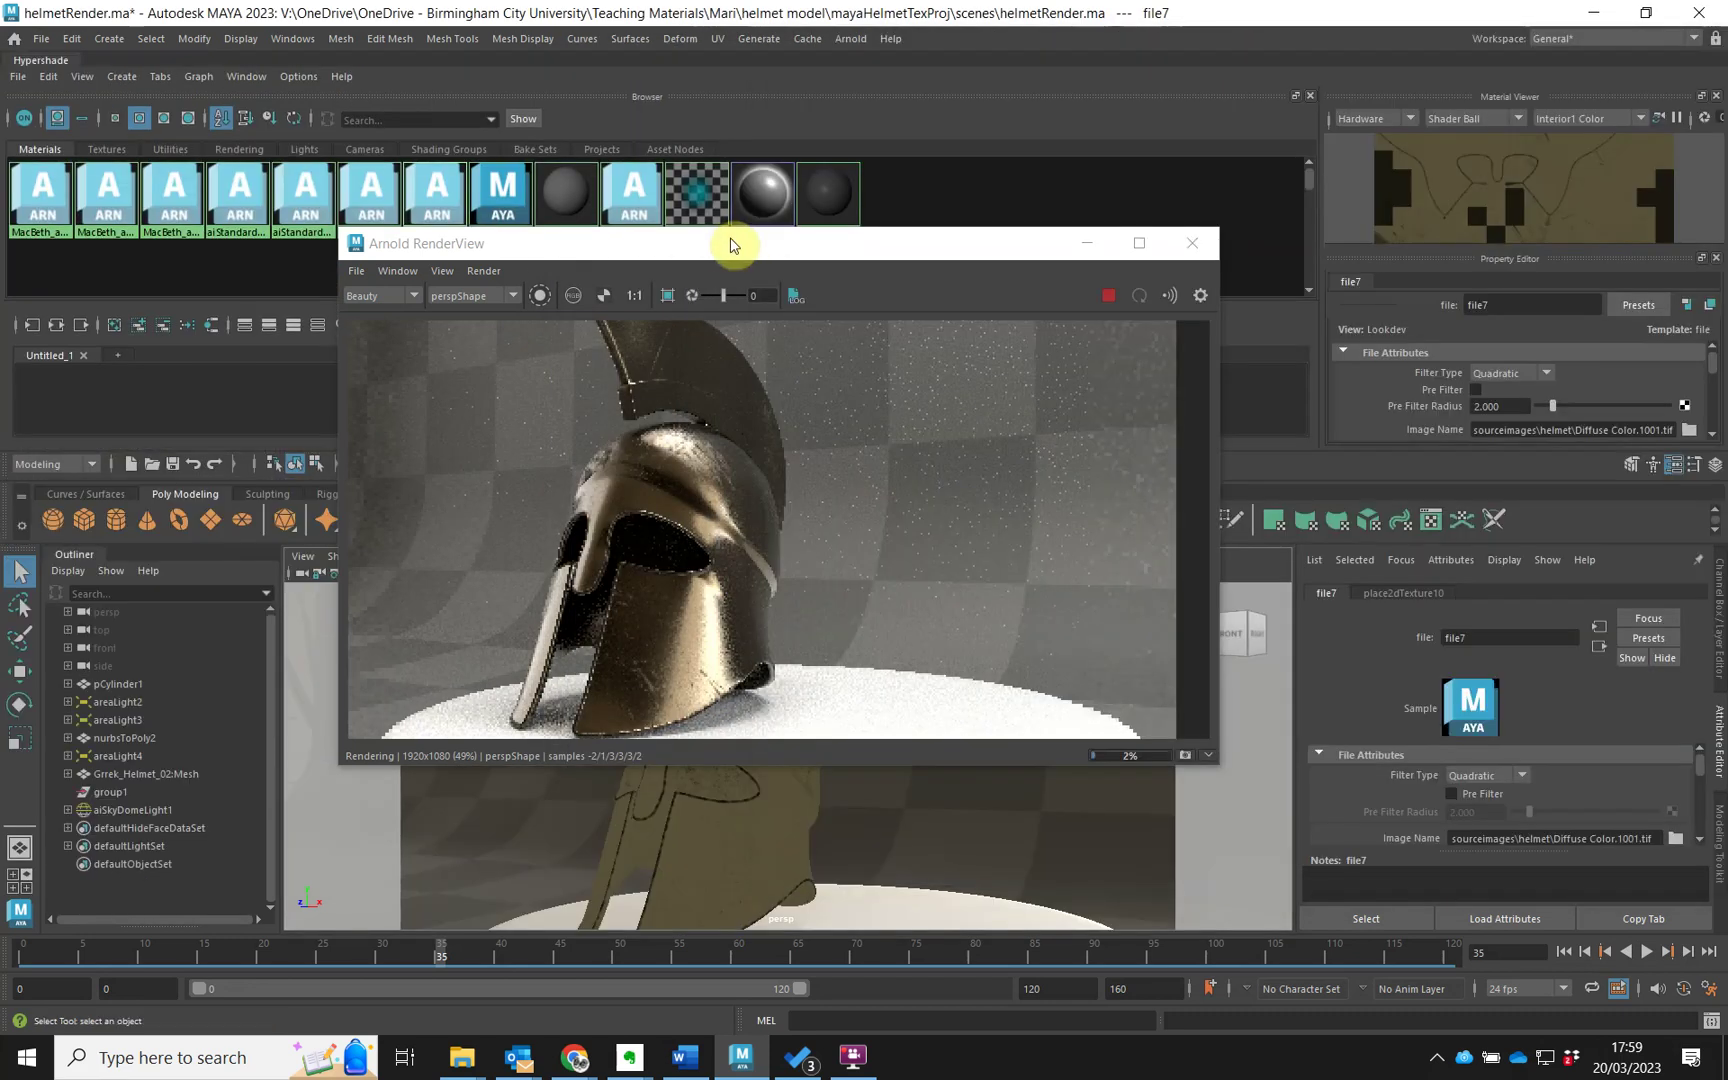
drag(896, 252, 581, 163)
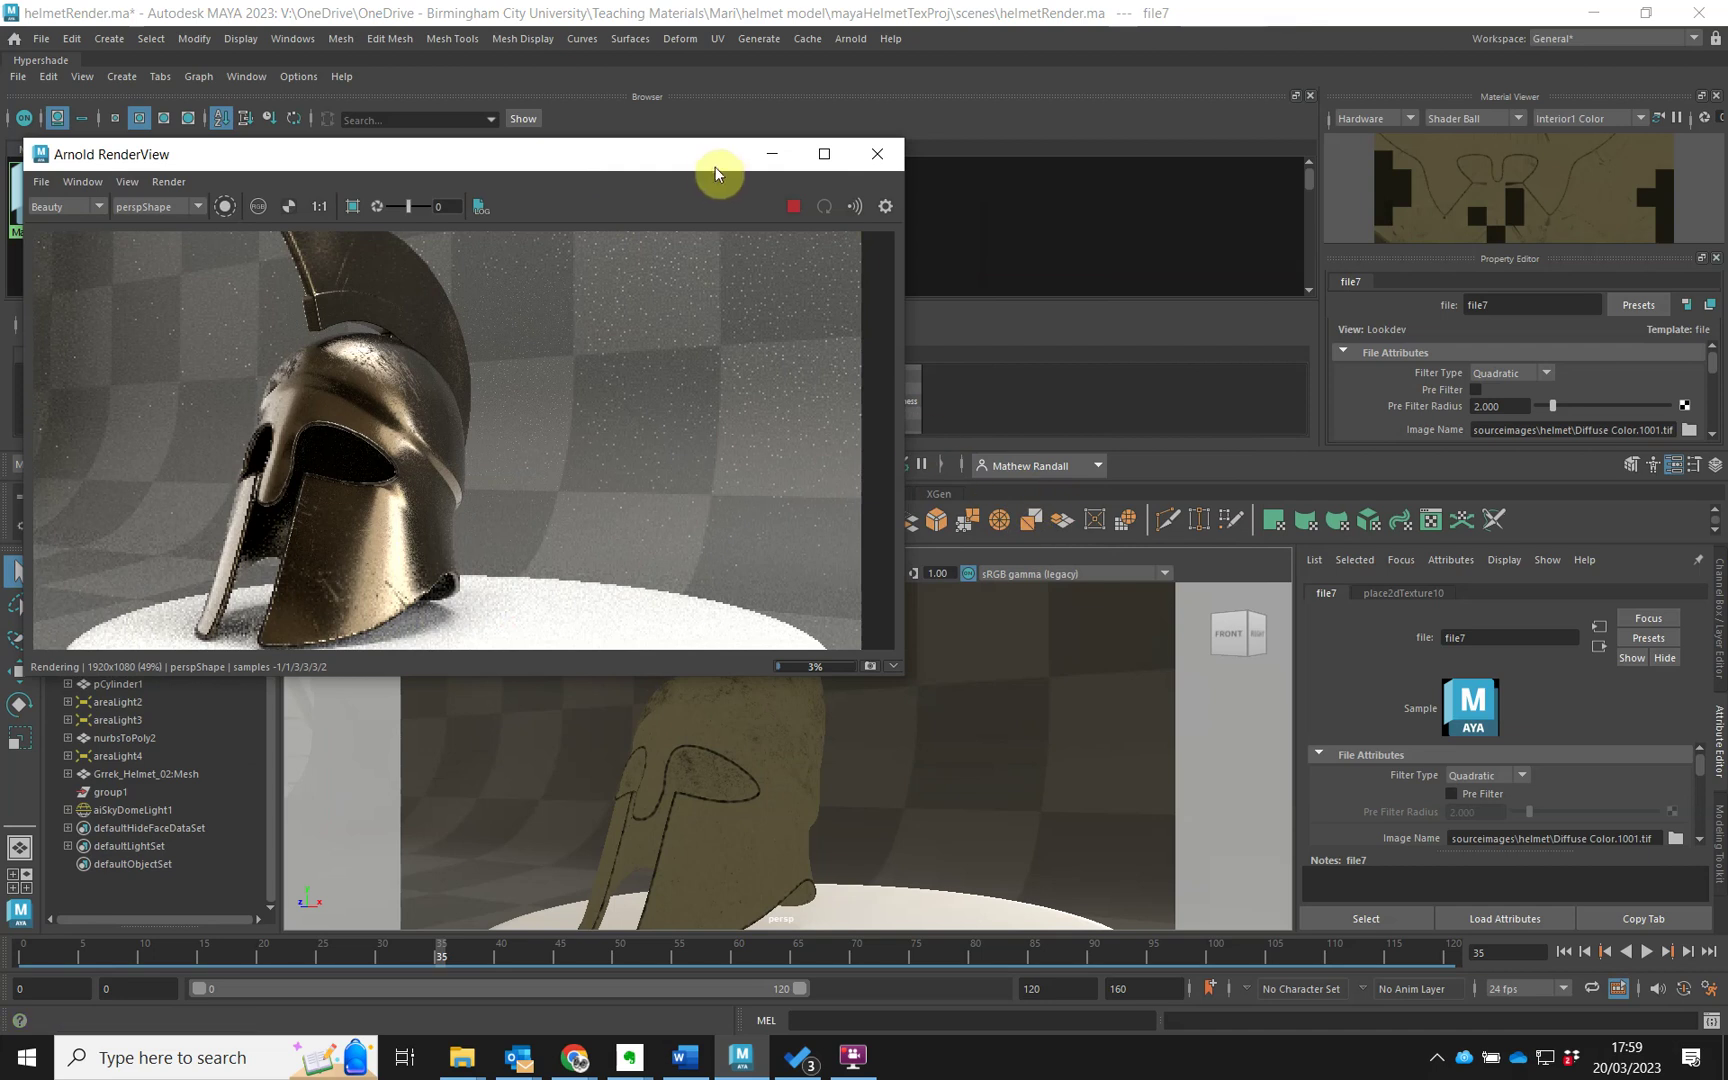
drag(716, 166, 940, 352)
drag(905, 498, 900, 490)
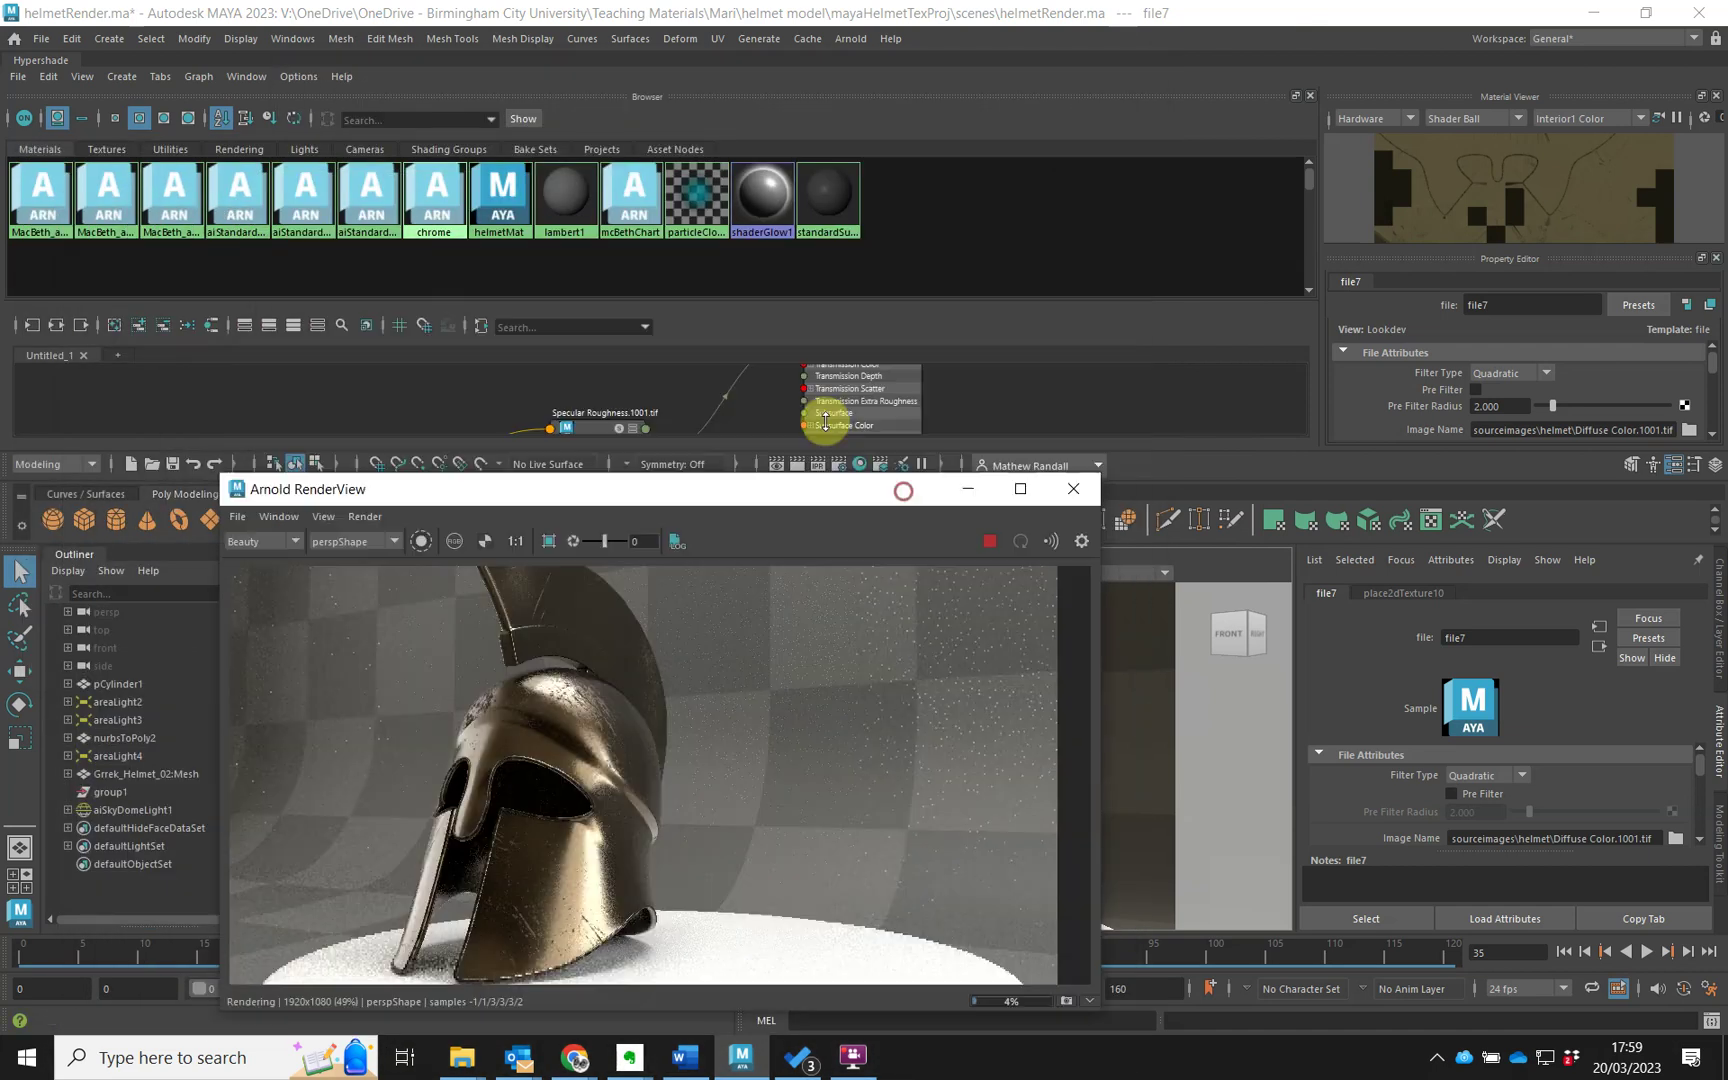
drag(69, 58, 756, 162)
drag(610, 489, 547, 323)
drag(529, 259, 481, 258)
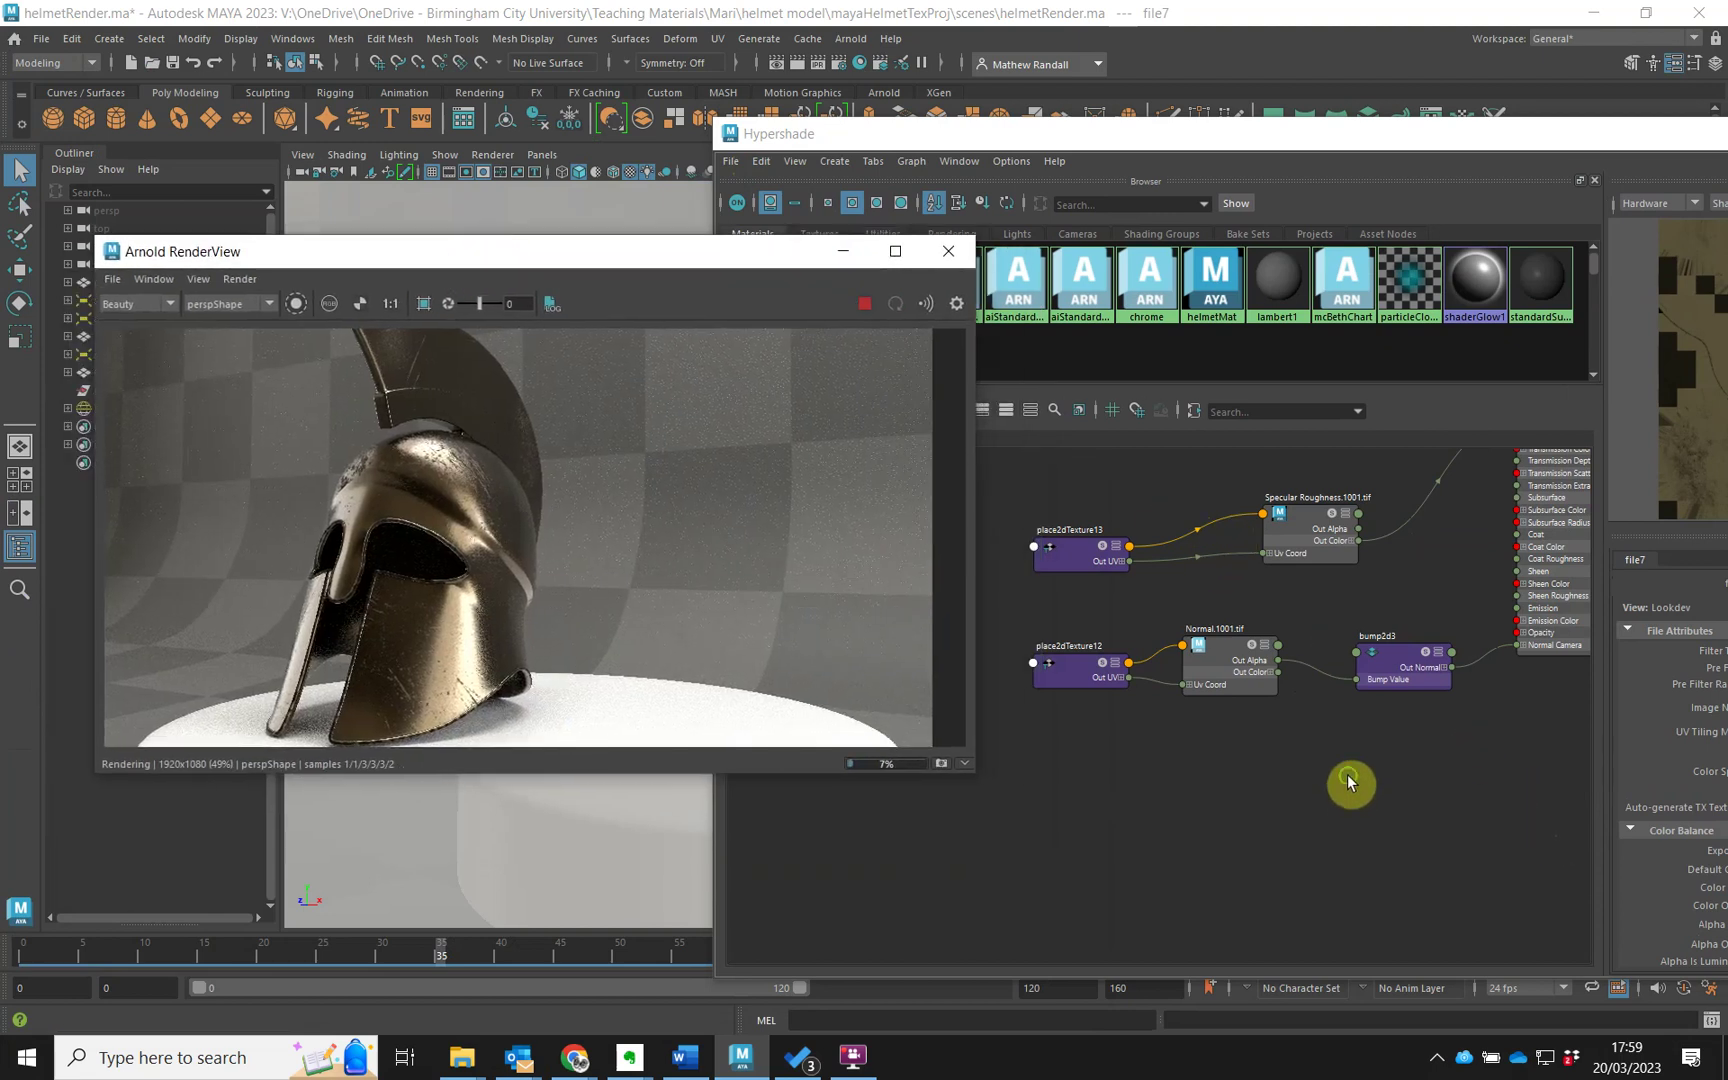
Isolate the selected Diffuse Color.1001.tif node in the Arnold render.
click(1347, 783)
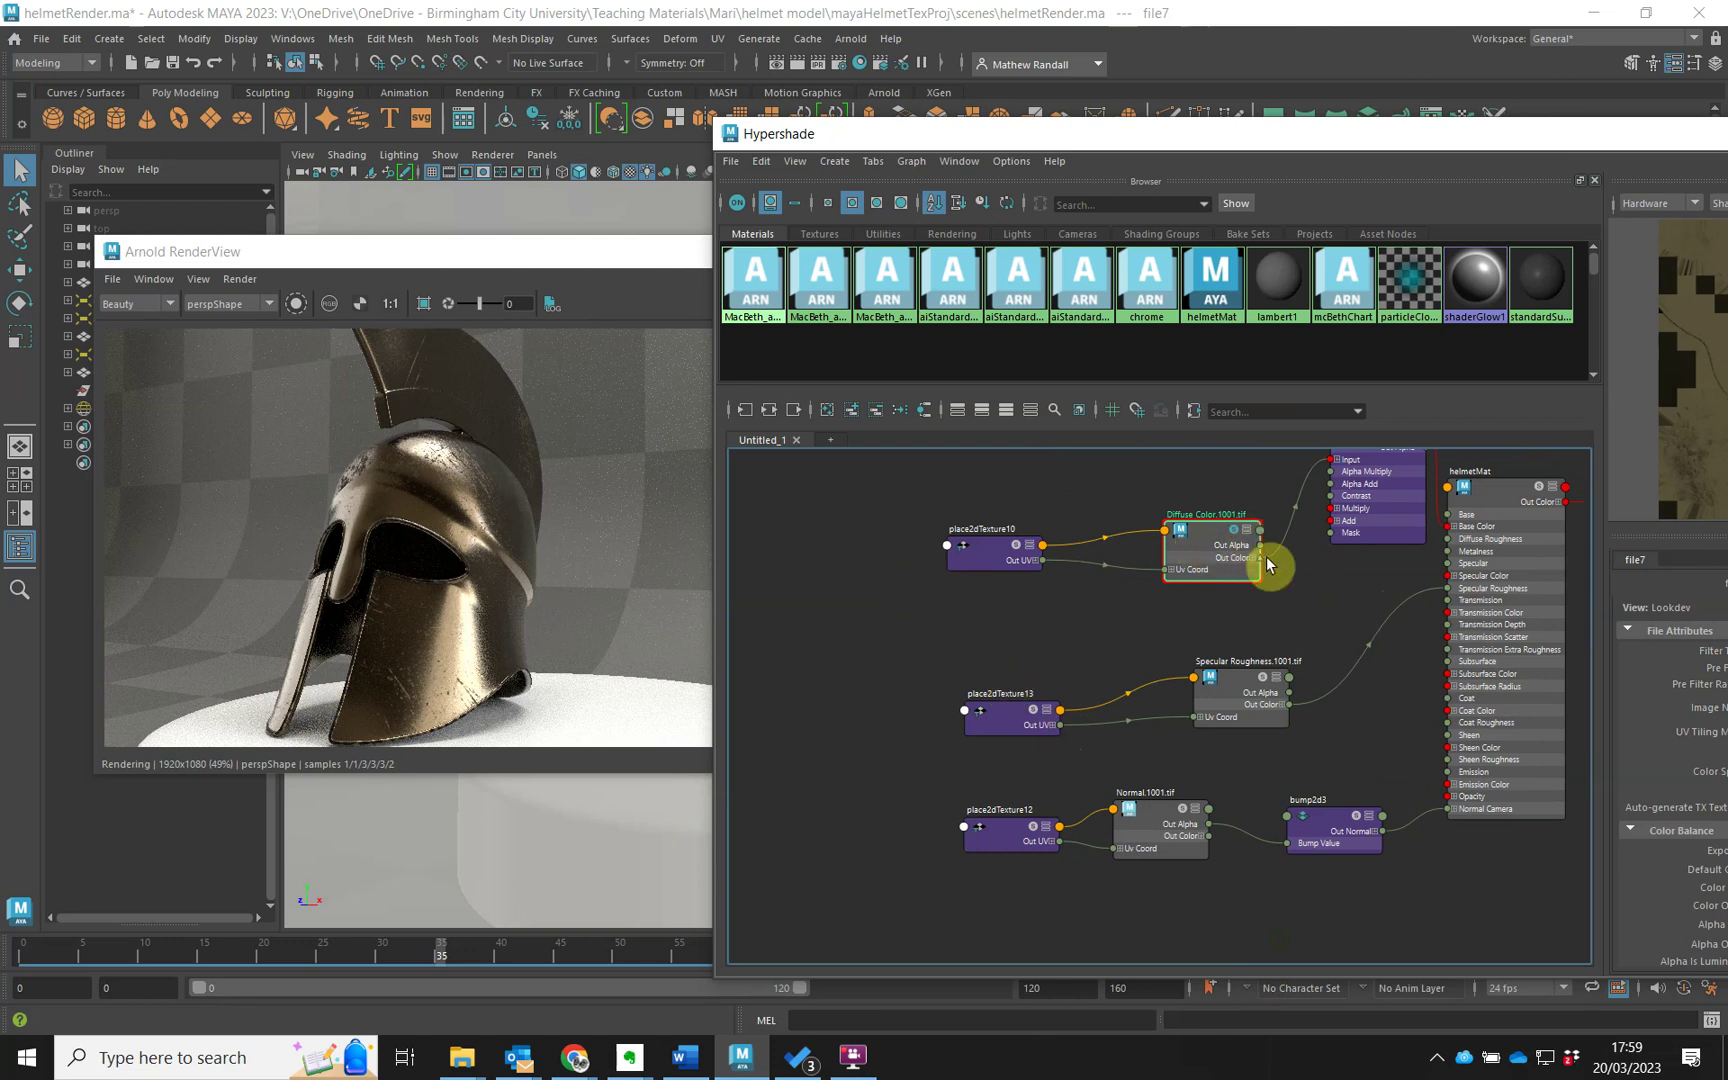
alt+middle_drag(1323, 609, 1261, 671)
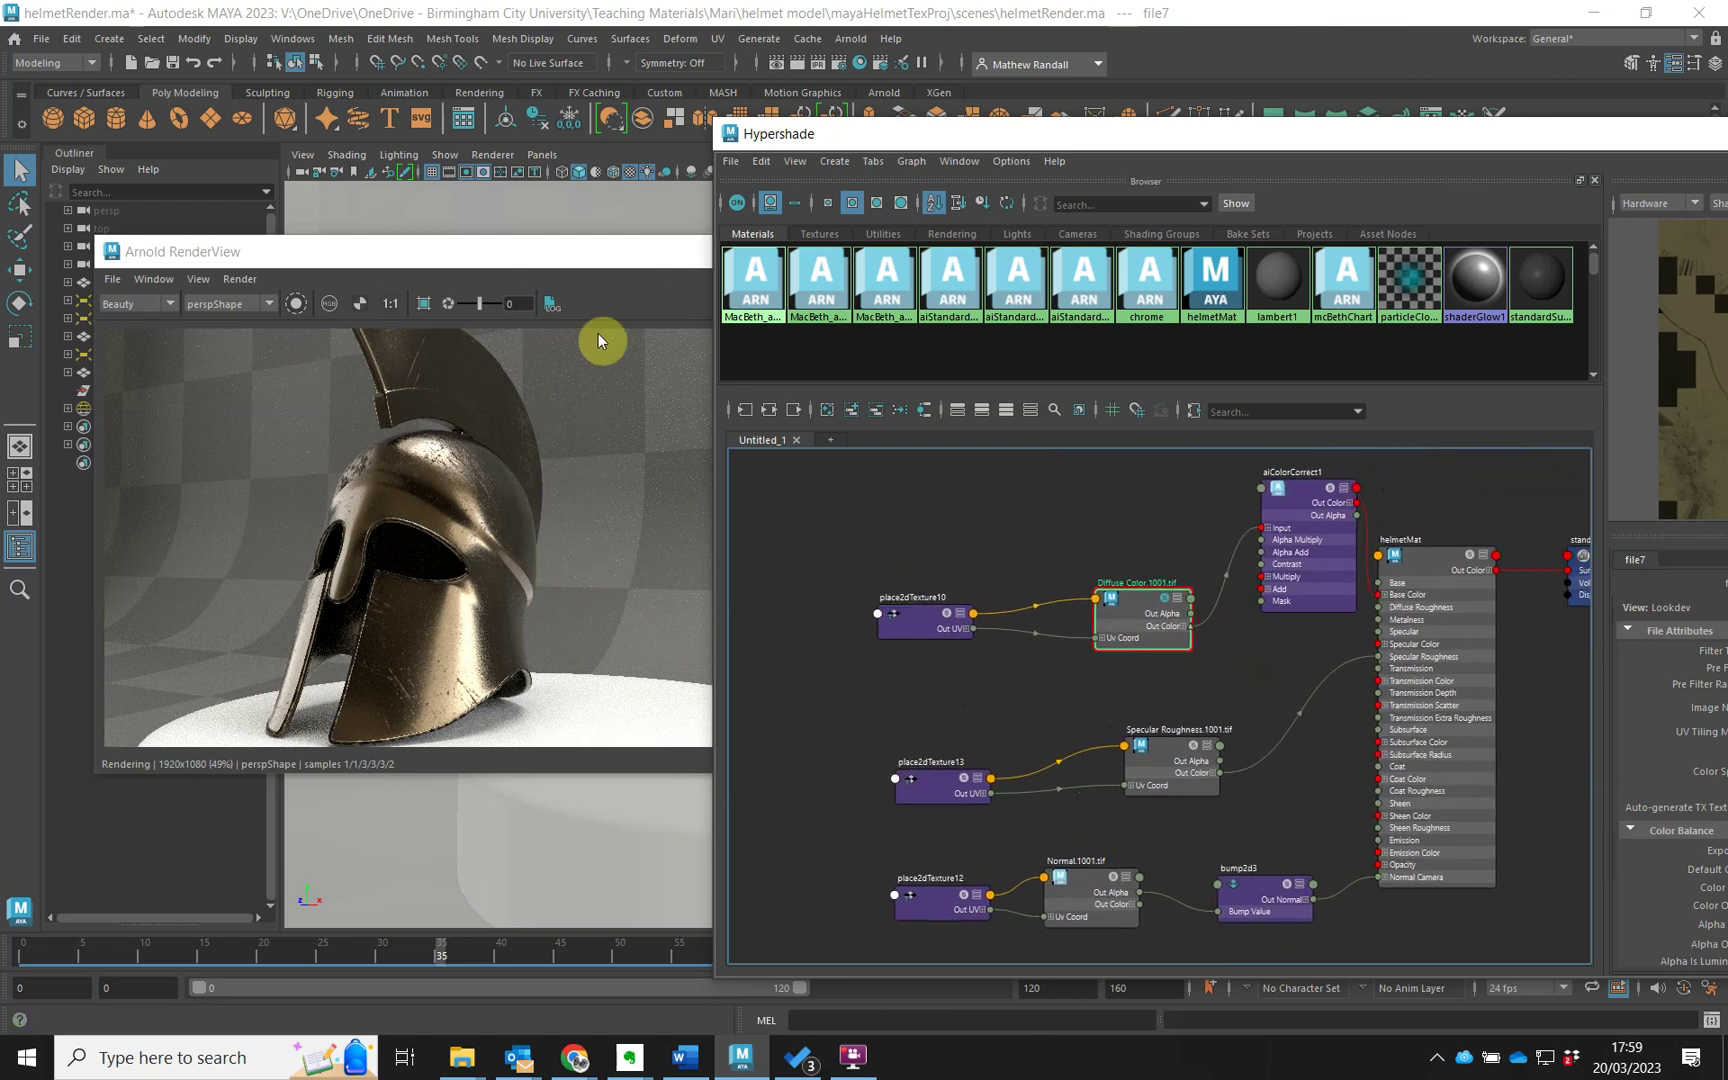
click(298, 305)
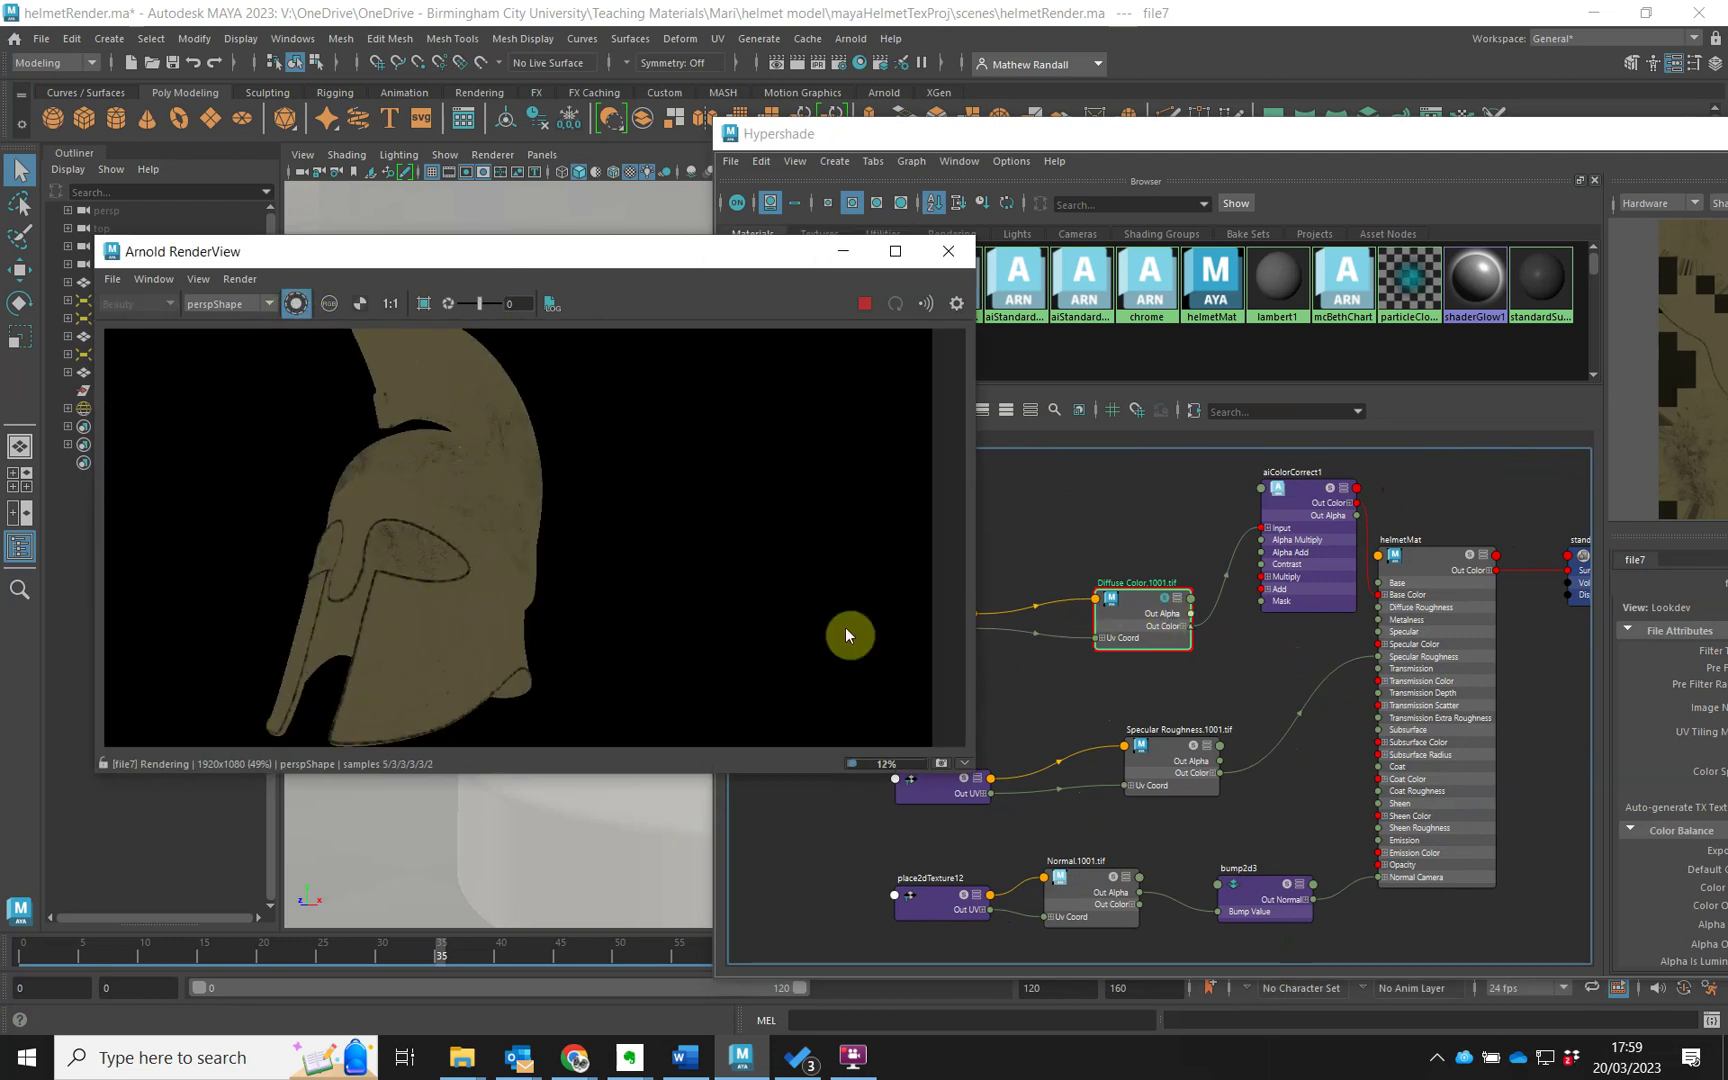
click(112, 281)
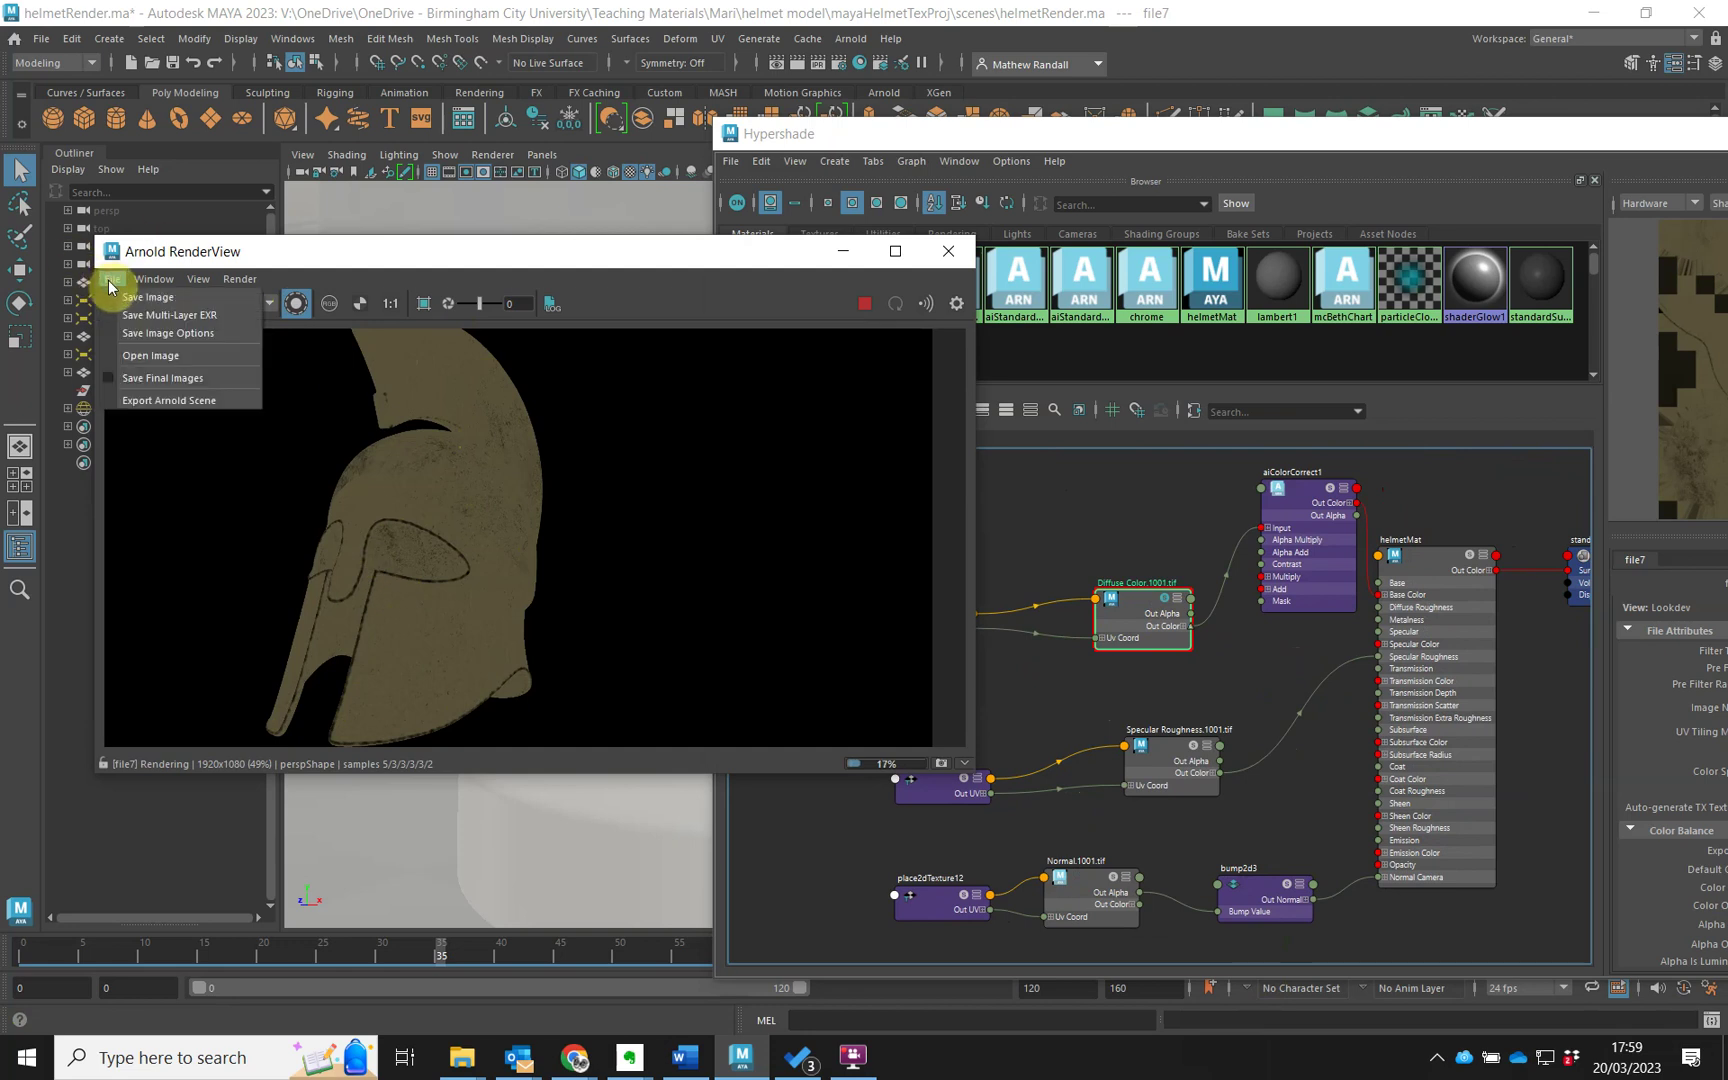
click(168, 298)
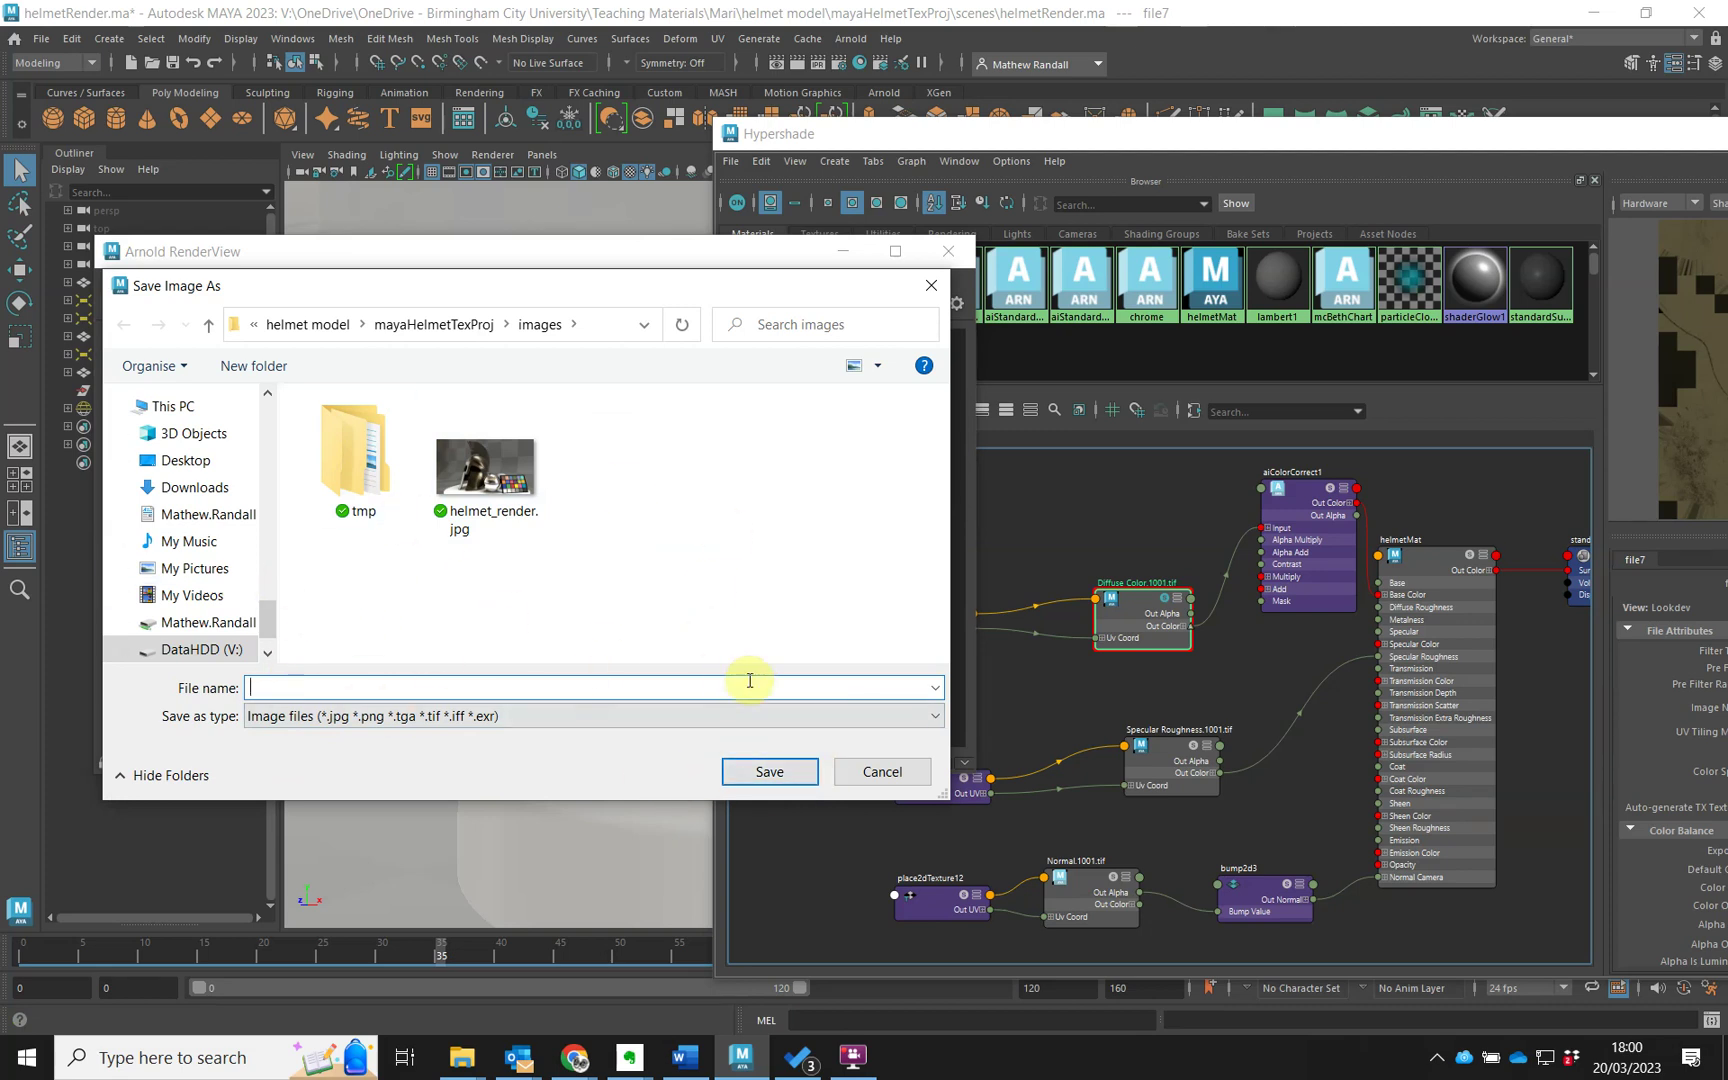
click(882, 772)
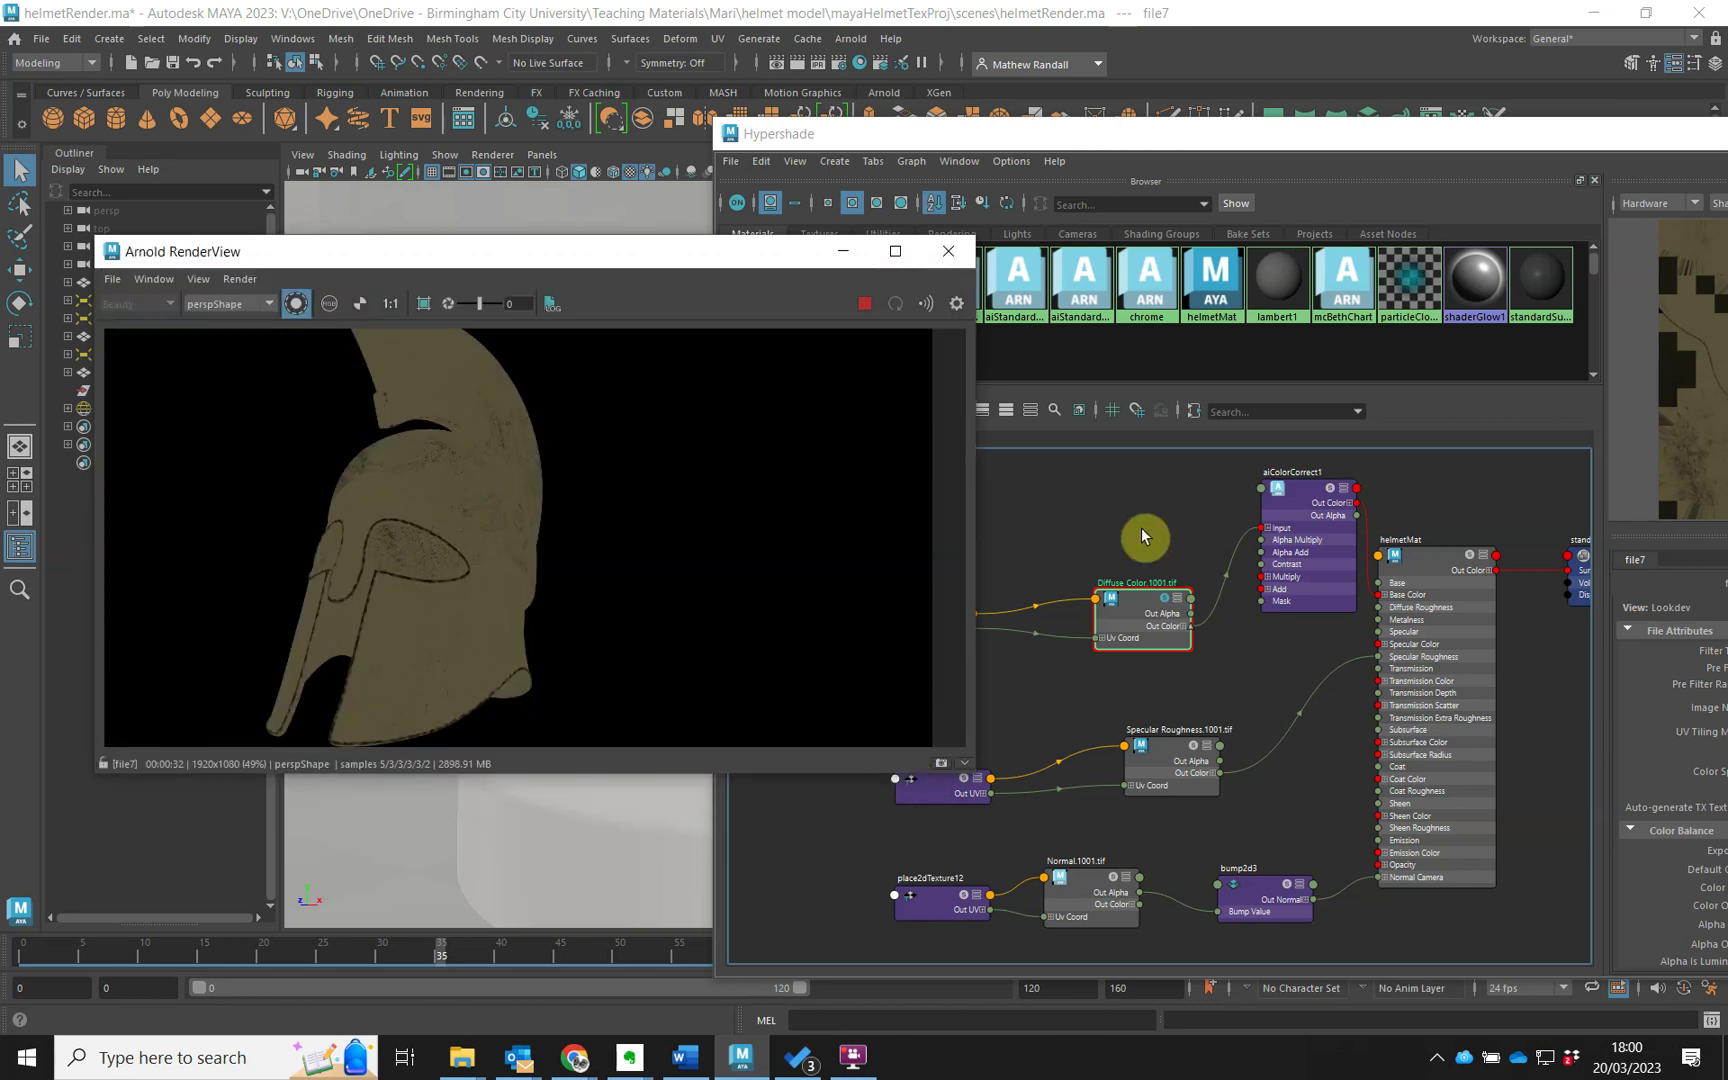
Render the Specular Roughness.1001.tif and Normal.1001.tif texture nodes in isolation, one after the other.
click(1193, 752)
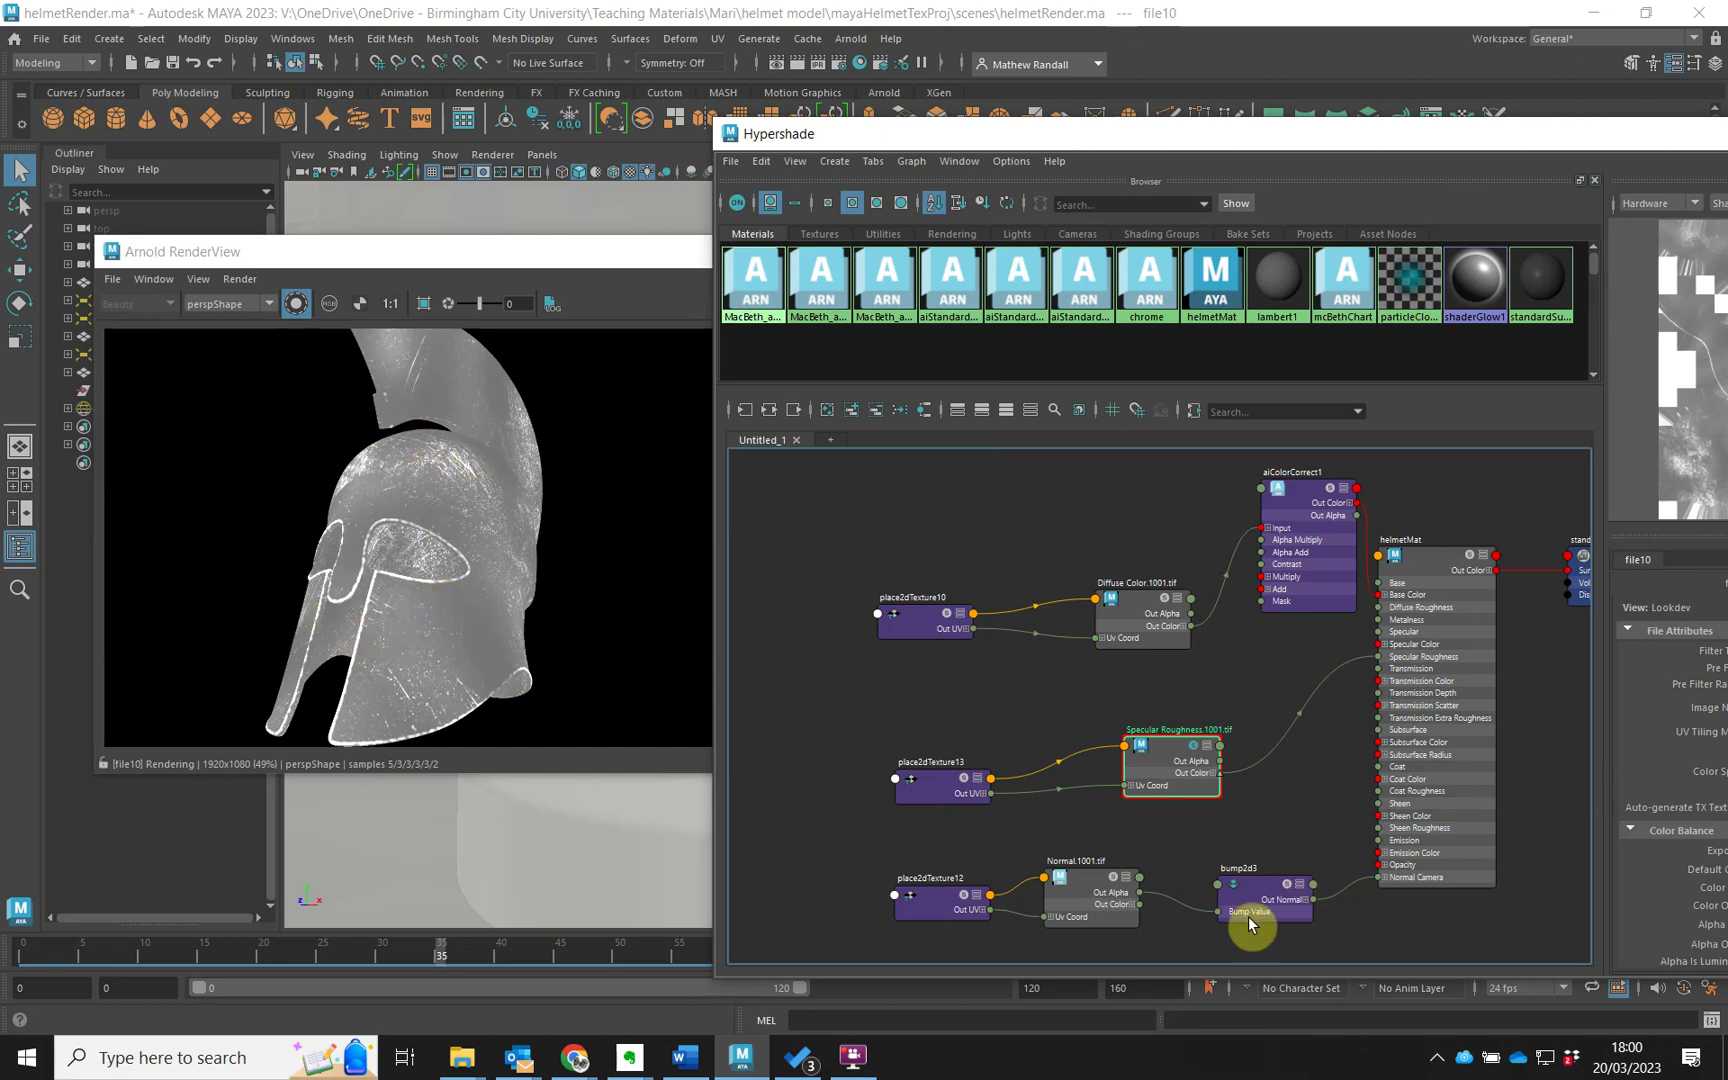
click(1115, 881)
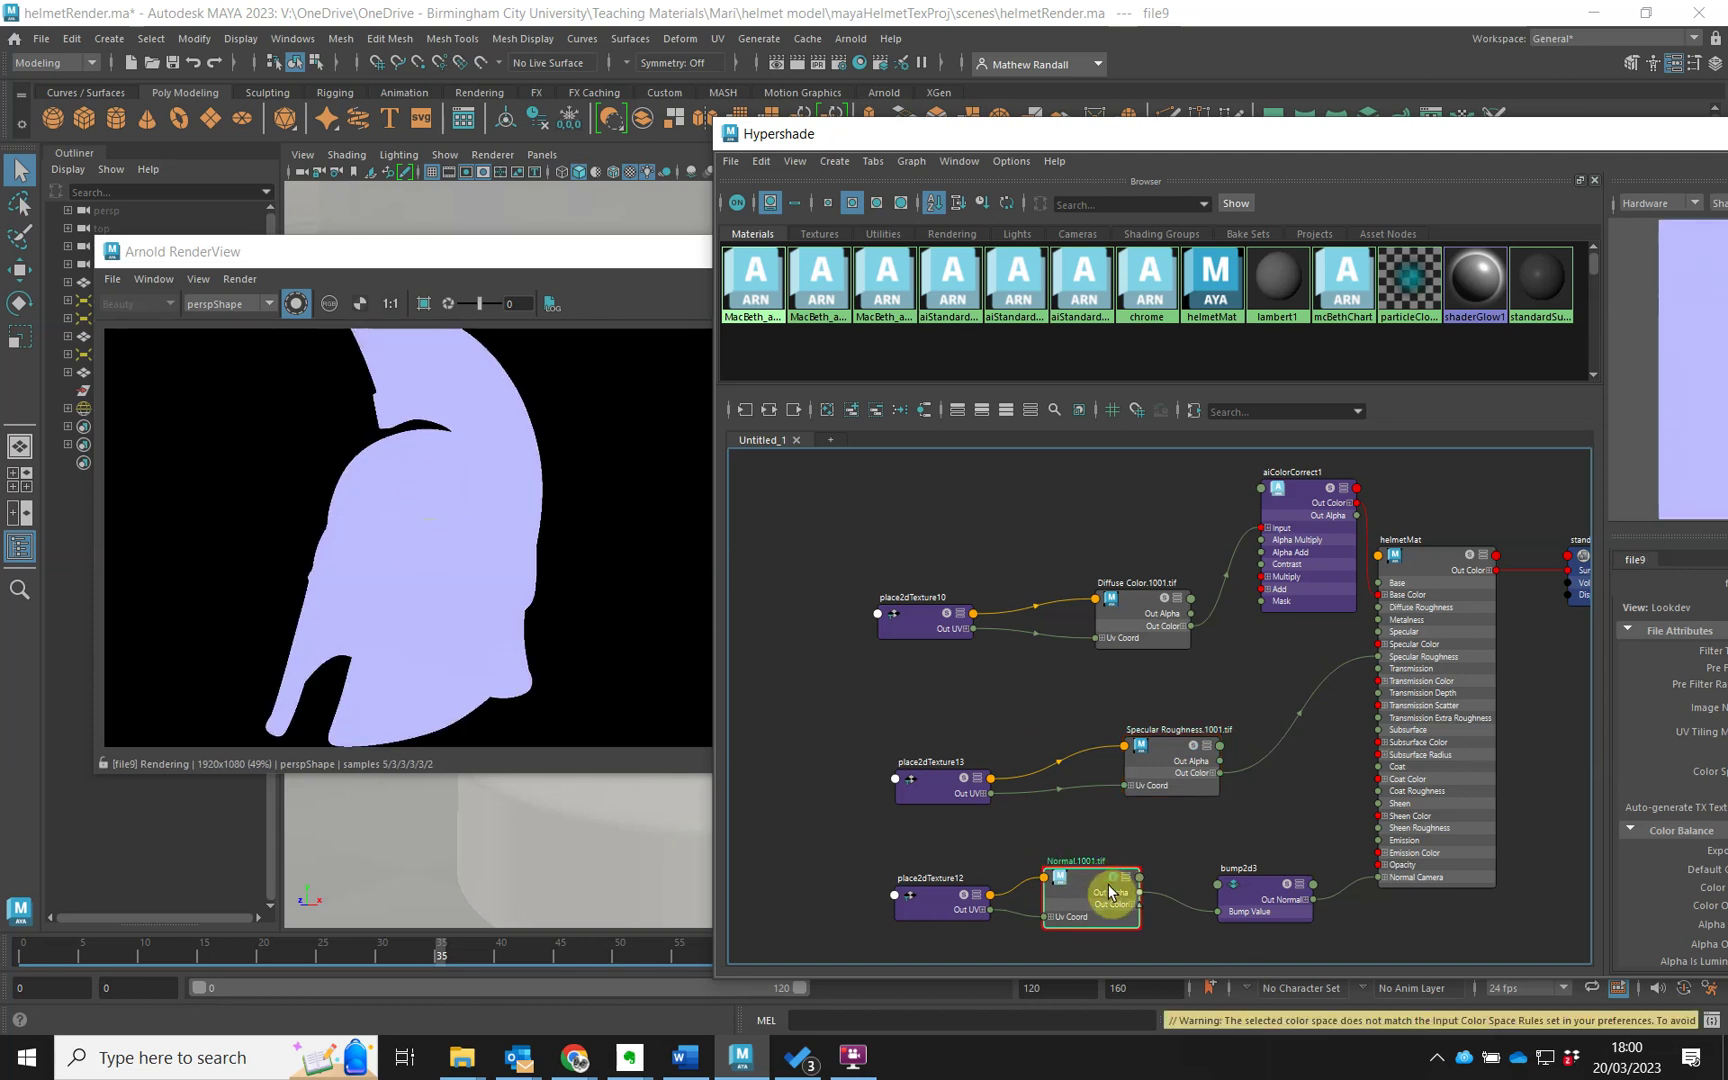
click(454, 544)
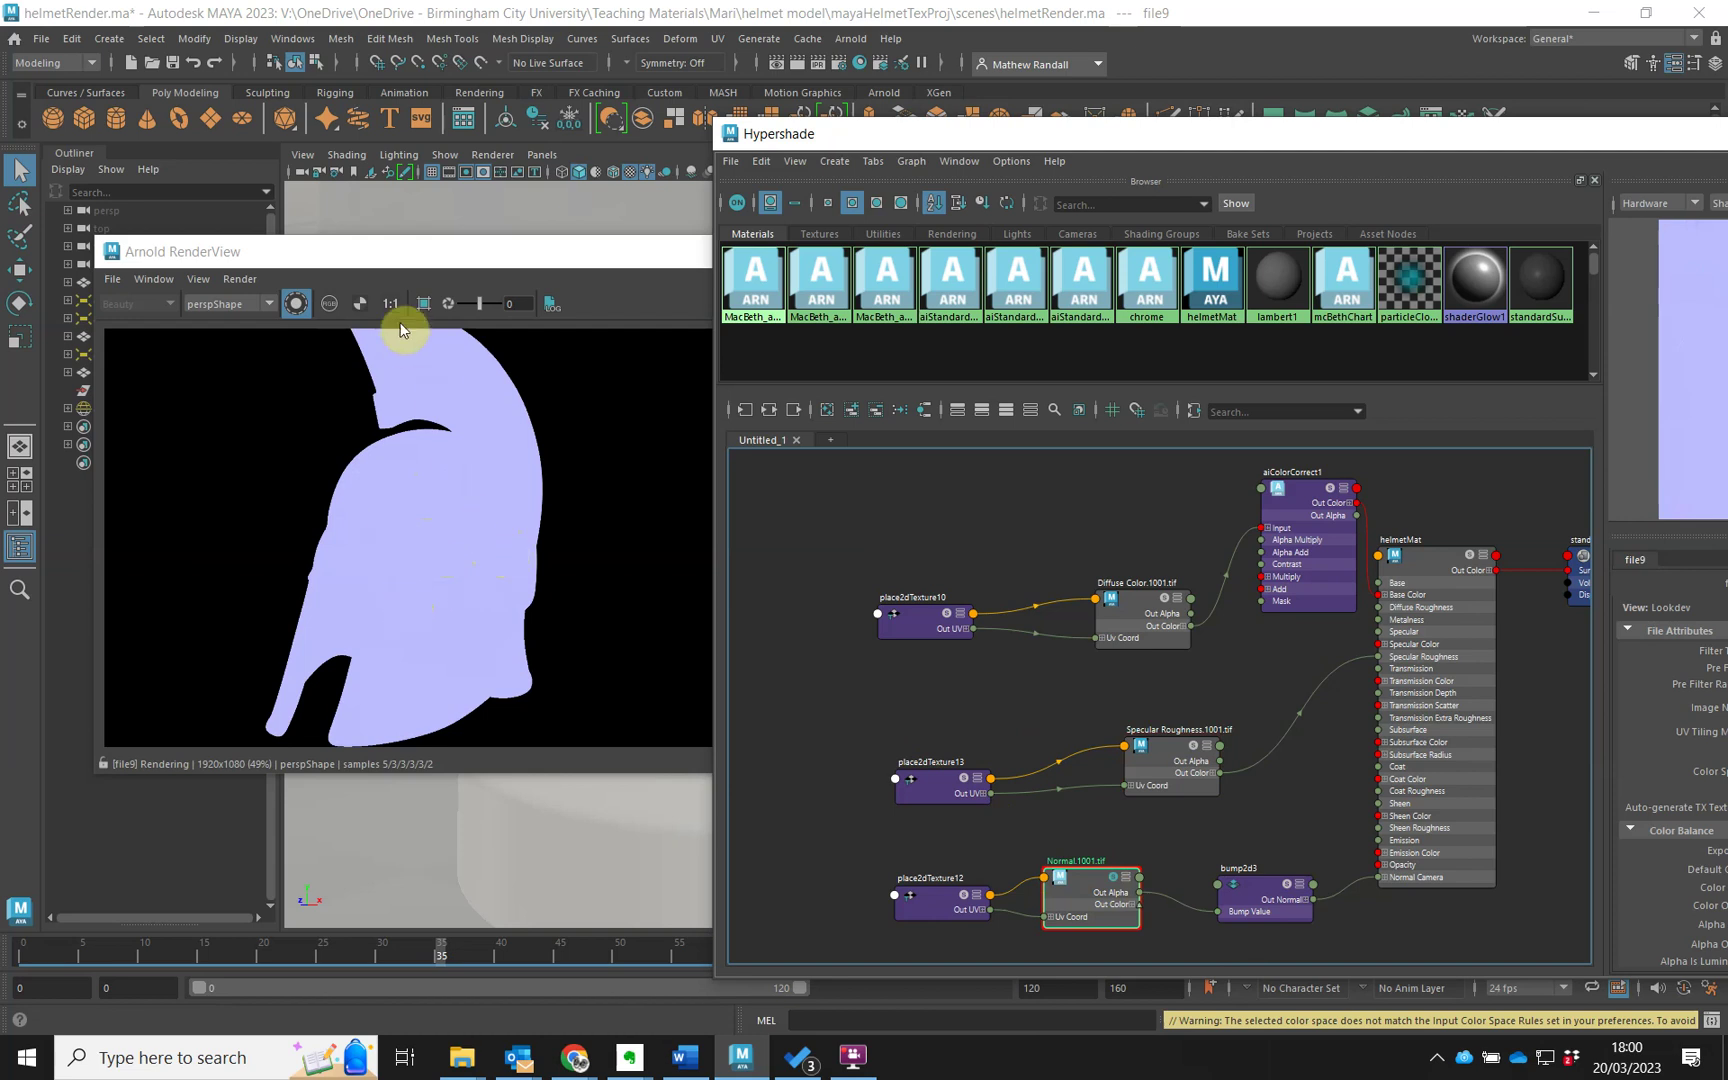
click(480, 617)
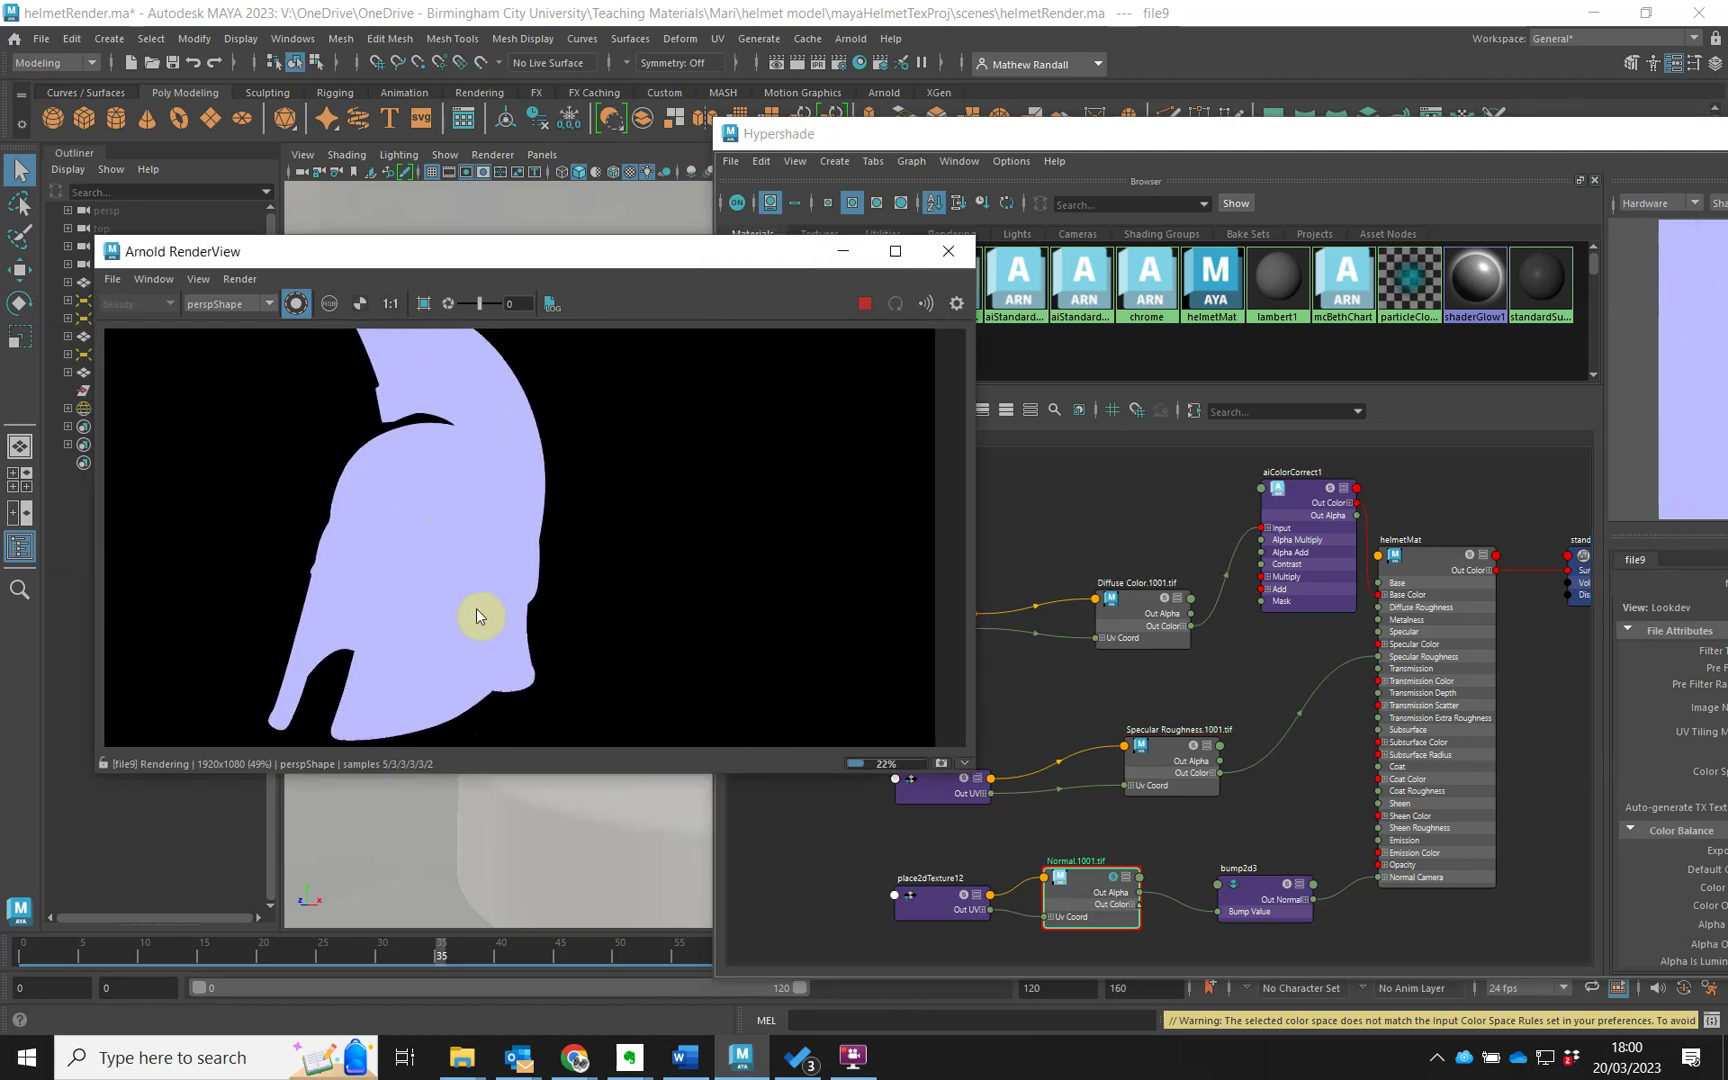
drag(556, 615, 532, 636)
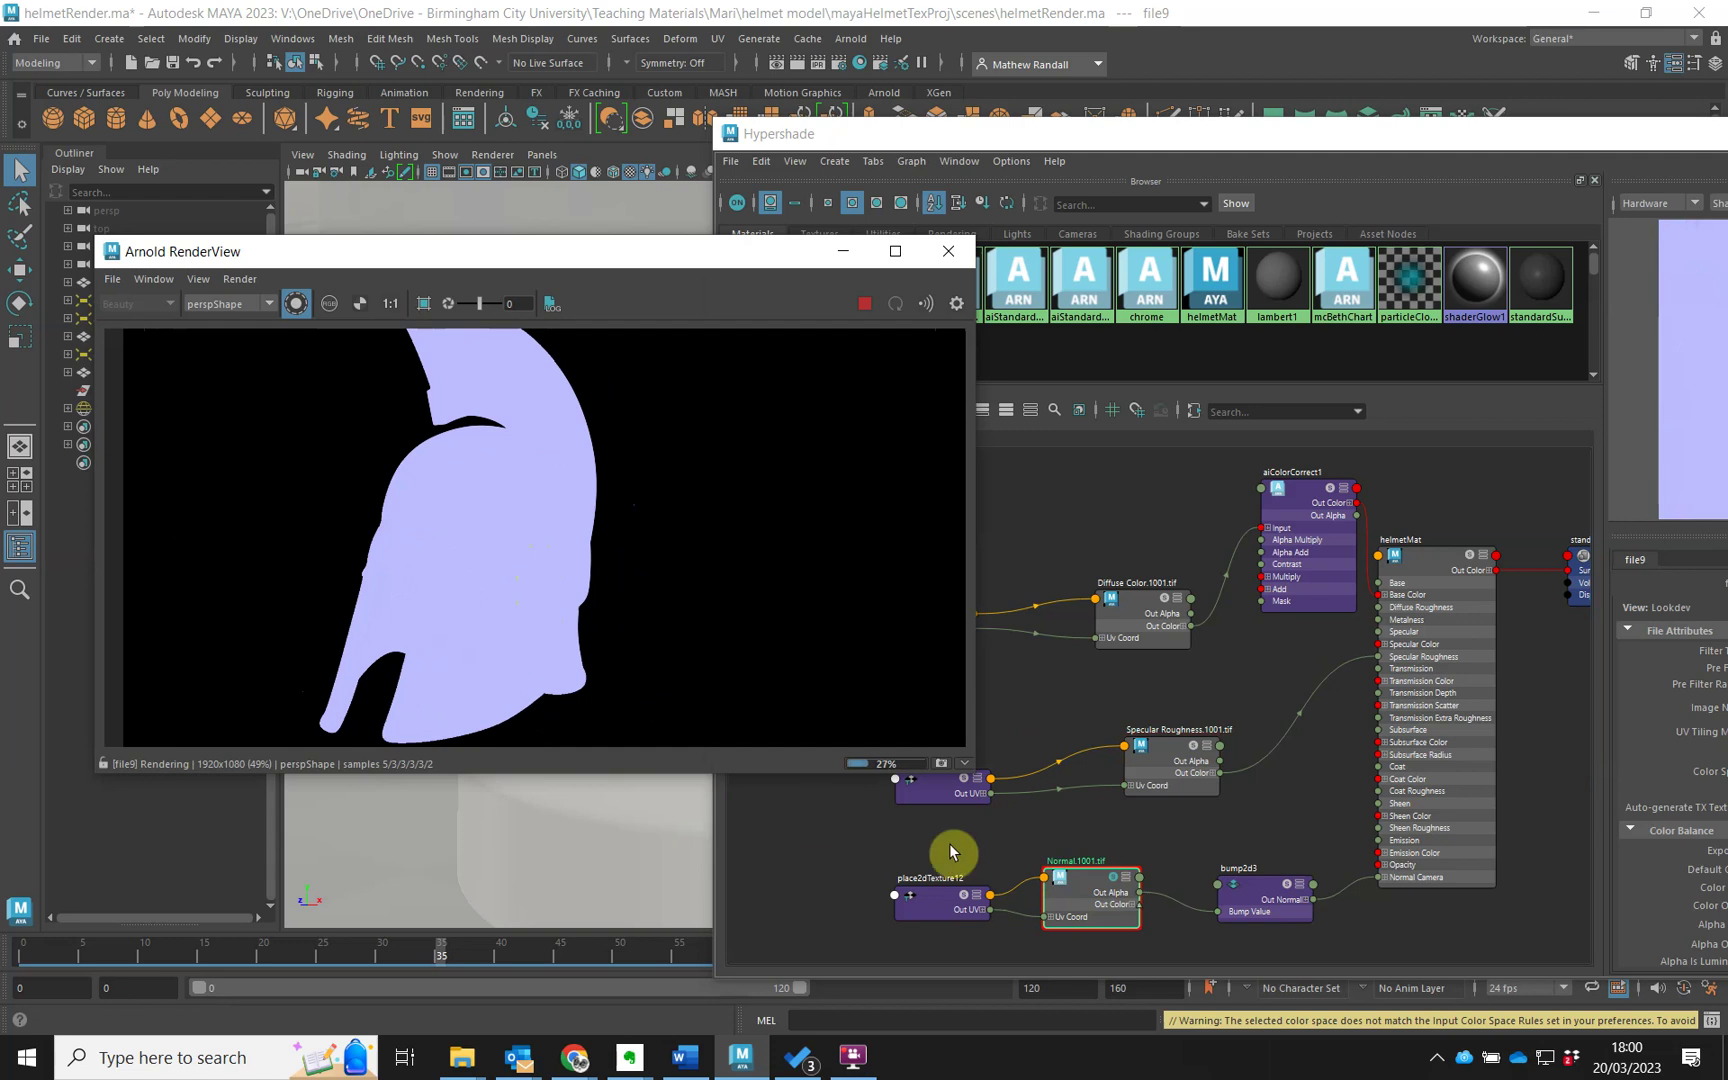
Add an aiRange node to the graph and make room for it between the Normal.1001.tif and bump2d3 nodes.
drag(1515, 135, 1323, 123)
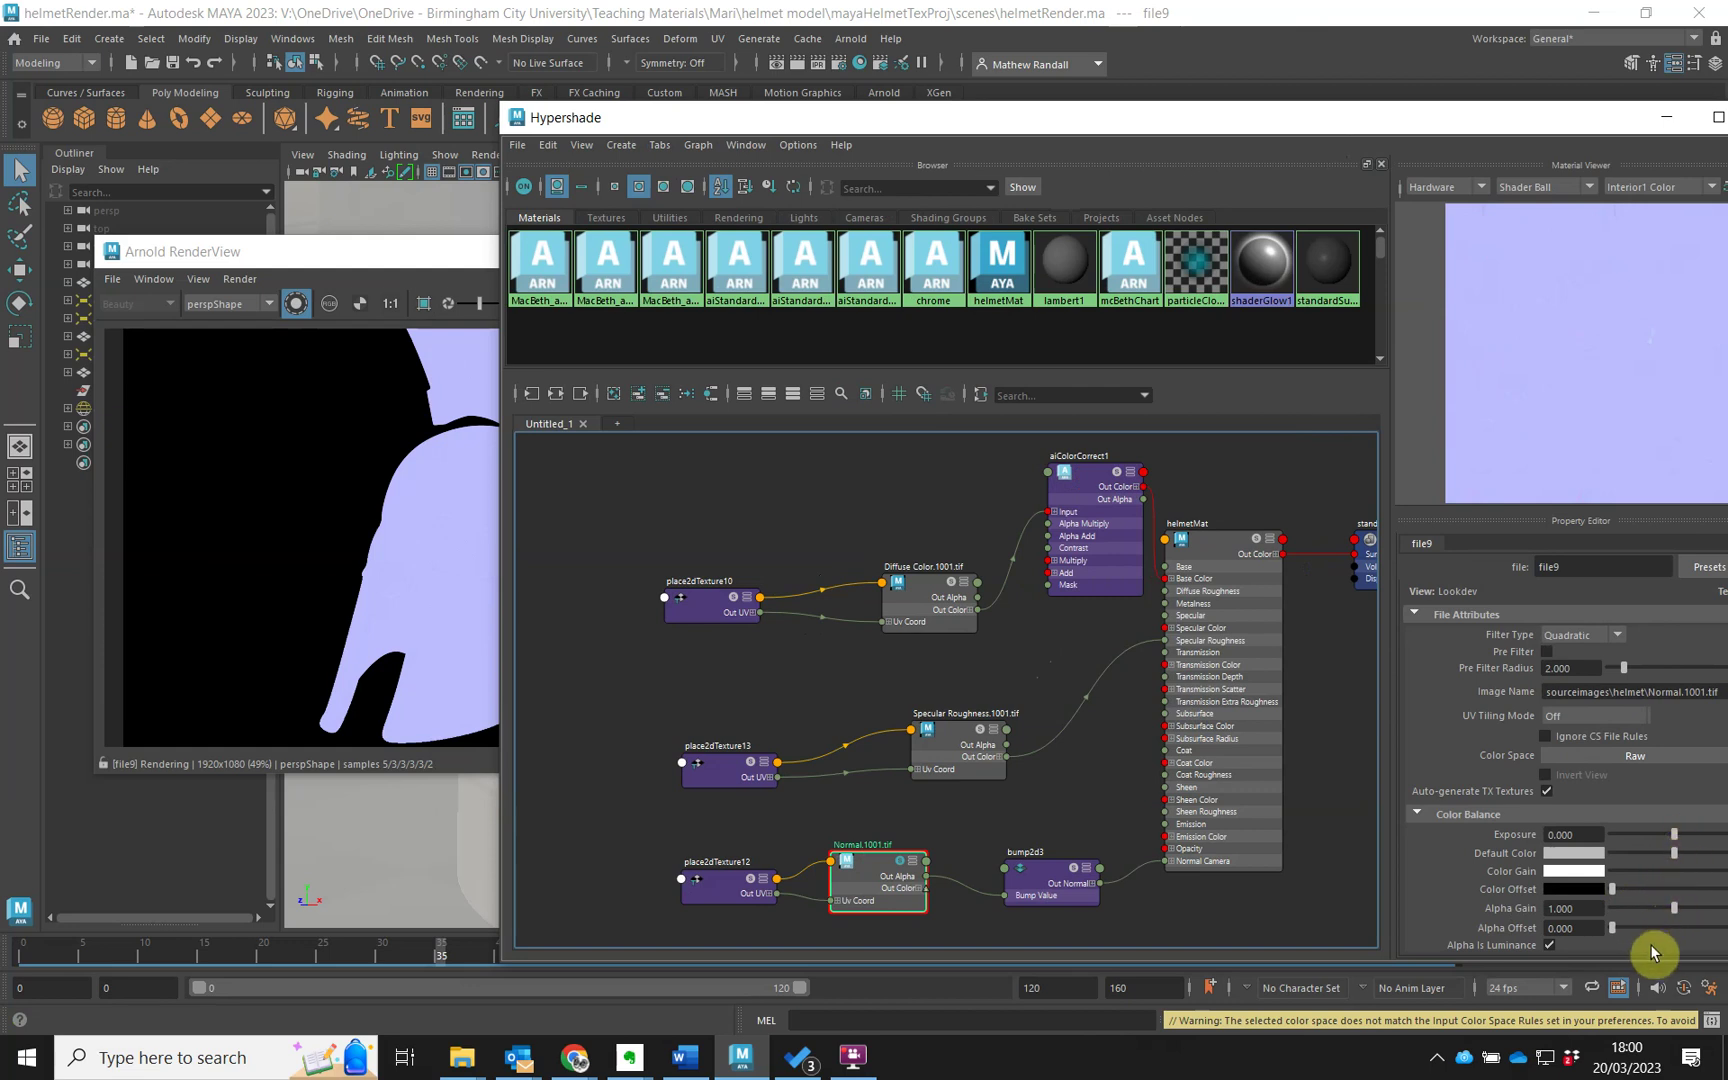
drag(899, 898, 887, 899)
drag(1019, 865, 1034, 872)
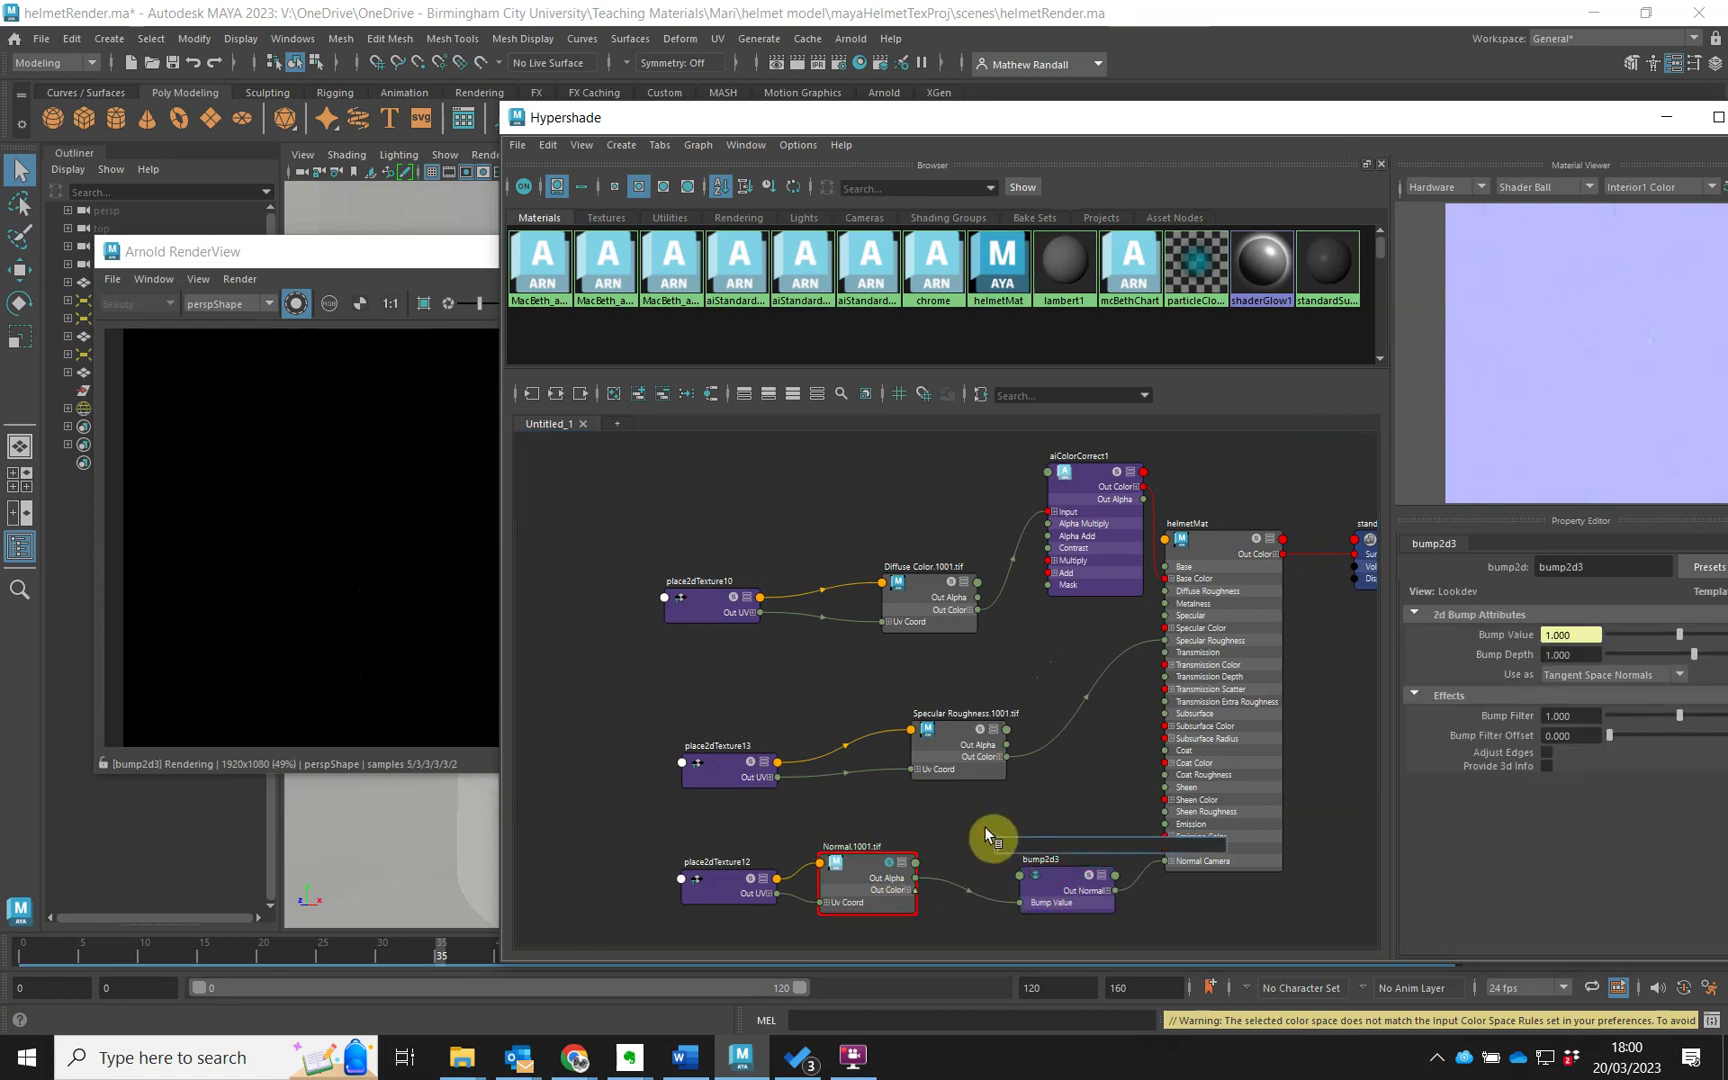
text(ira)
text(nge)
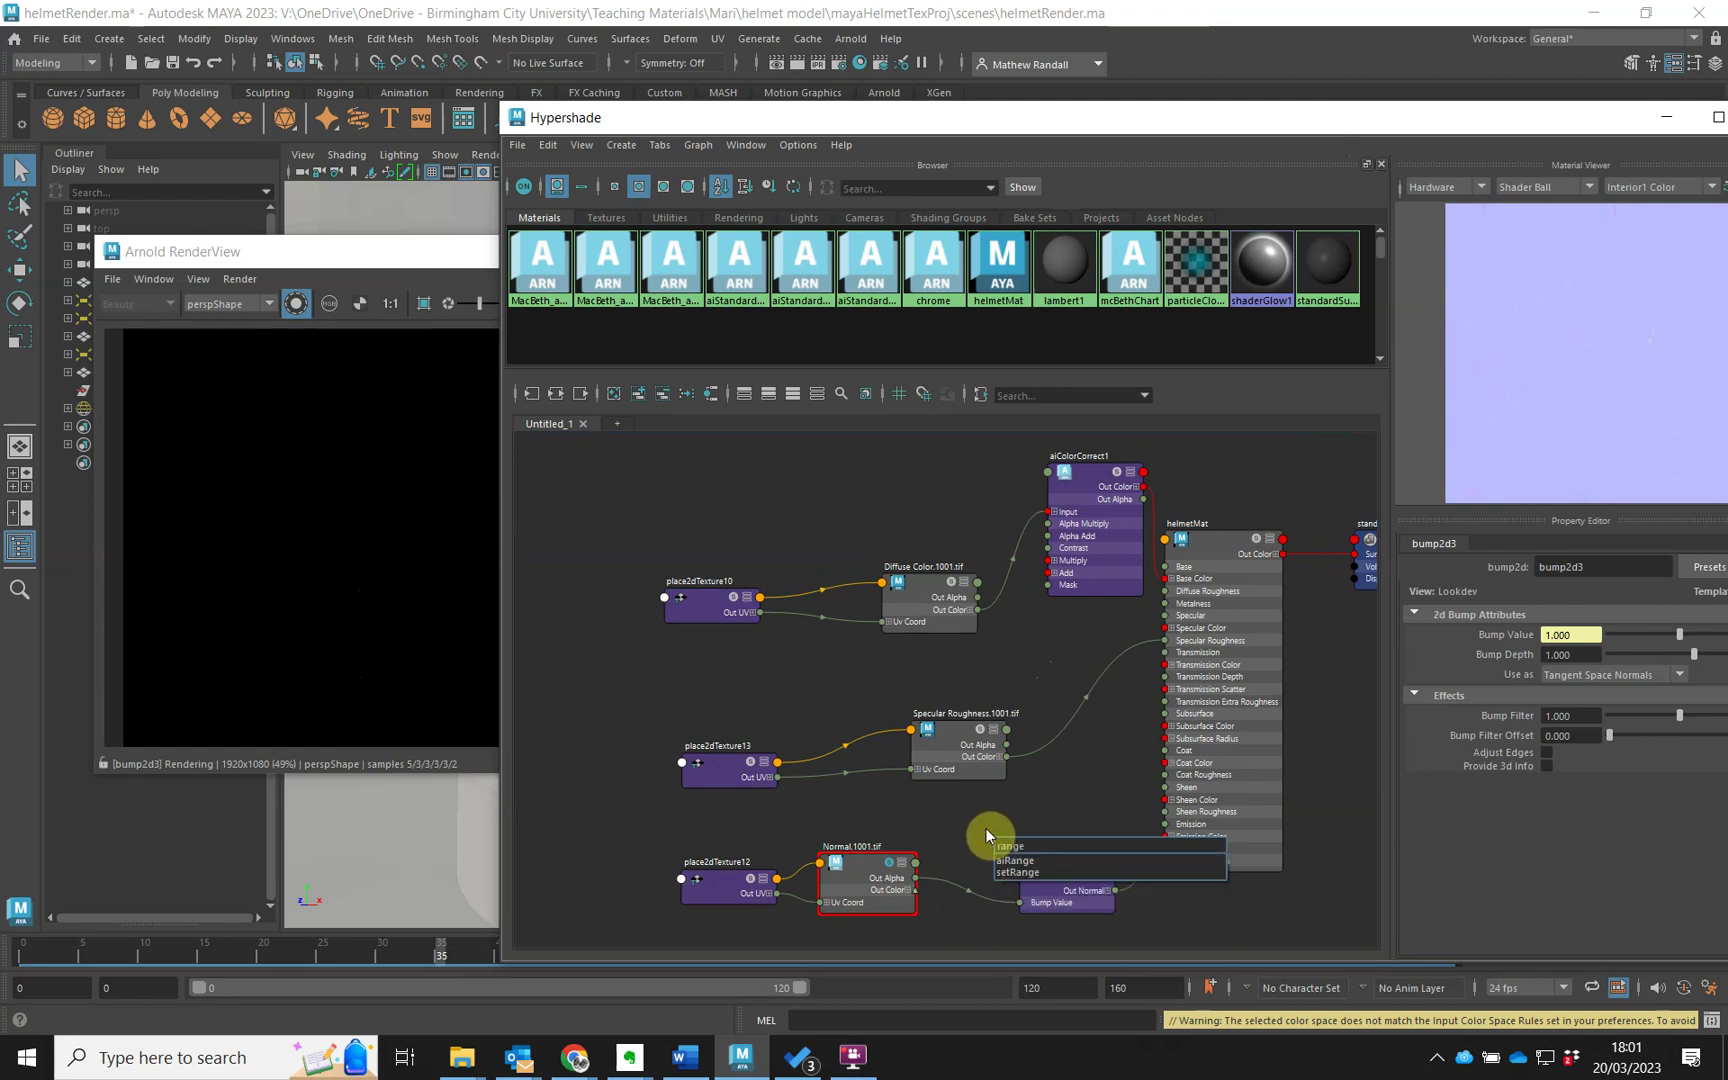
click(1030, 859)
drag(1023, 842, 984, 815)
drag(1130, 925, 1143, 931)
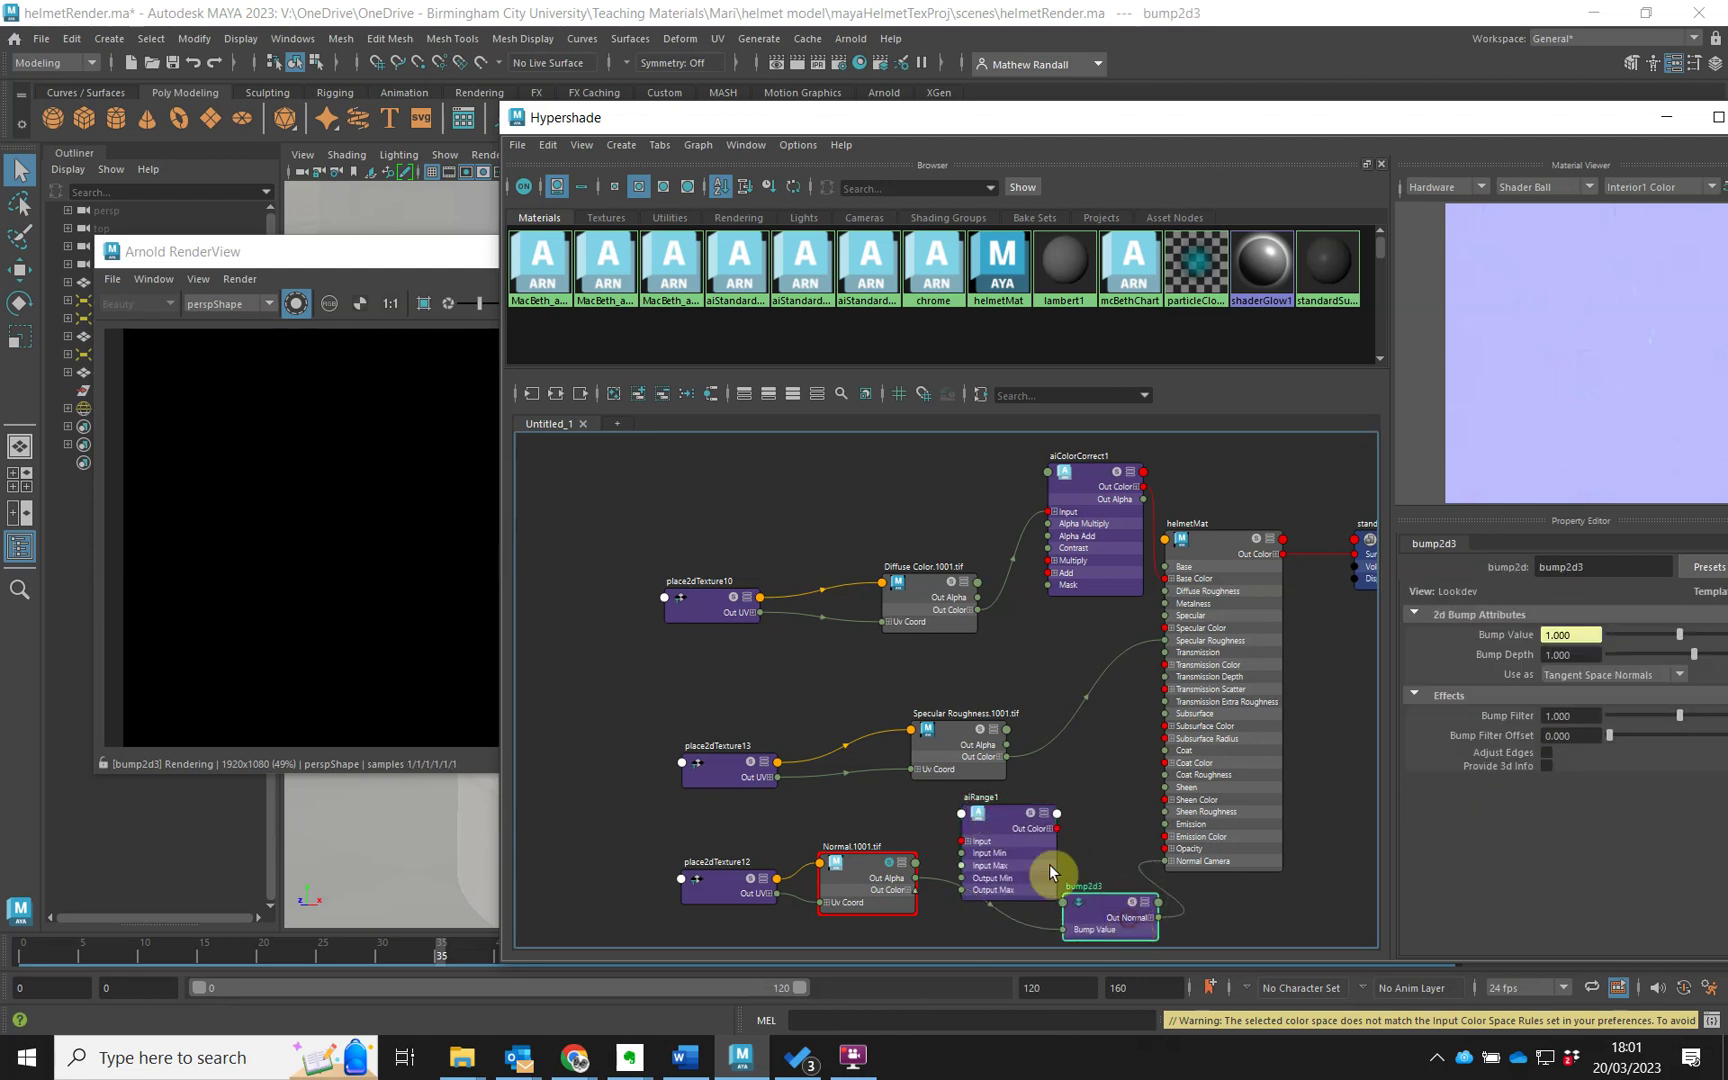
drag(1055, 870, 1083, 862)
Connect the Out Color of Normal.1001.tif to the Input of the aiRange node.
drag(913, 884, 995, 838)
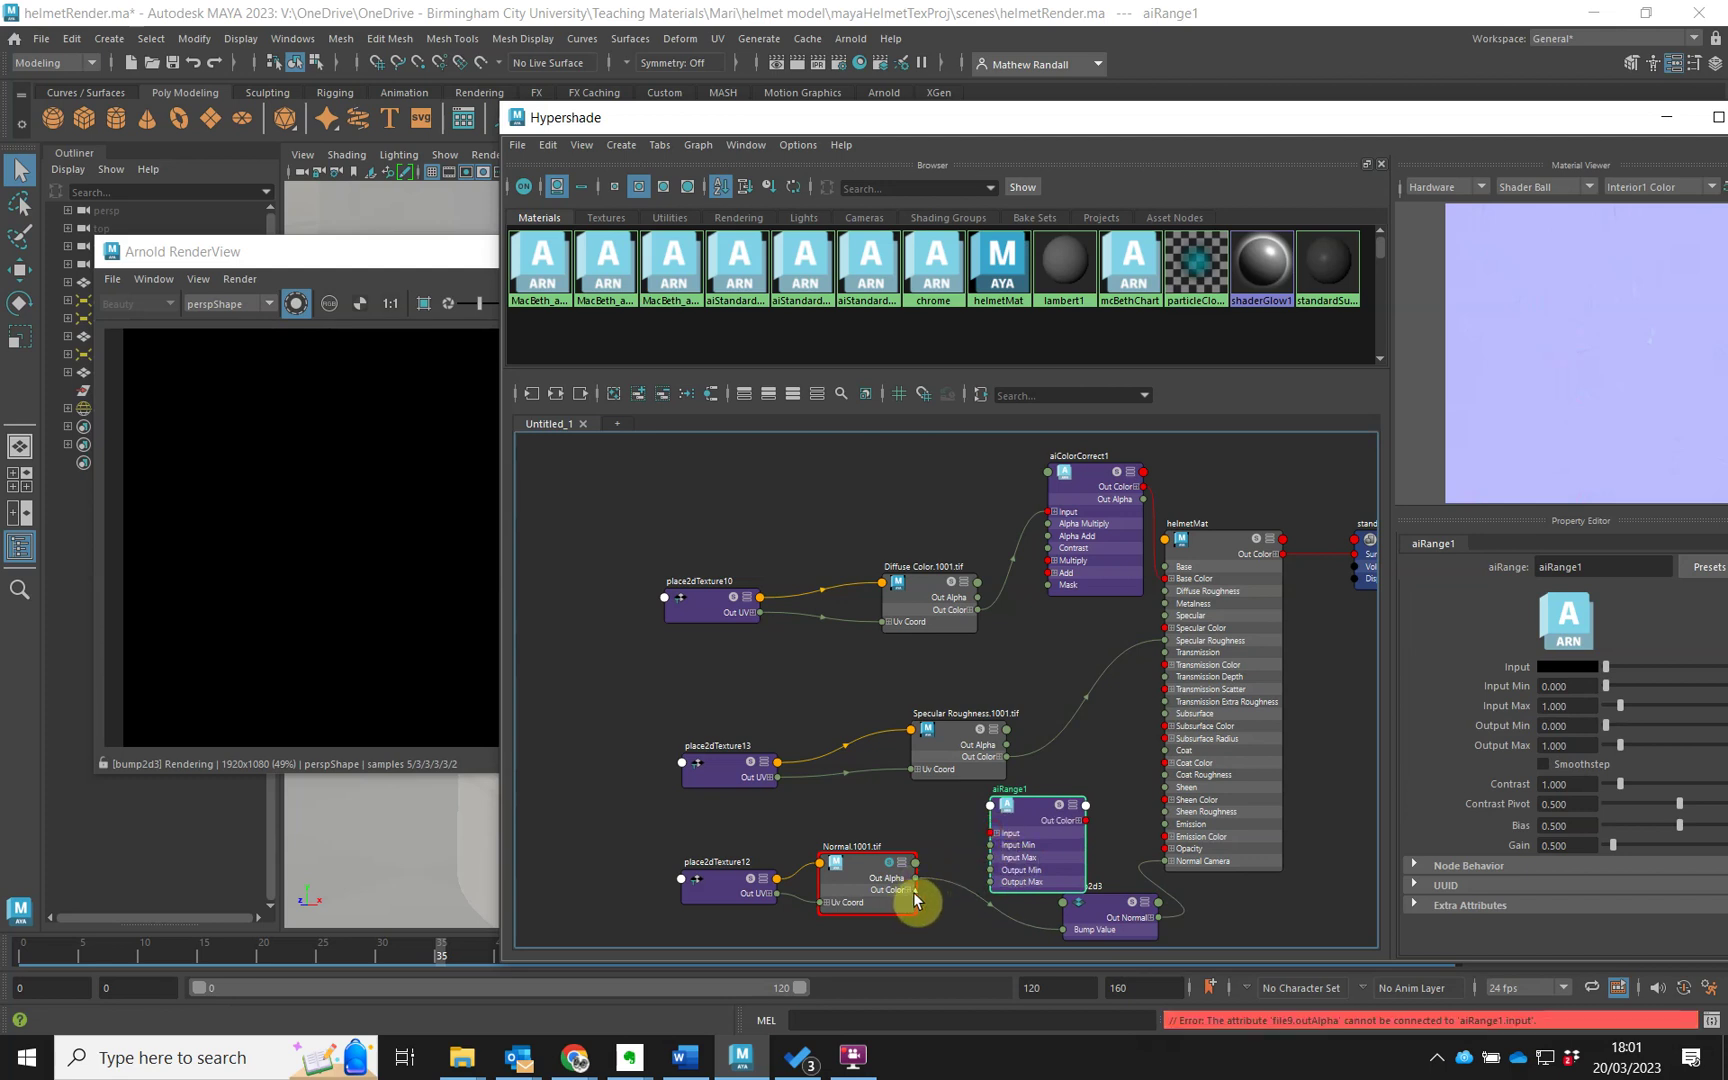
drag(917, 889, 1080, 805)
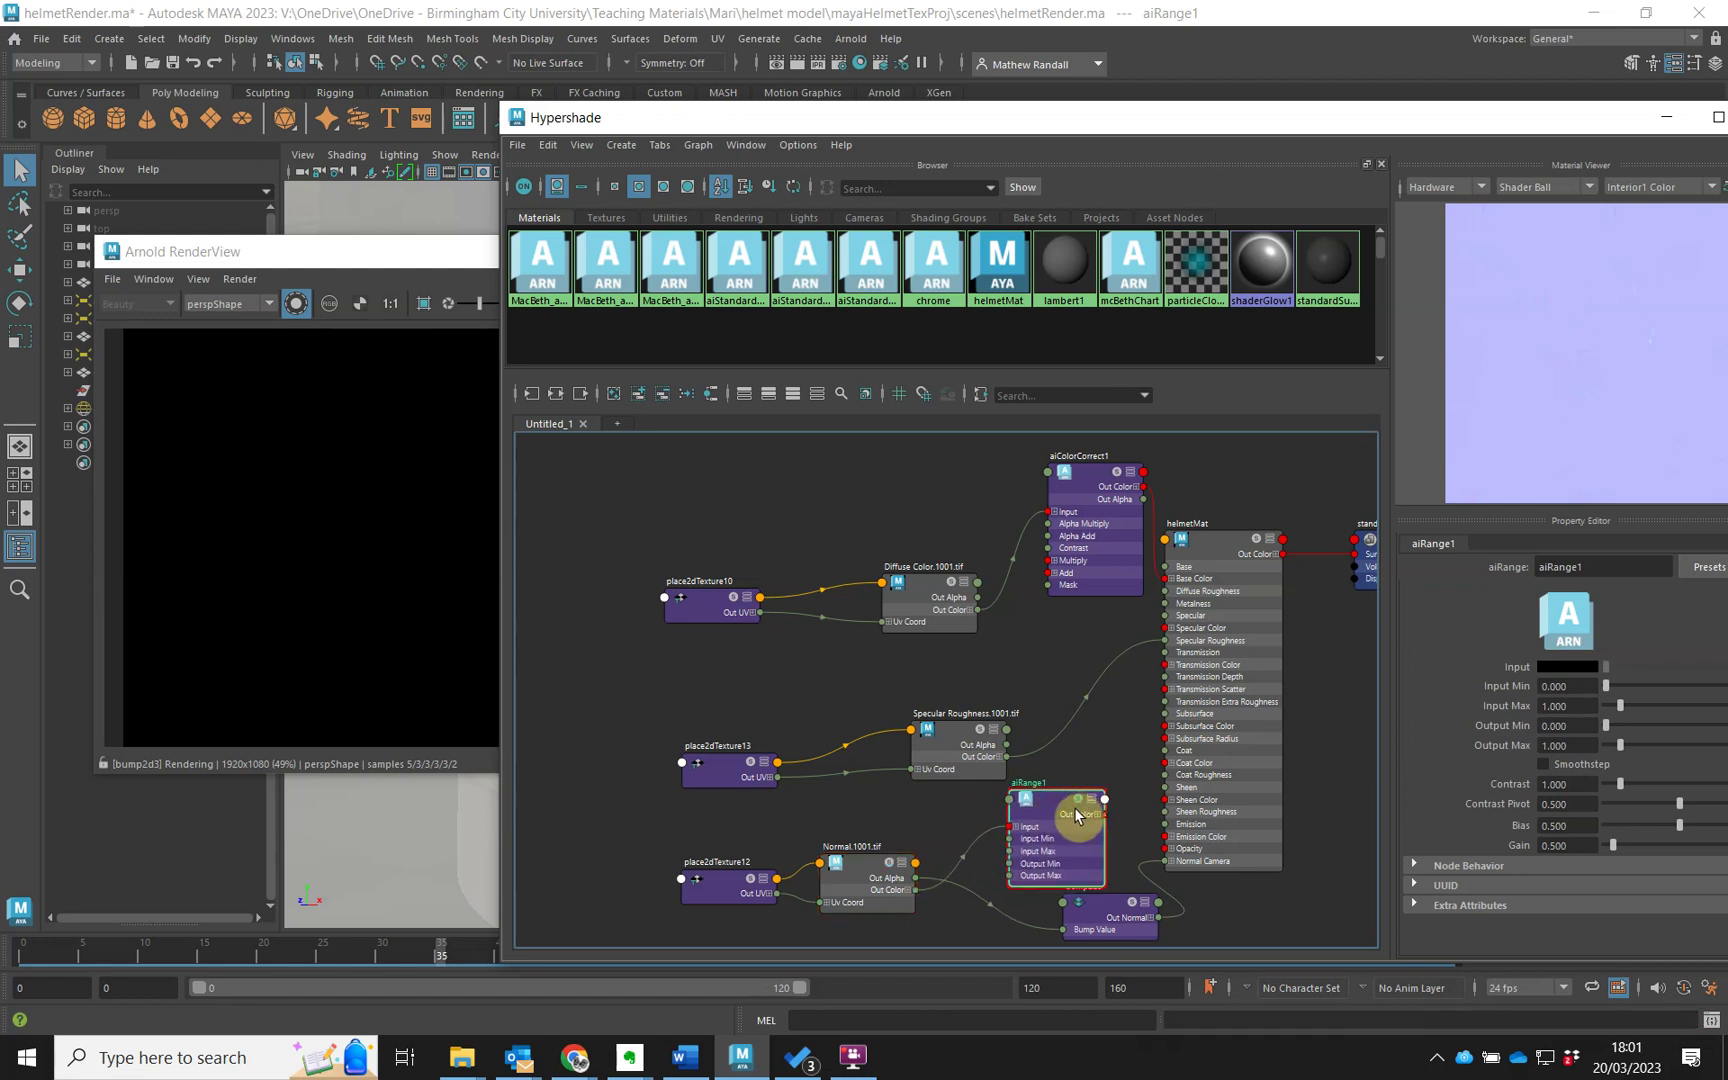
drag(455, 255, 386, 255)
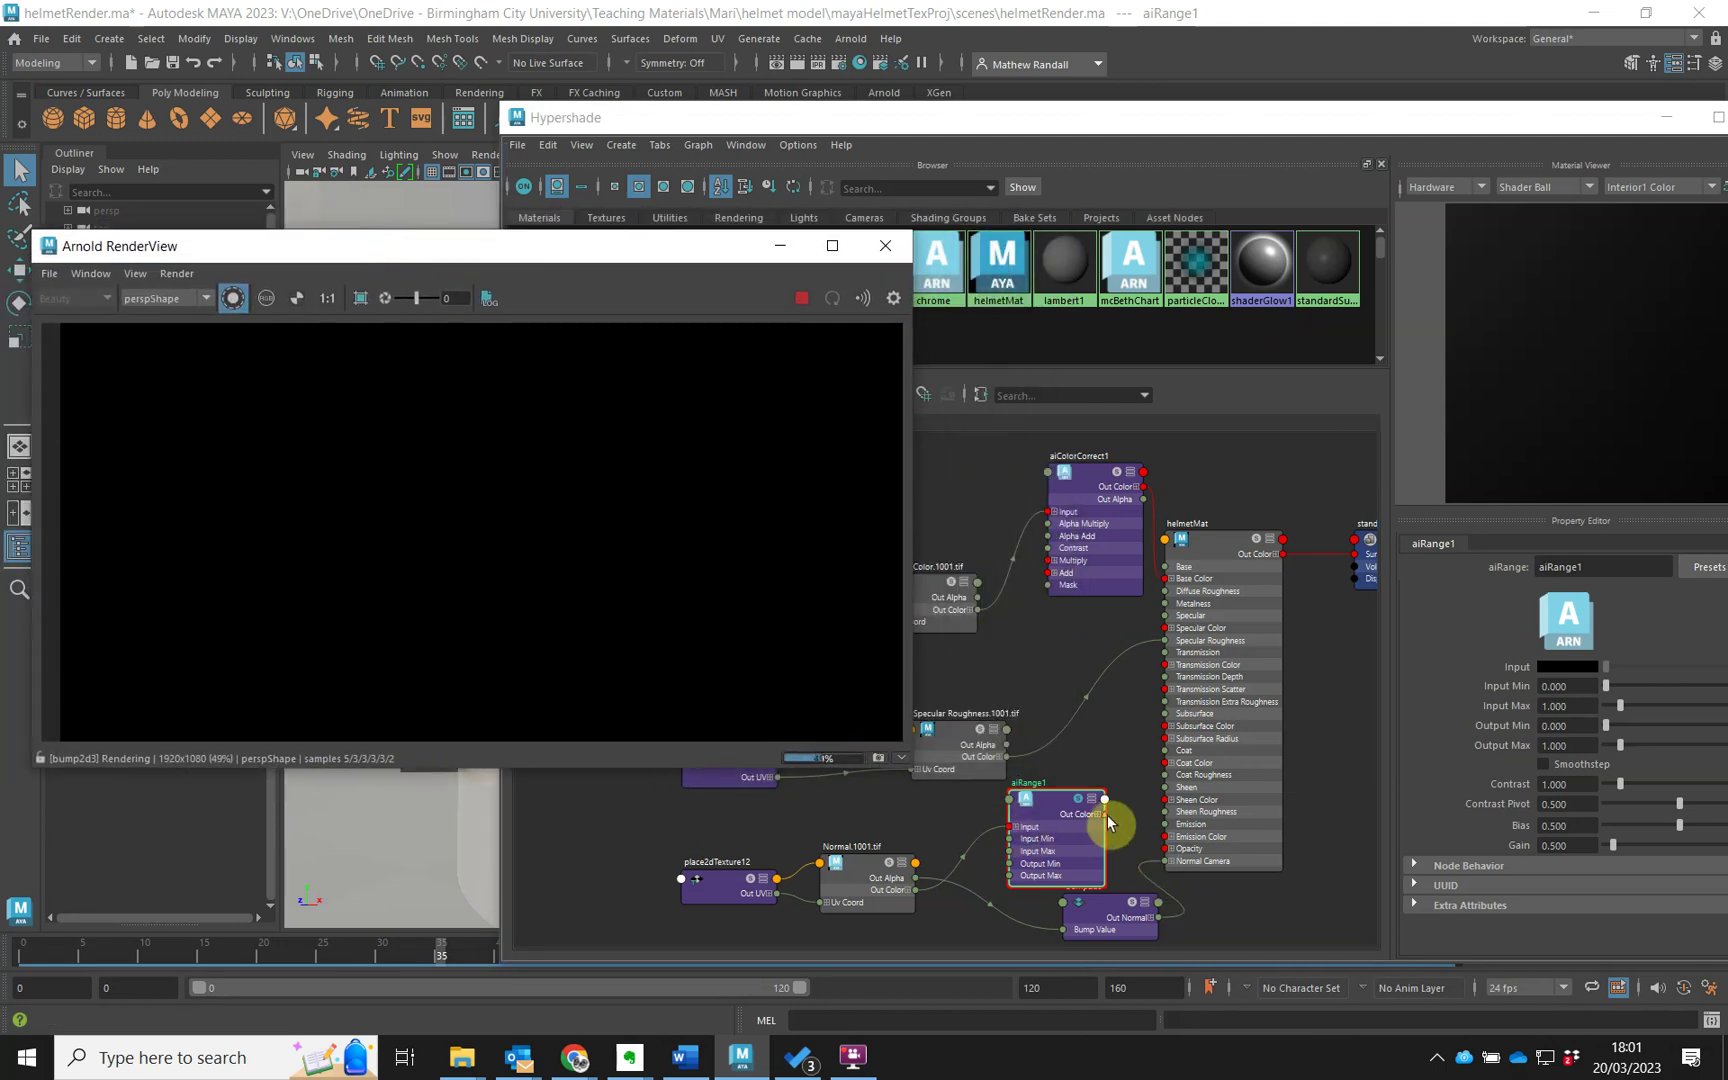
Connect the aiRange node's Out Color to helmetMat's Normal Camera and render the aiRange node in isolation.
drag(1103, 815, 1165, 861)
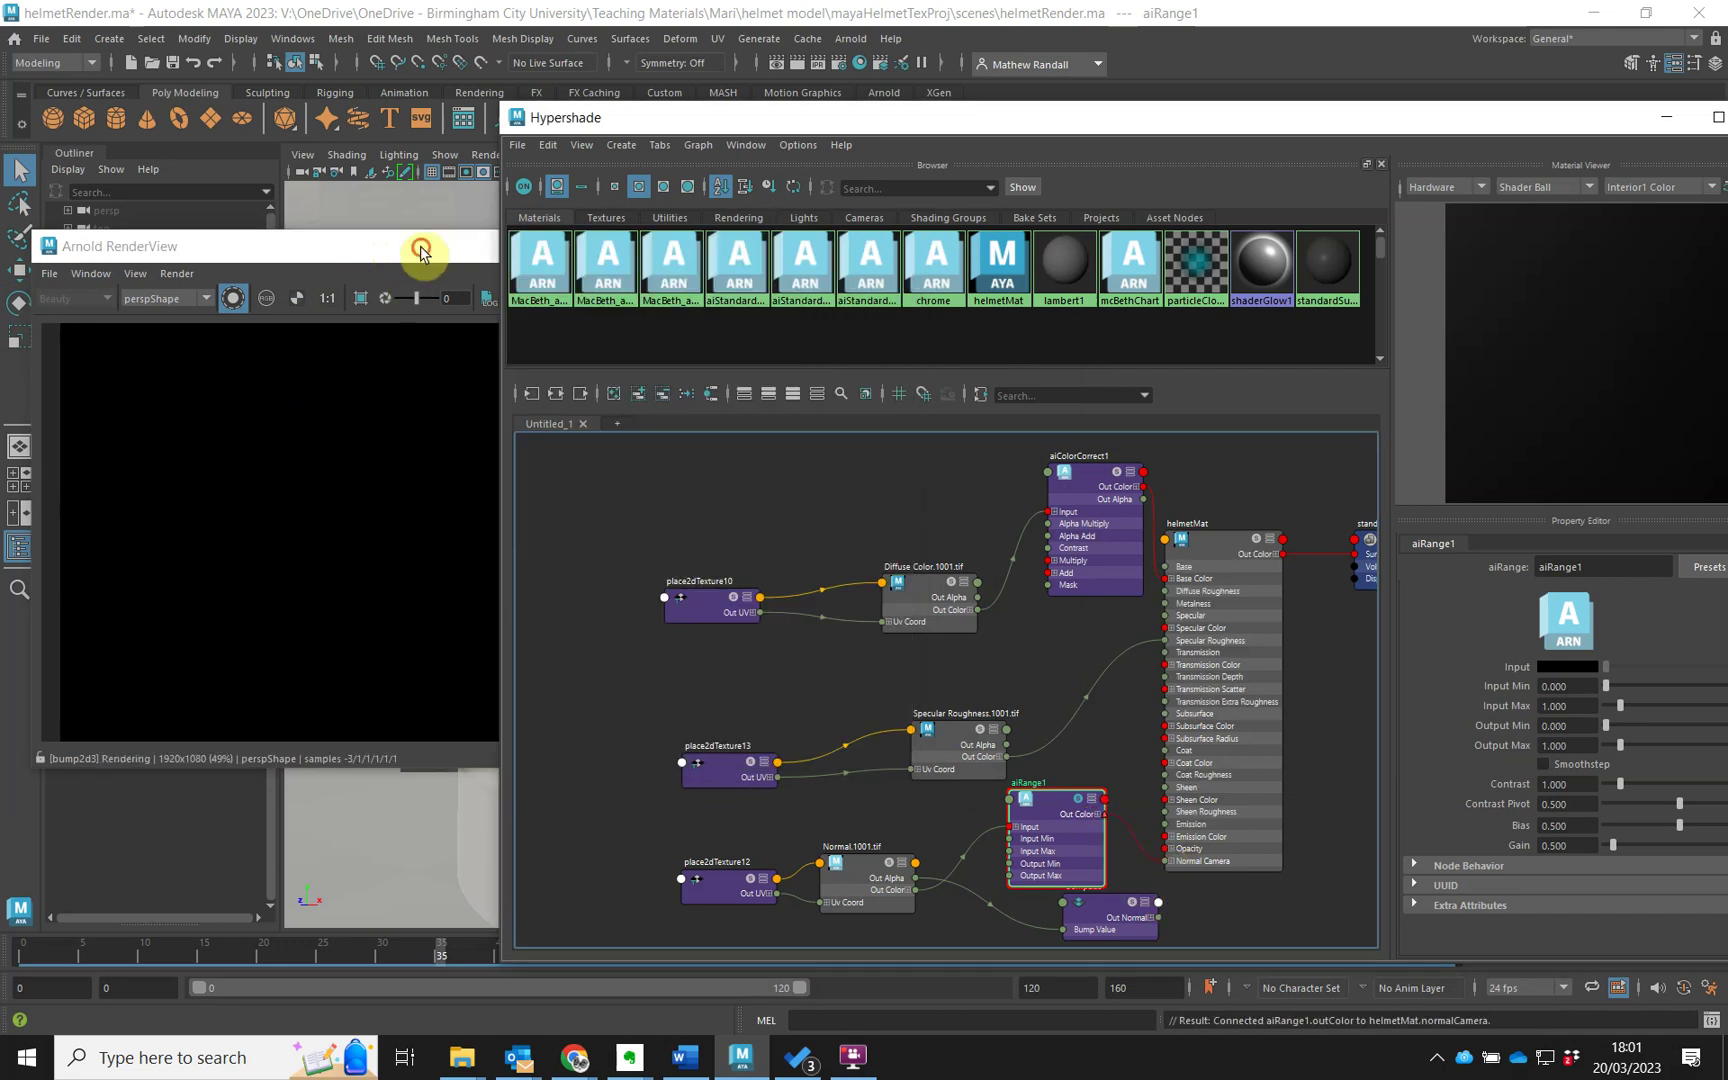
click(417, 252)
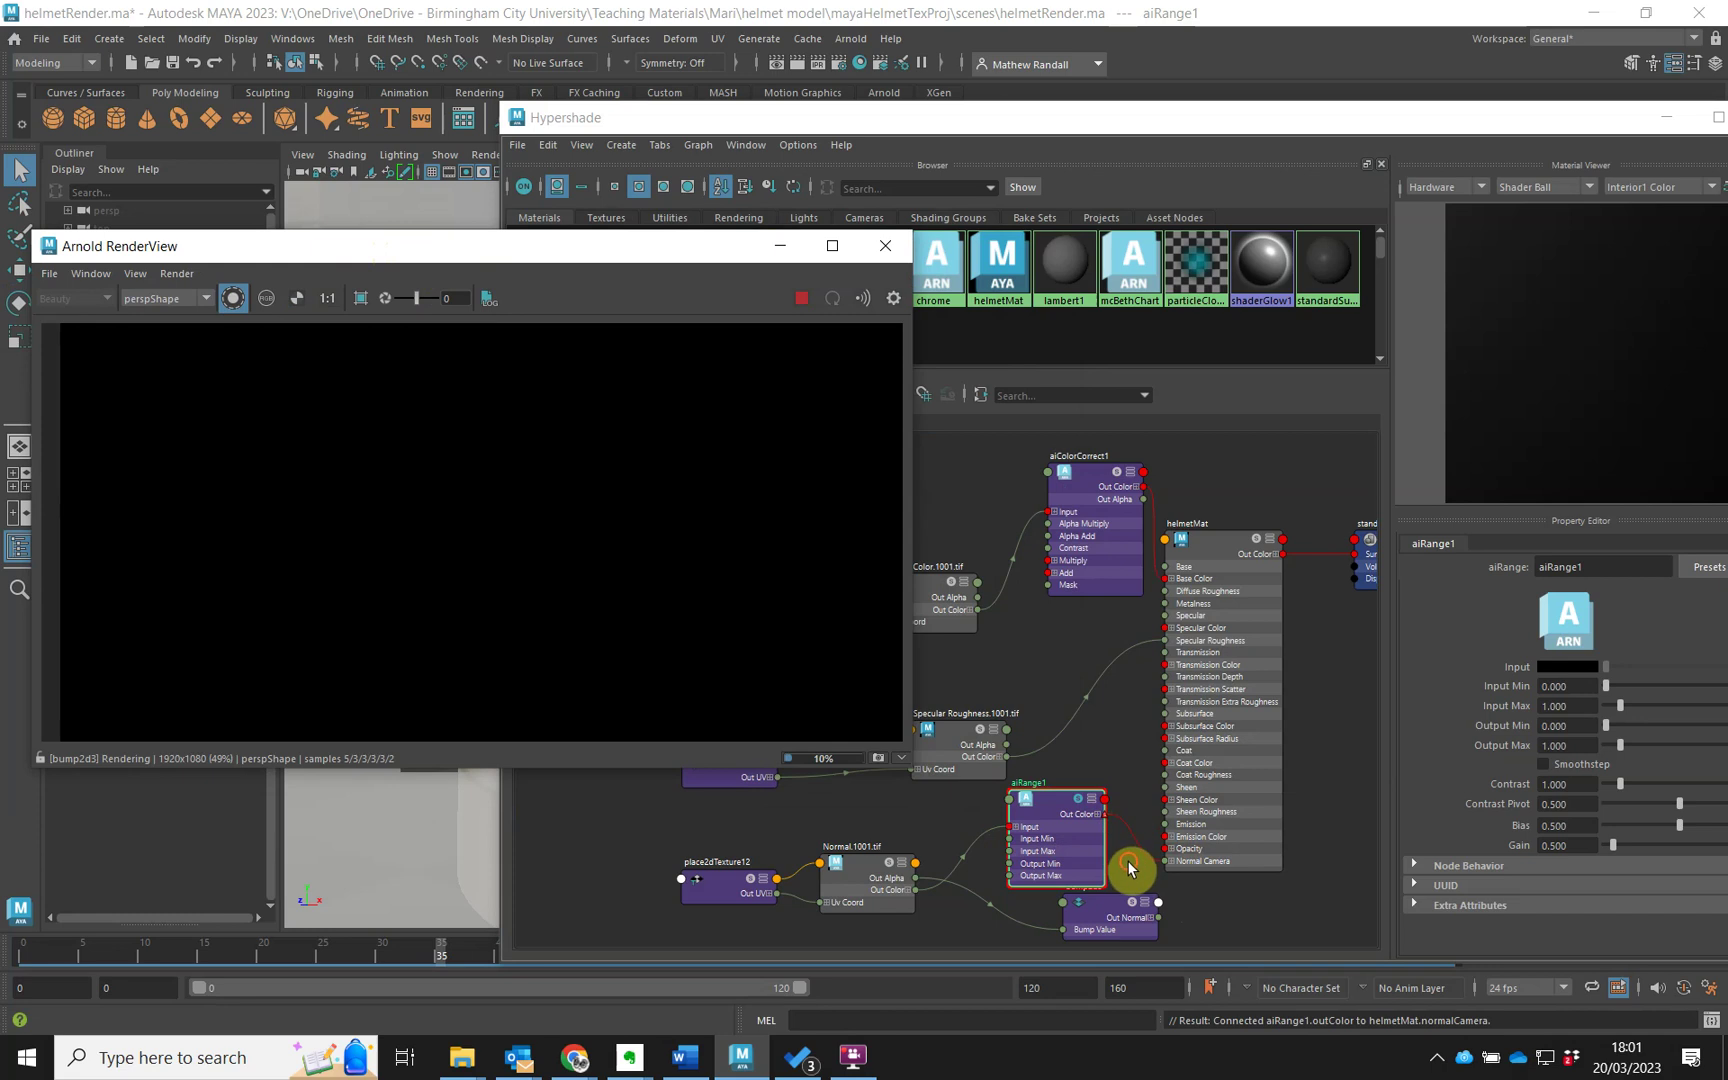
click(1118, 833)
drag(1084, 864, 1069, 800)
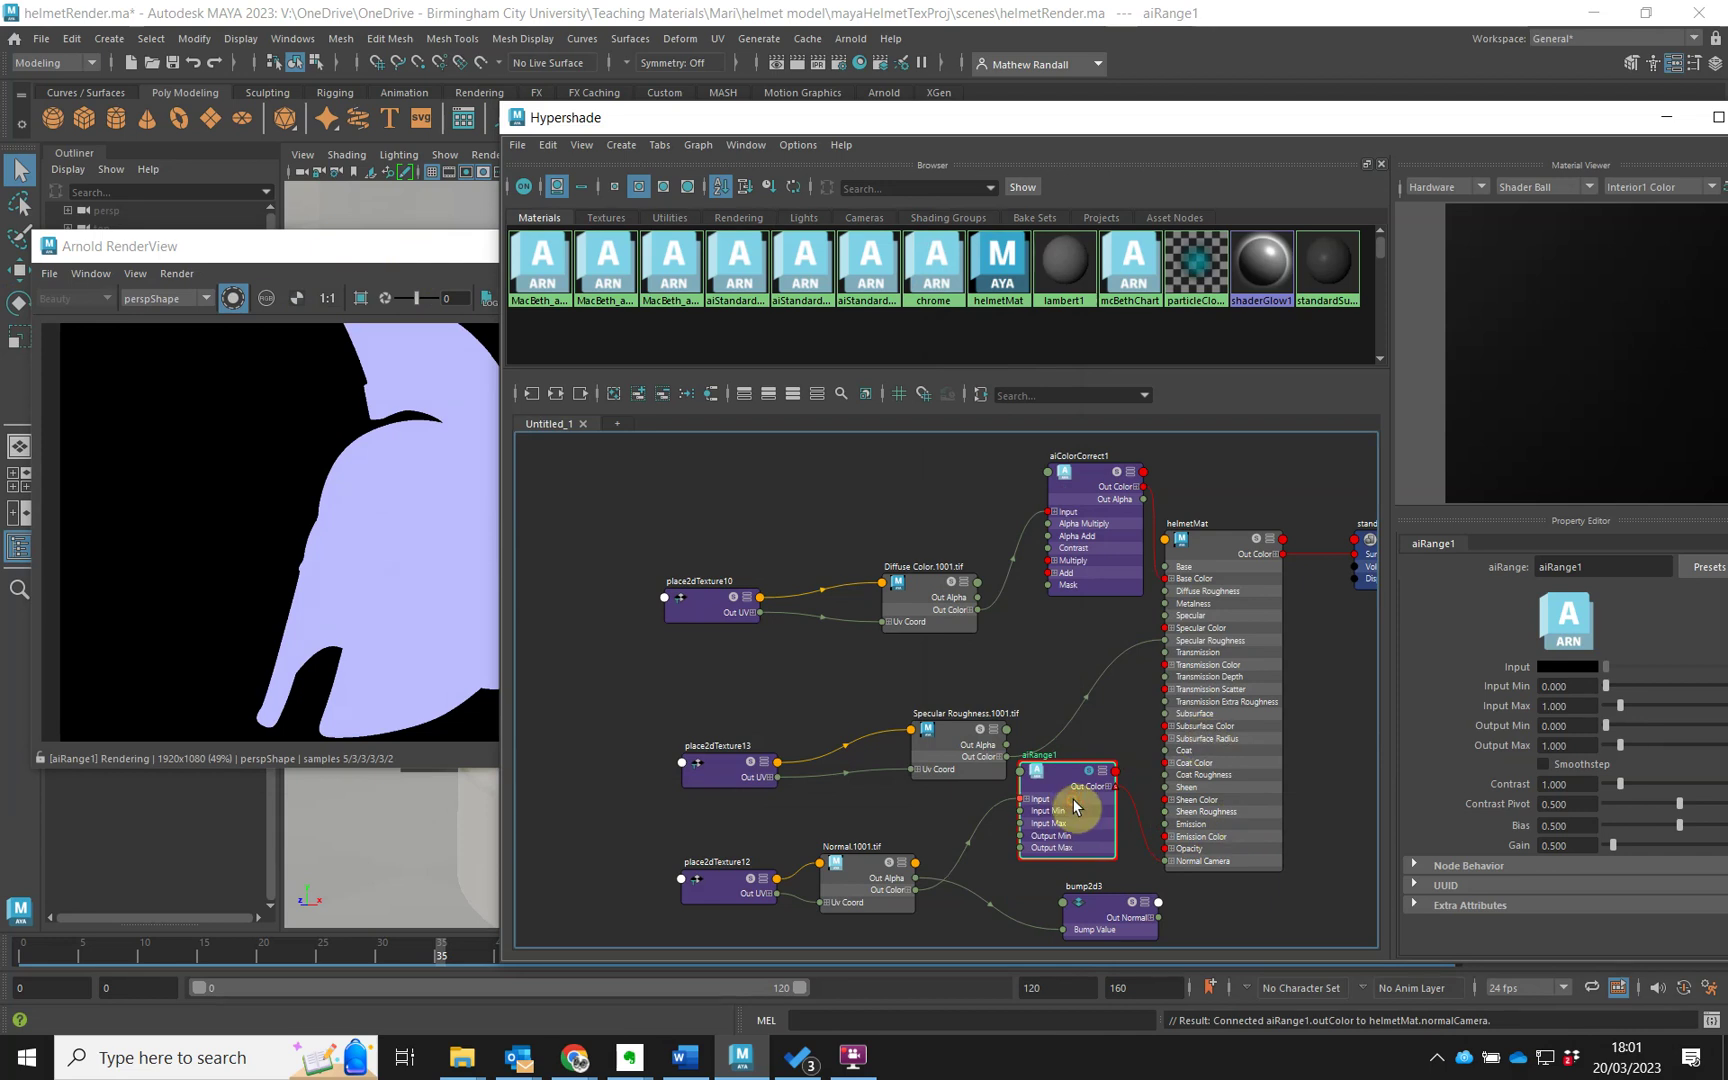
Raise the aiRange node's contrast to 8.282 and view the isolated normal map render.
drag(1624, 792, 1722, 795)
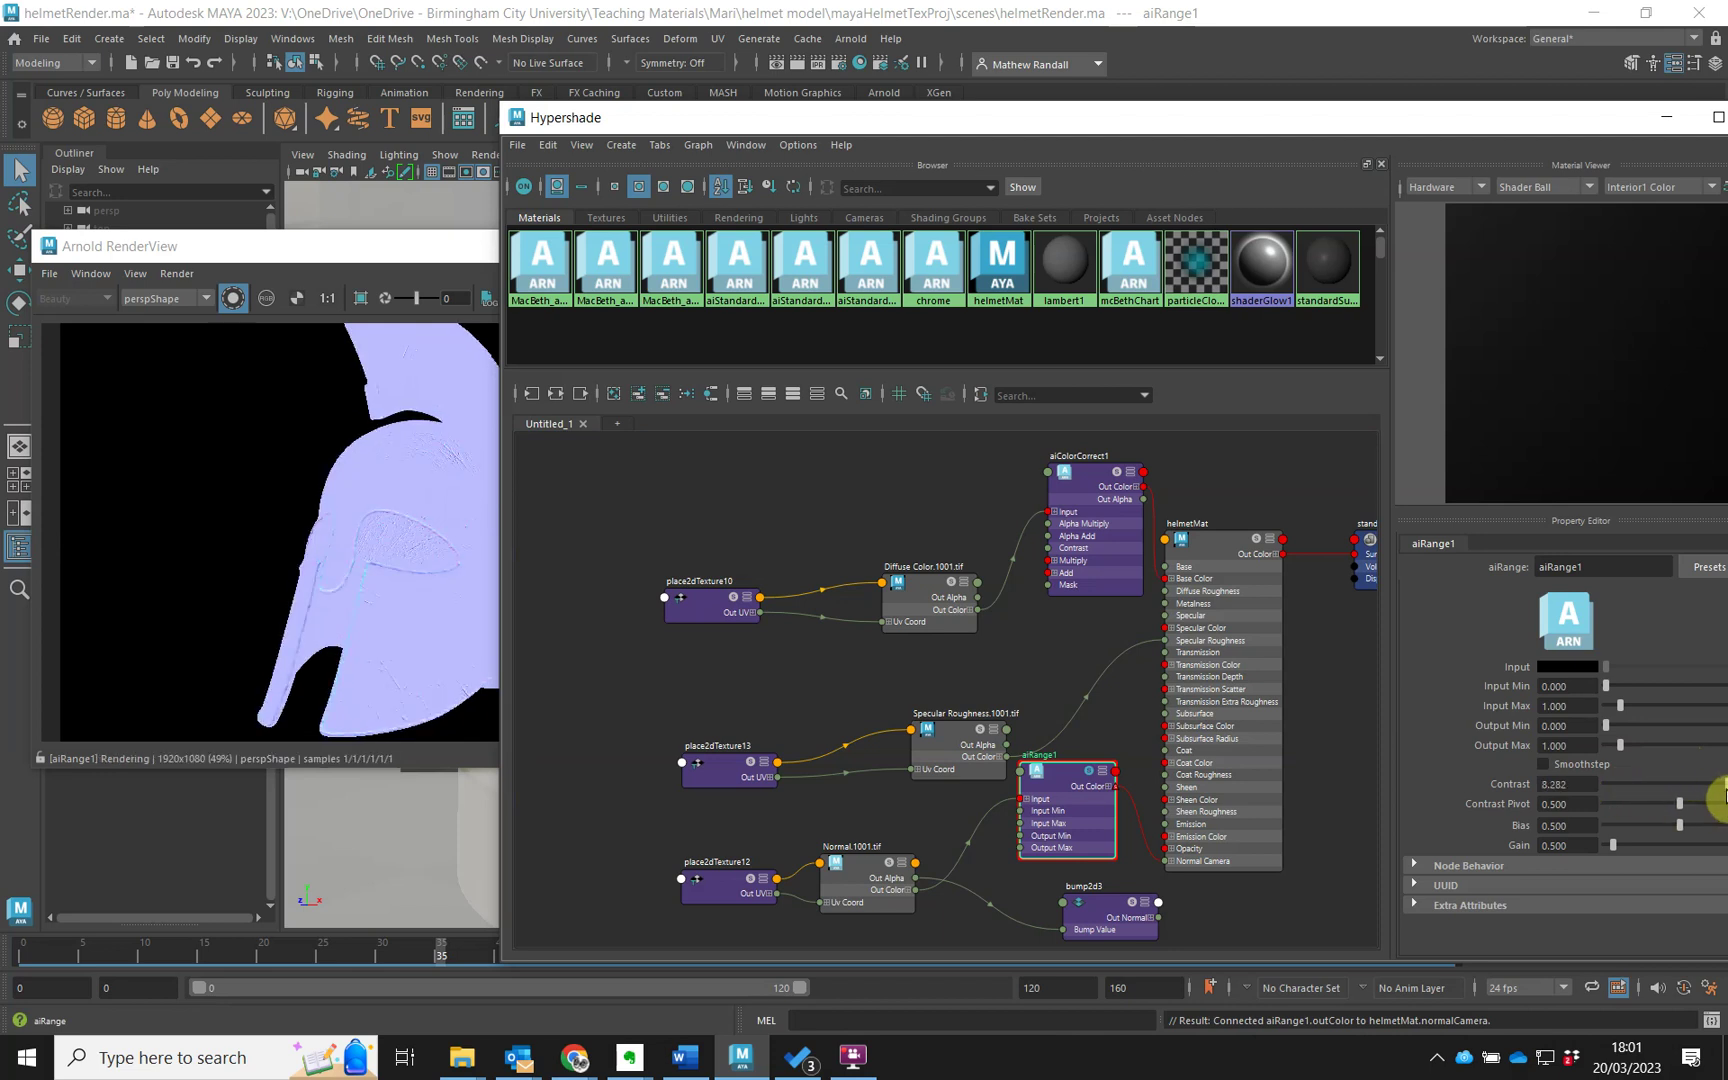
click(402, 256)
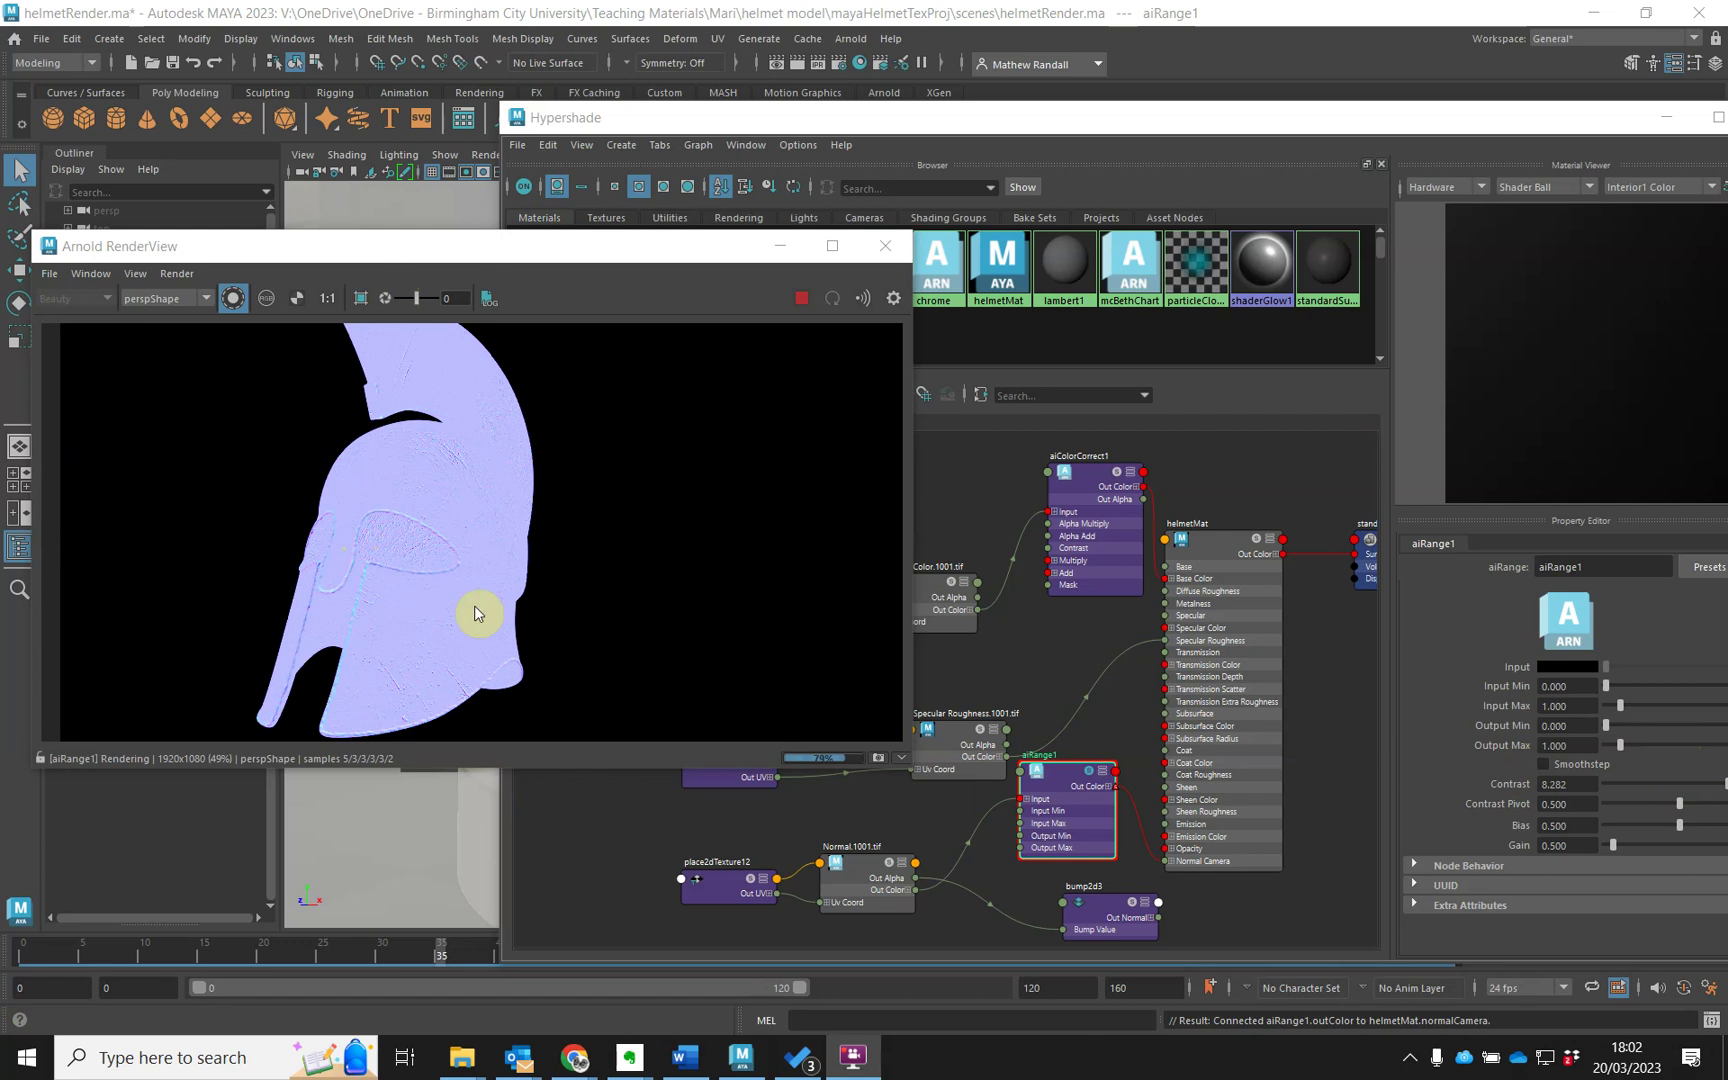
Connect bump2d3's Out Normal to helmetMat's Normal Camera, replacing the aiRange link, and render bump2d3 in isolation.
click(1107, 910)
drag(1115, 900, 1166, 861)
click(1094, 895)
mouse_move(1070, 785)
mouse_down()
mouse_move(1096, 778)
mouse_move(1084, 785)
mouse_up()
click(1068, 893)
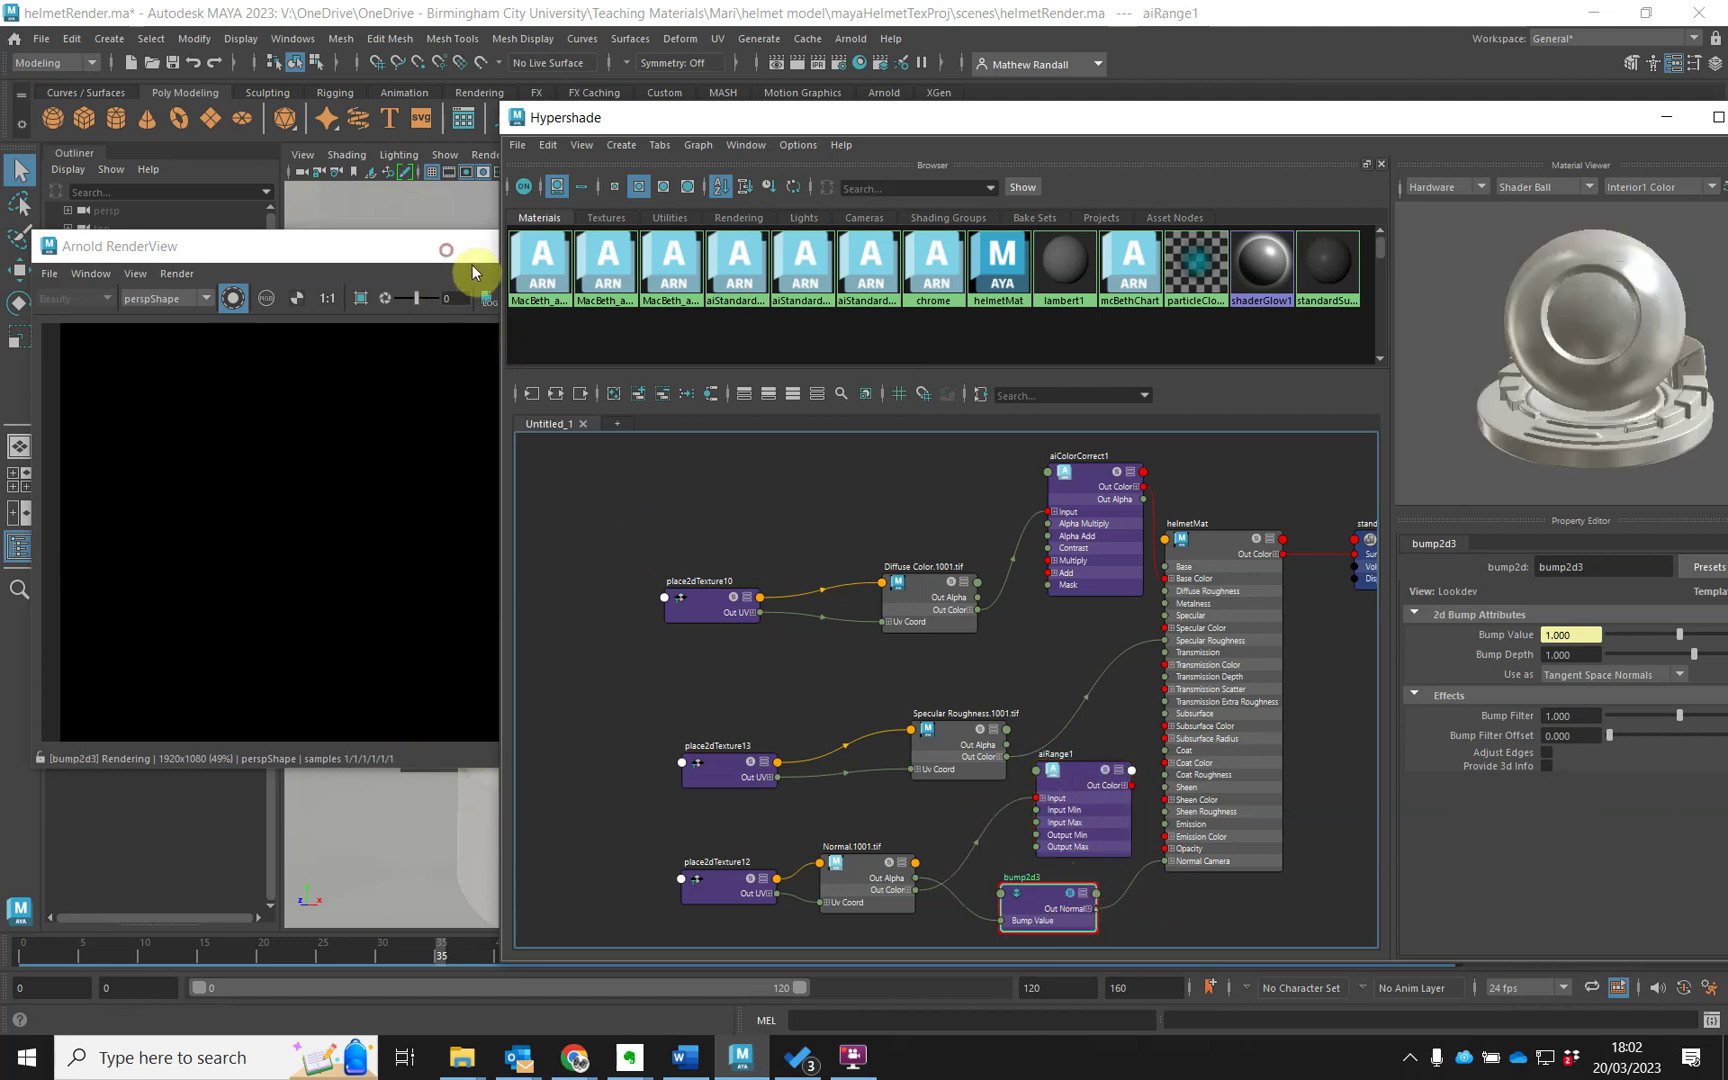
drag(445, 250, 472, 263)
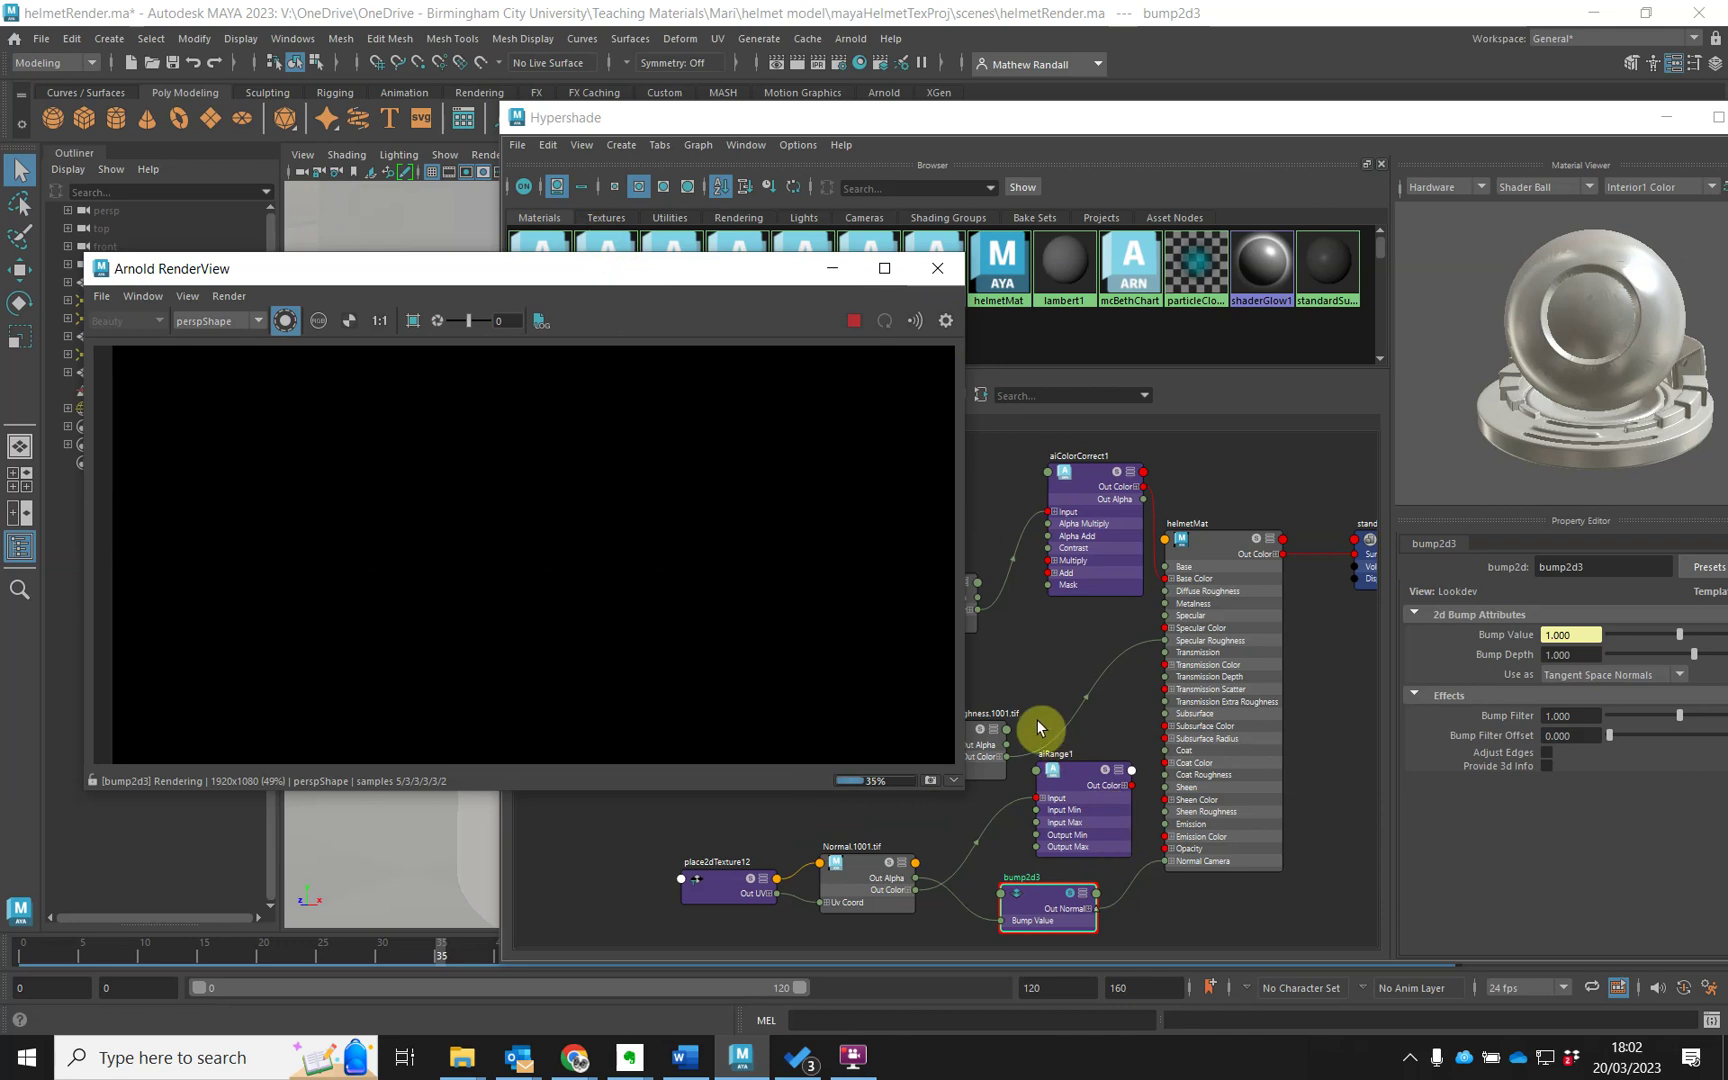
Compare isolated renders of Specular Roughness.1001.tif, bump2d3 and Normal.1001.tif, one after the other.
click(991, 734)
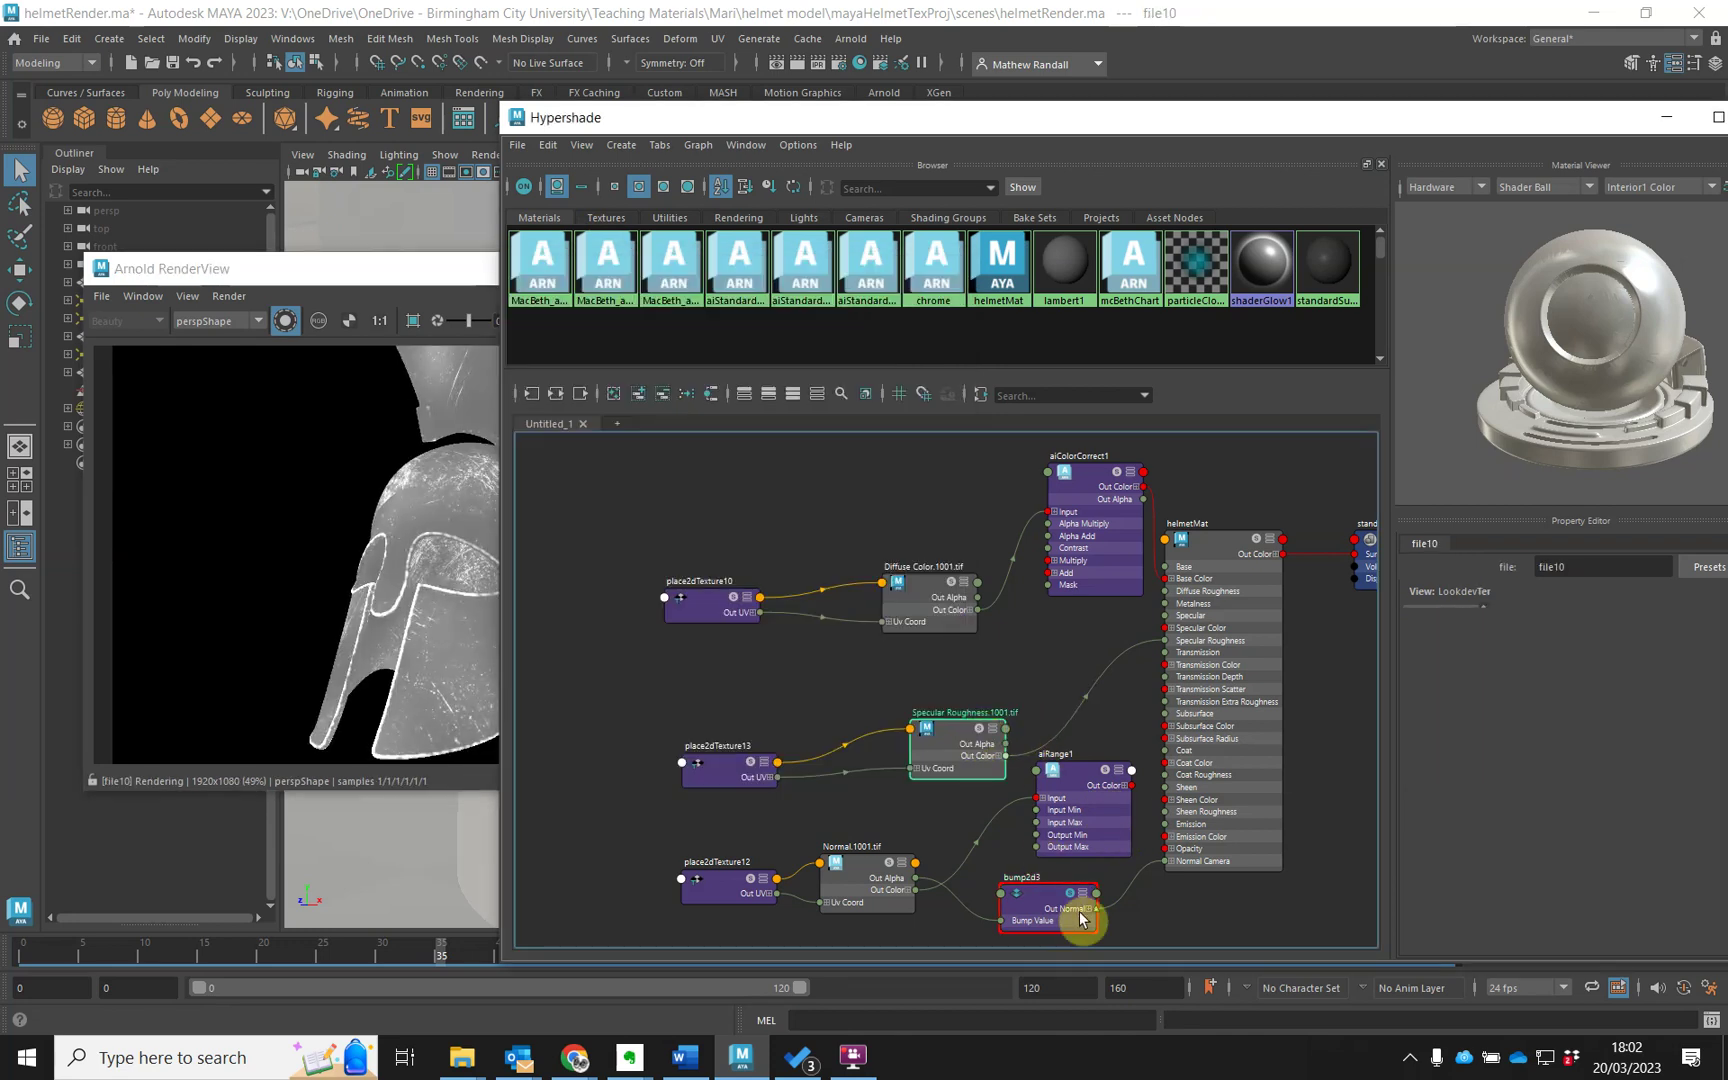
click(979, 735)
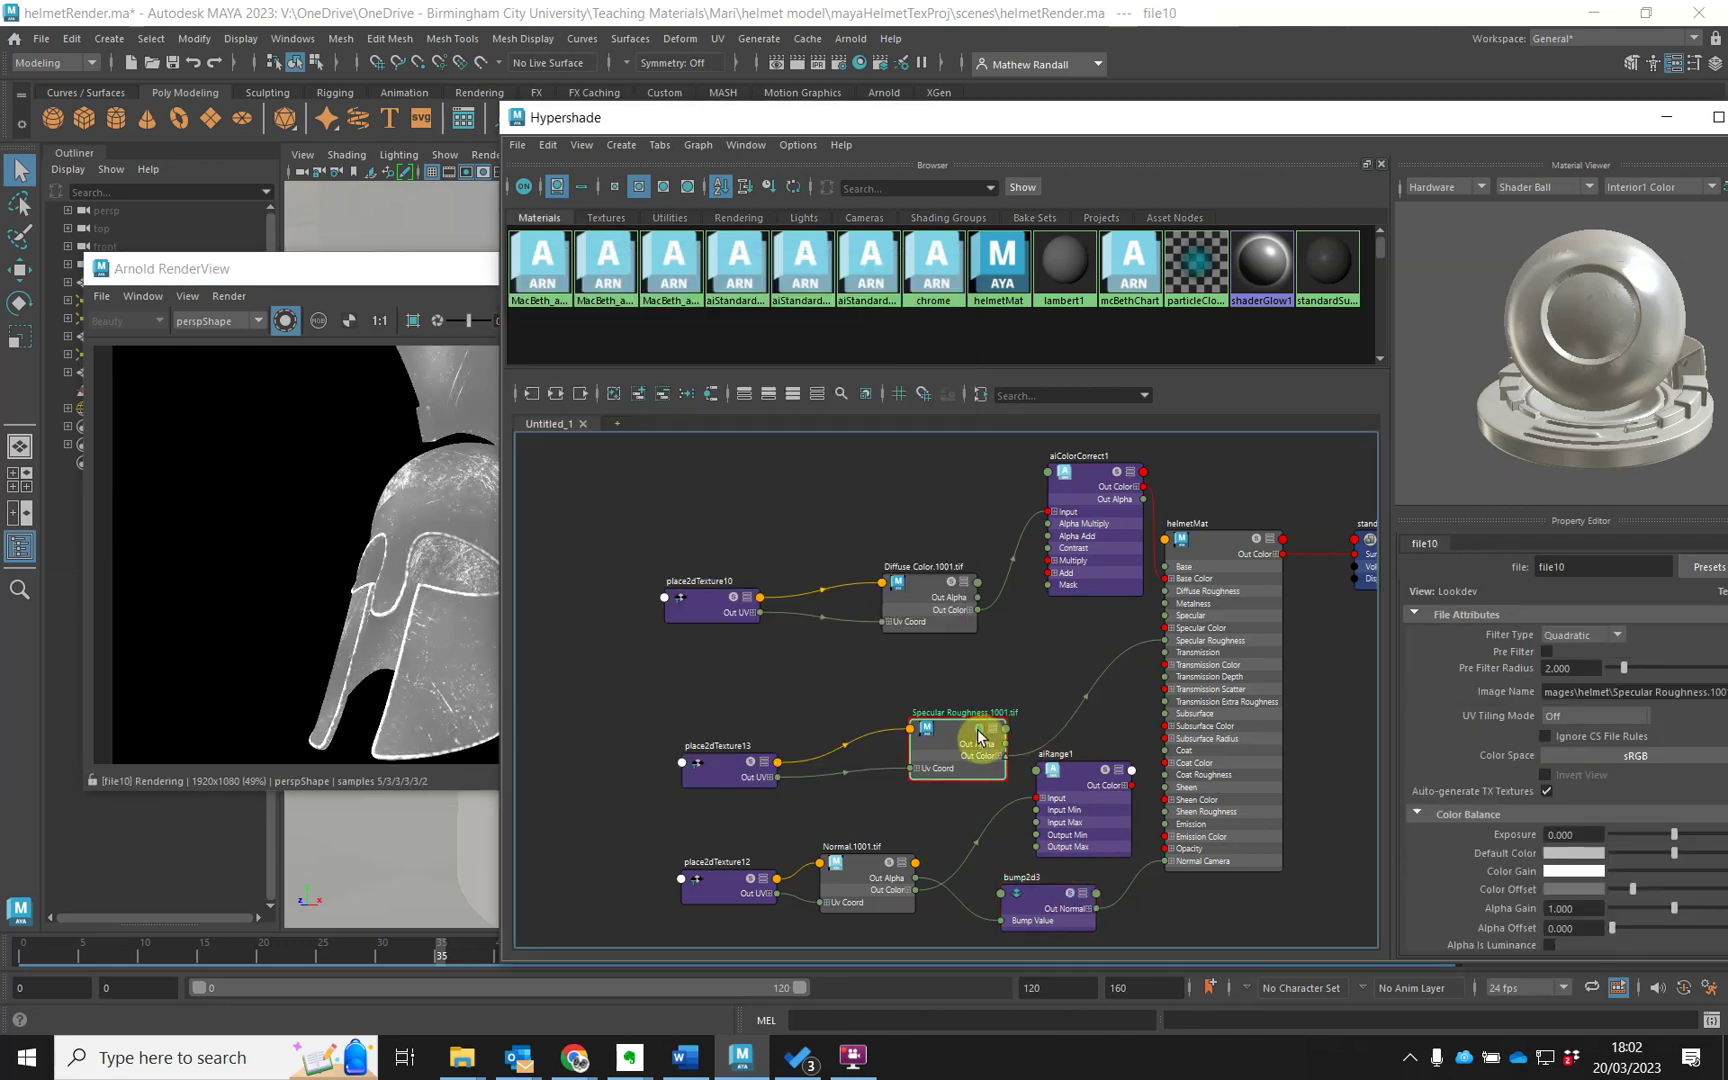
click(1070, 895)
drag(451, 275, 413, 362)
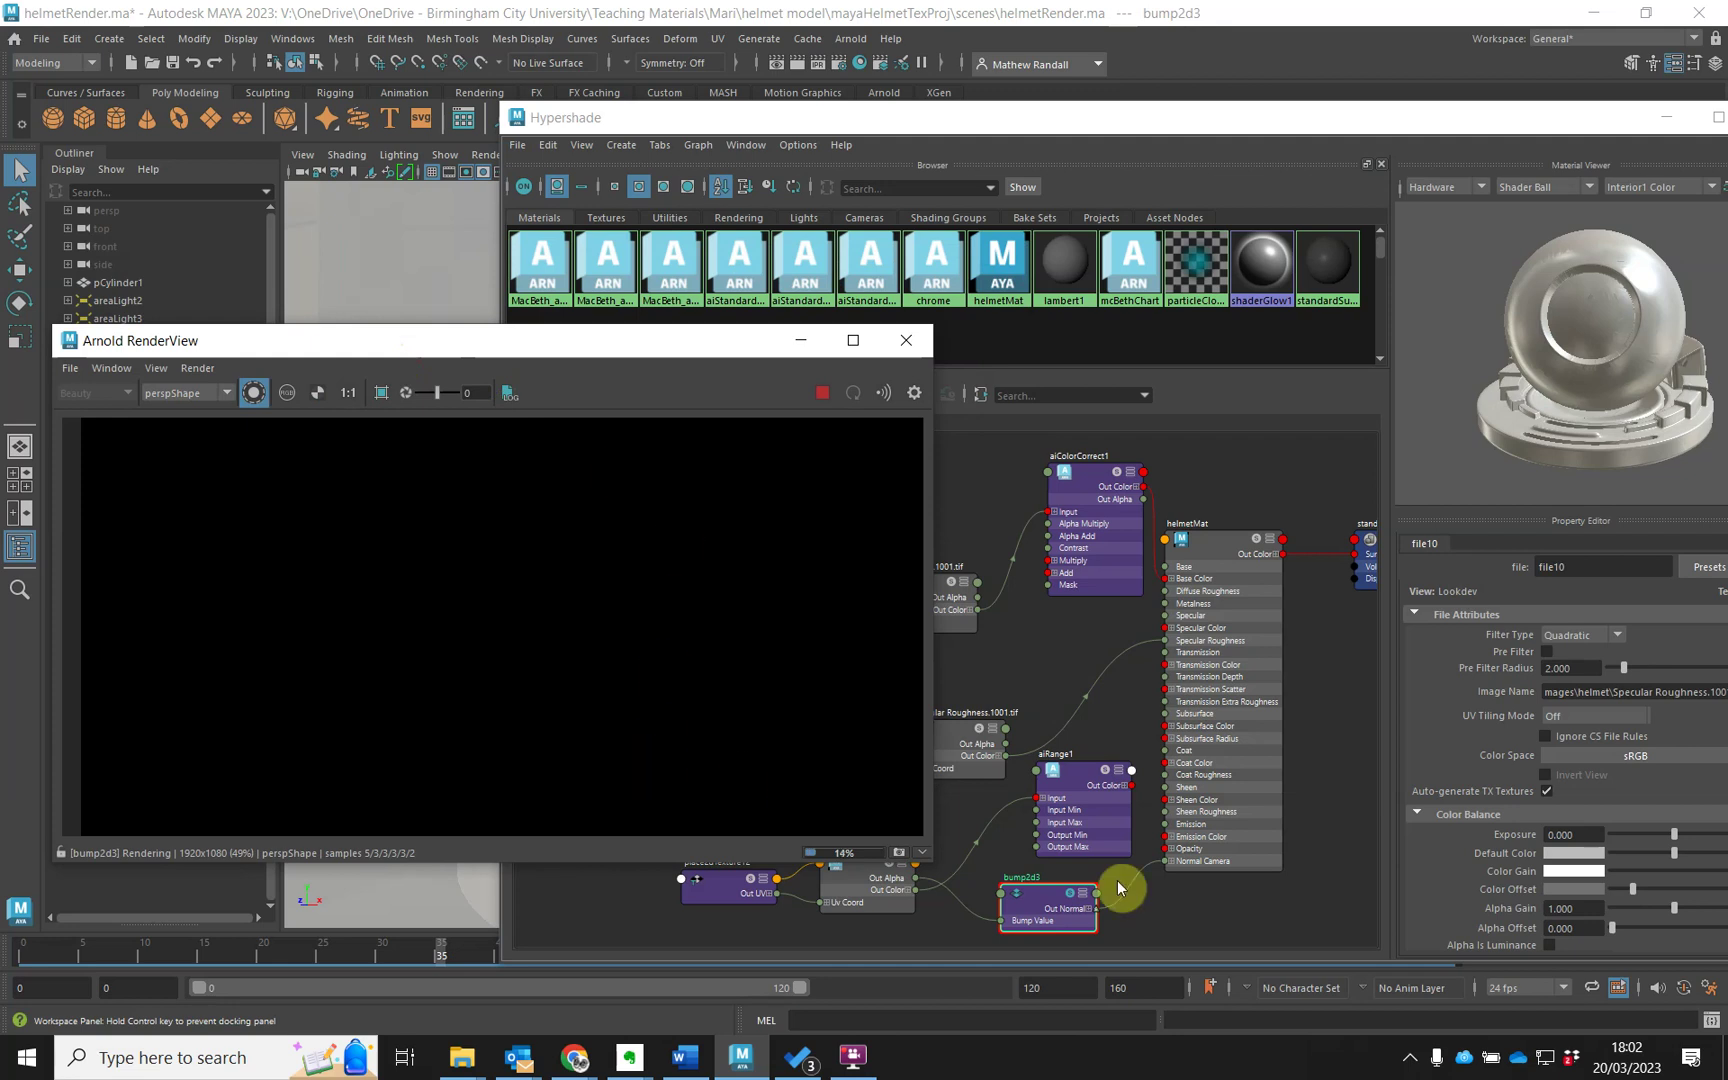
drag(778, 341, 798, 262)
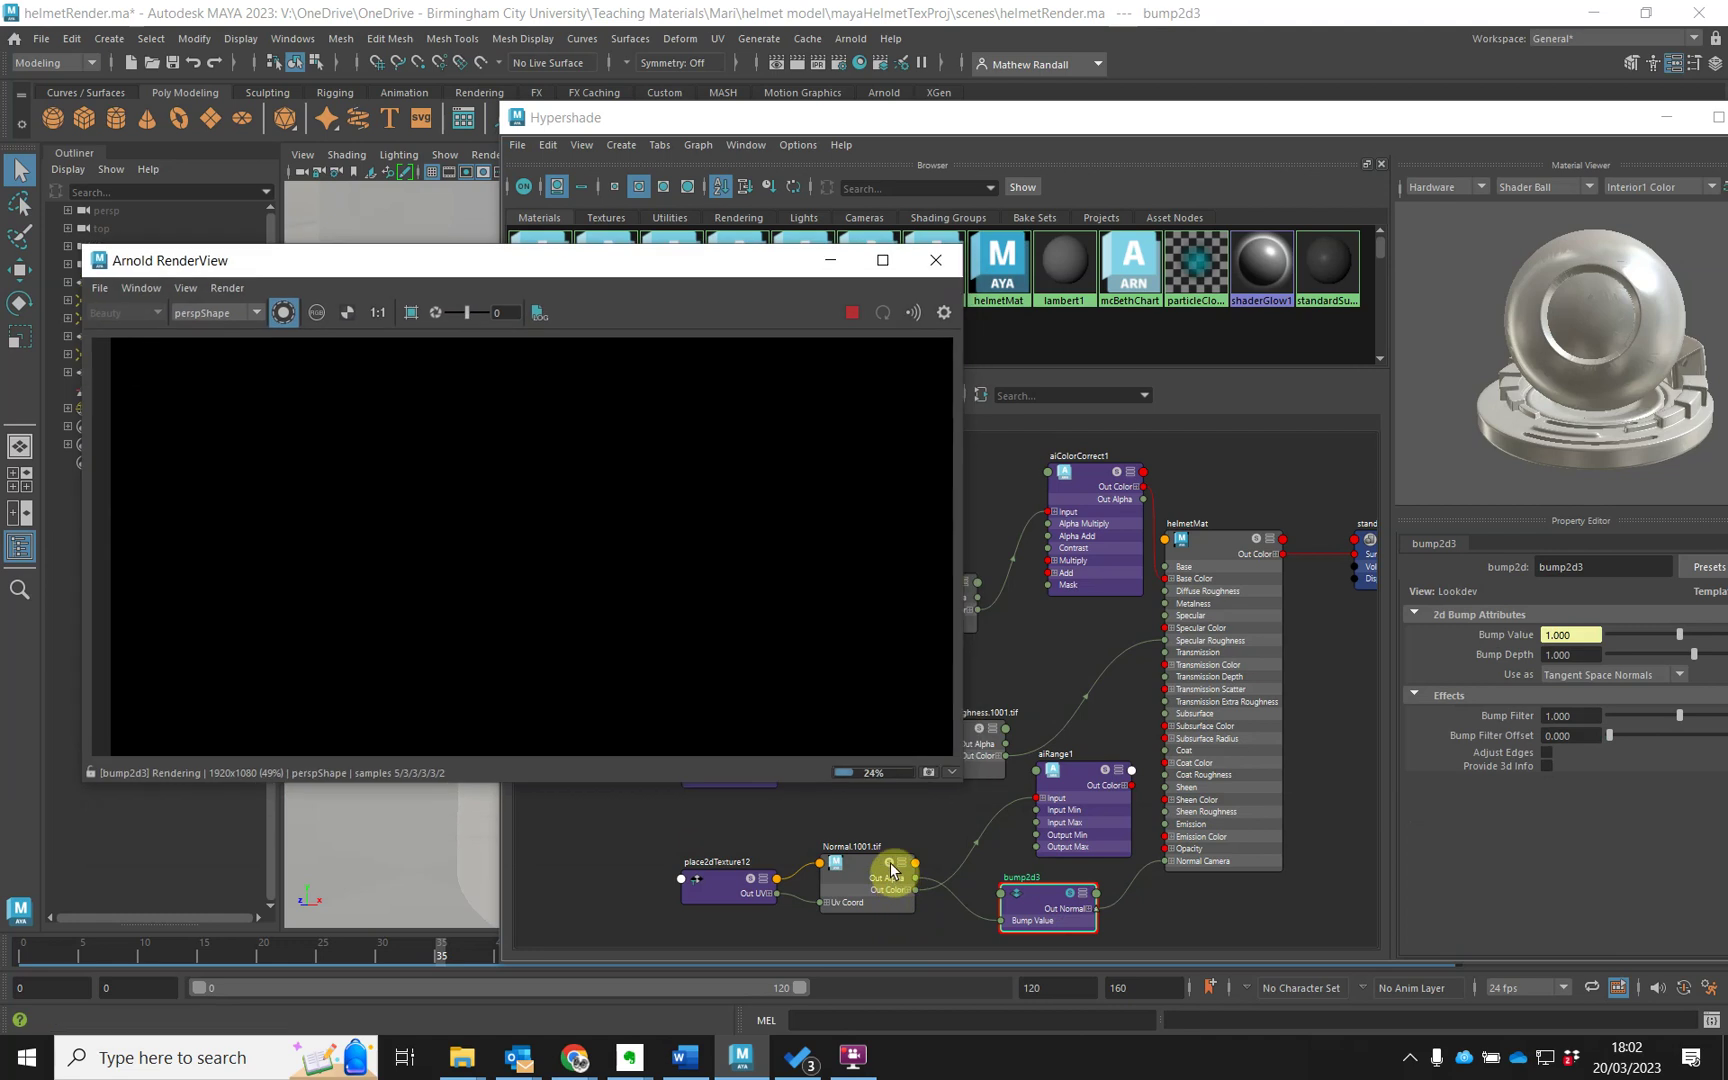
click(890, 872)
mouse_move(396, 278)
mouse_down()
mouse_move(375, 259)
mouse_move(408, 287)
mouse_up()
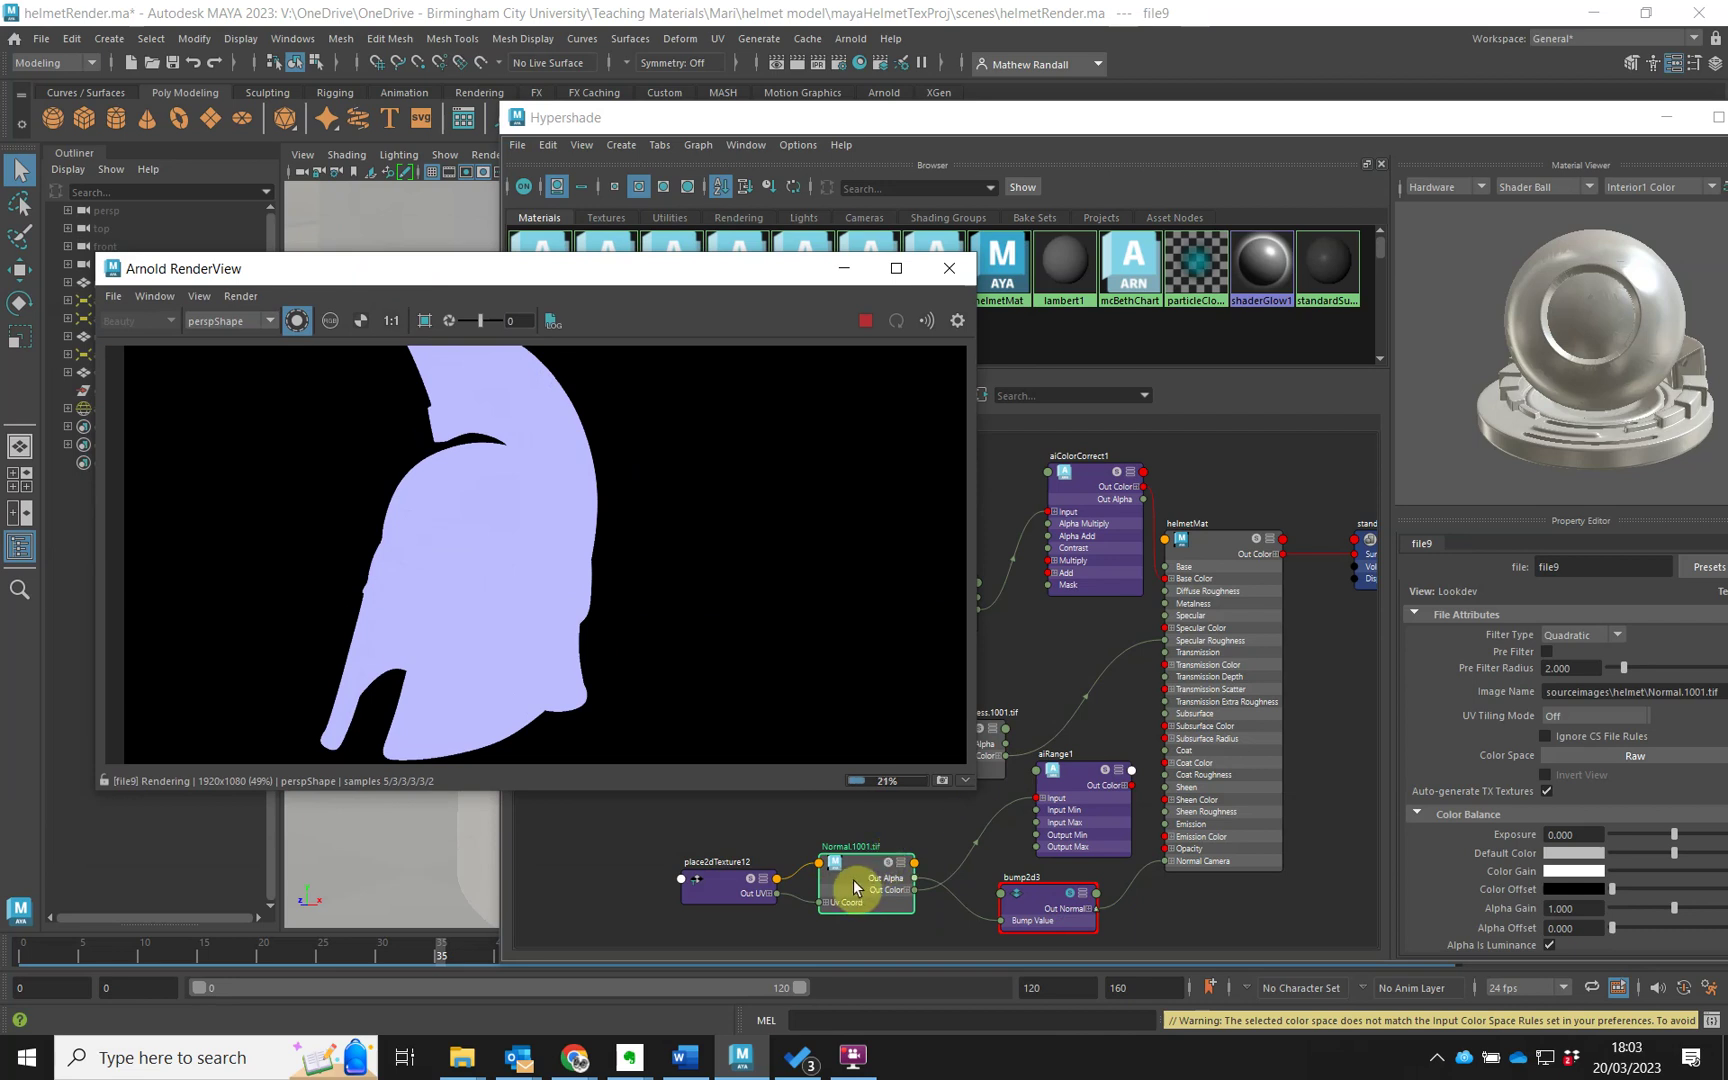
Return the Arnold render to the full beauty view and move the render and Hypershade windows clear of the viewport.
click(295, 321)
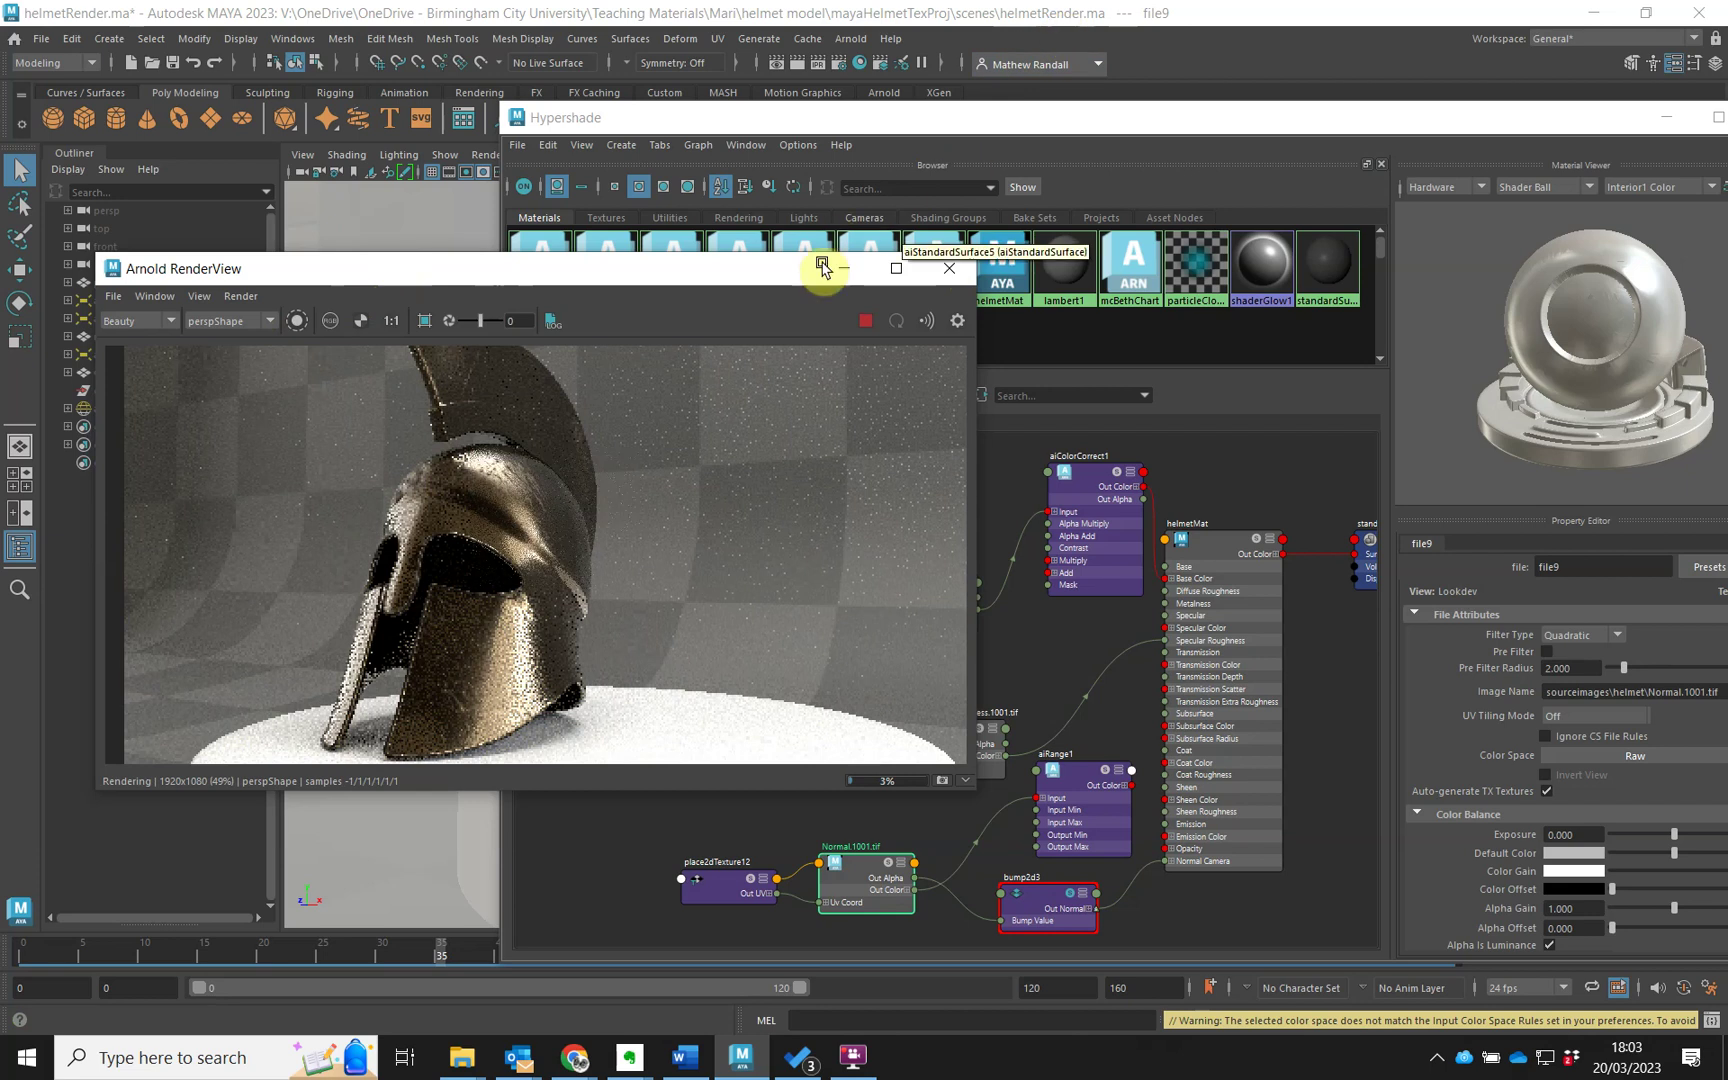
drag(775, 270, 663, 712)
drag(917, 117, 1041, 146)
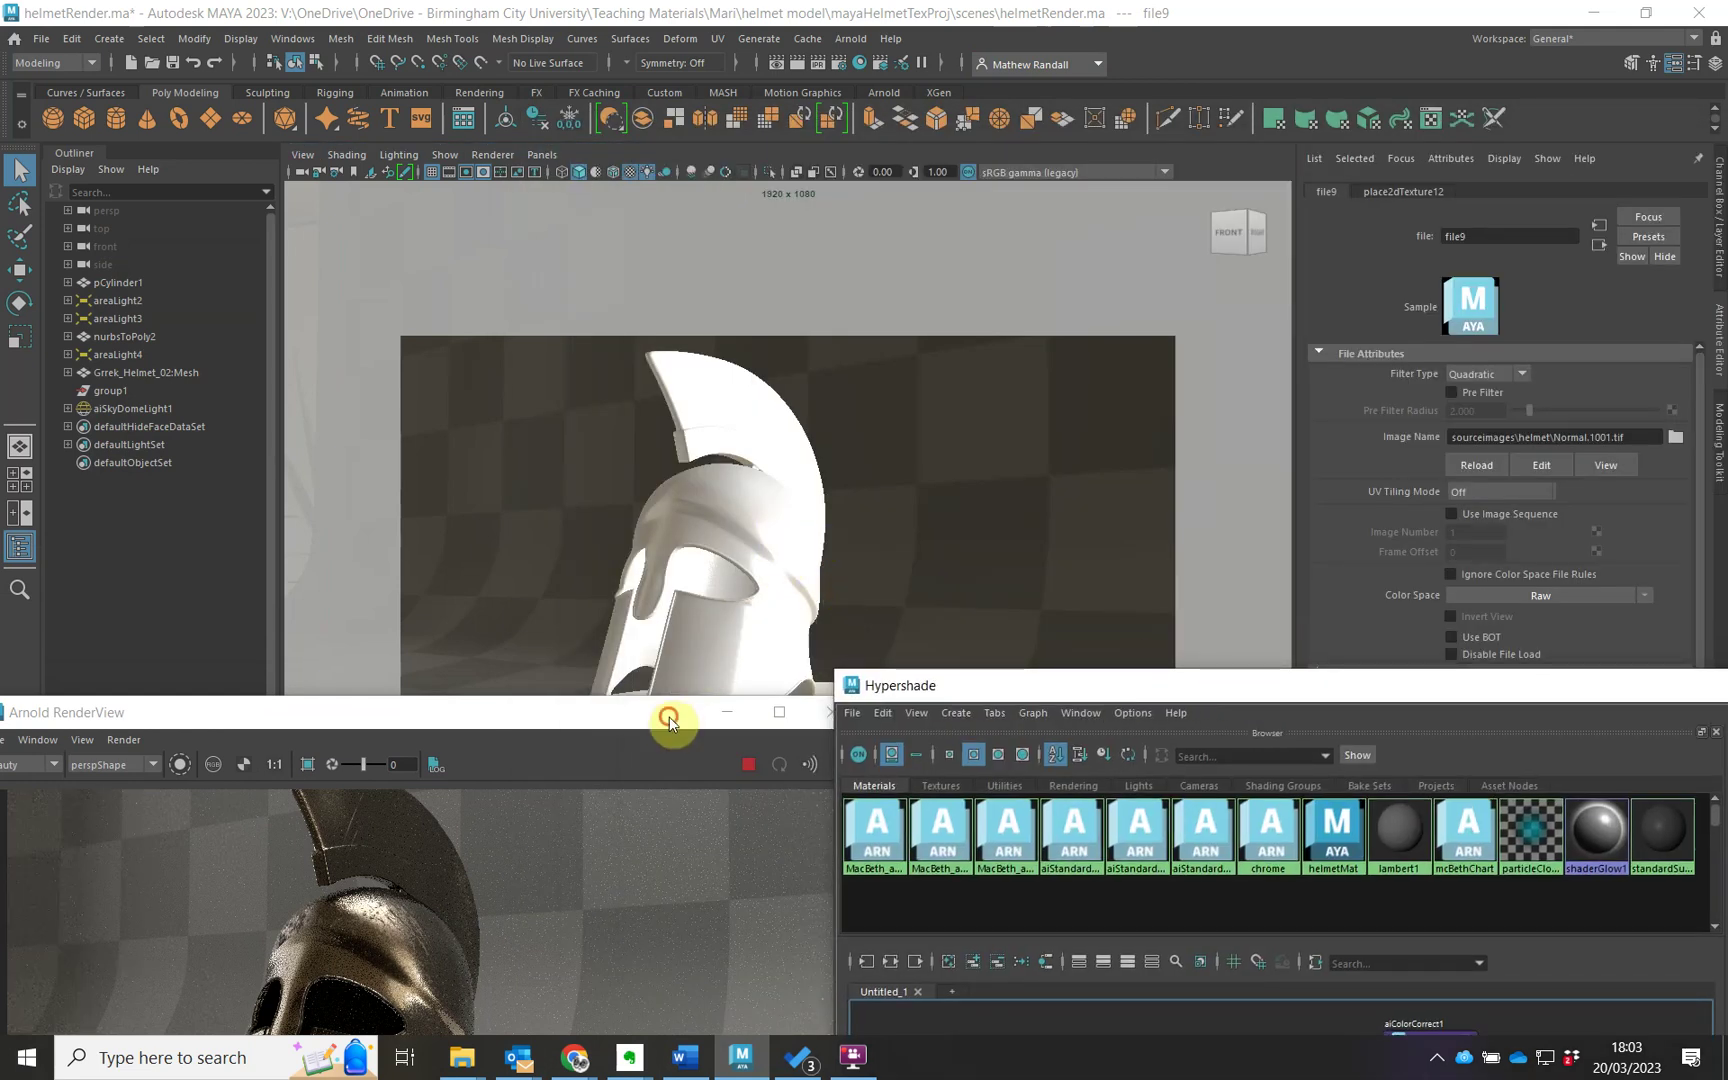
drag(669, 718, 135, 704)
Scrub through the animation timeline and stop at frame 43.
click(444, 965)
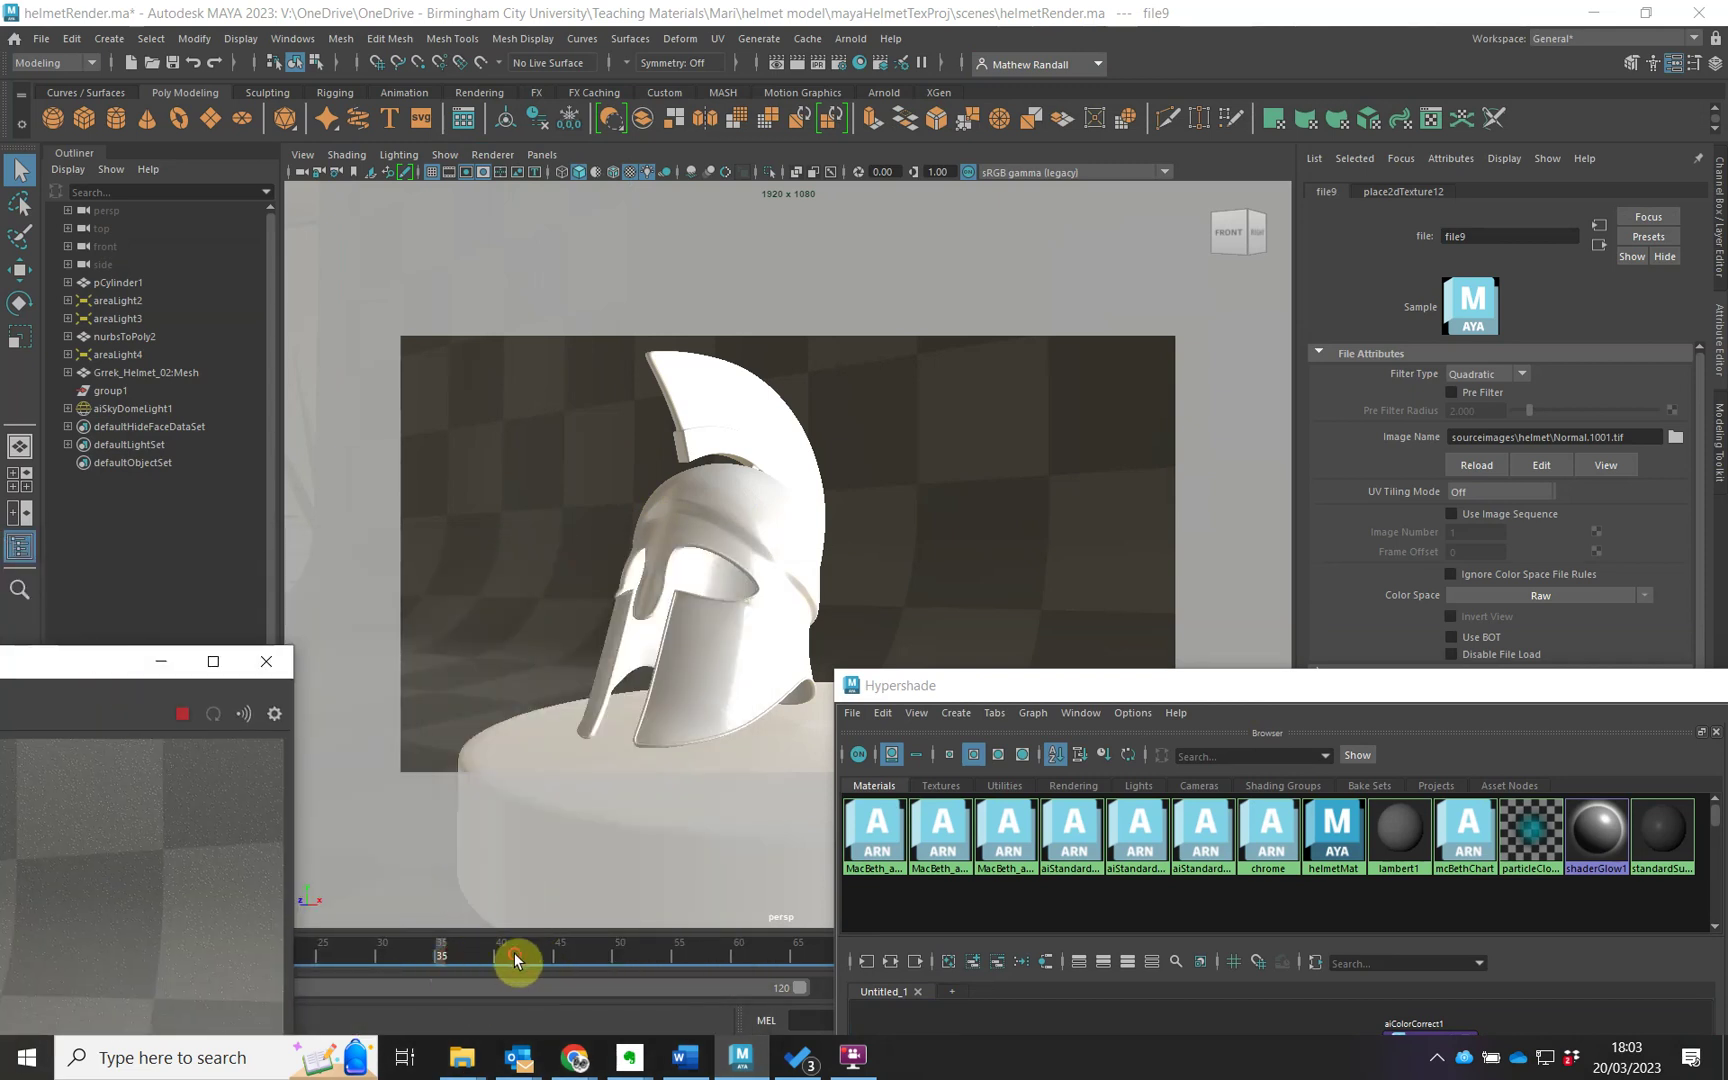
drag(436, 962, 680, 955)
drag(1010, 698, 1304, 787)
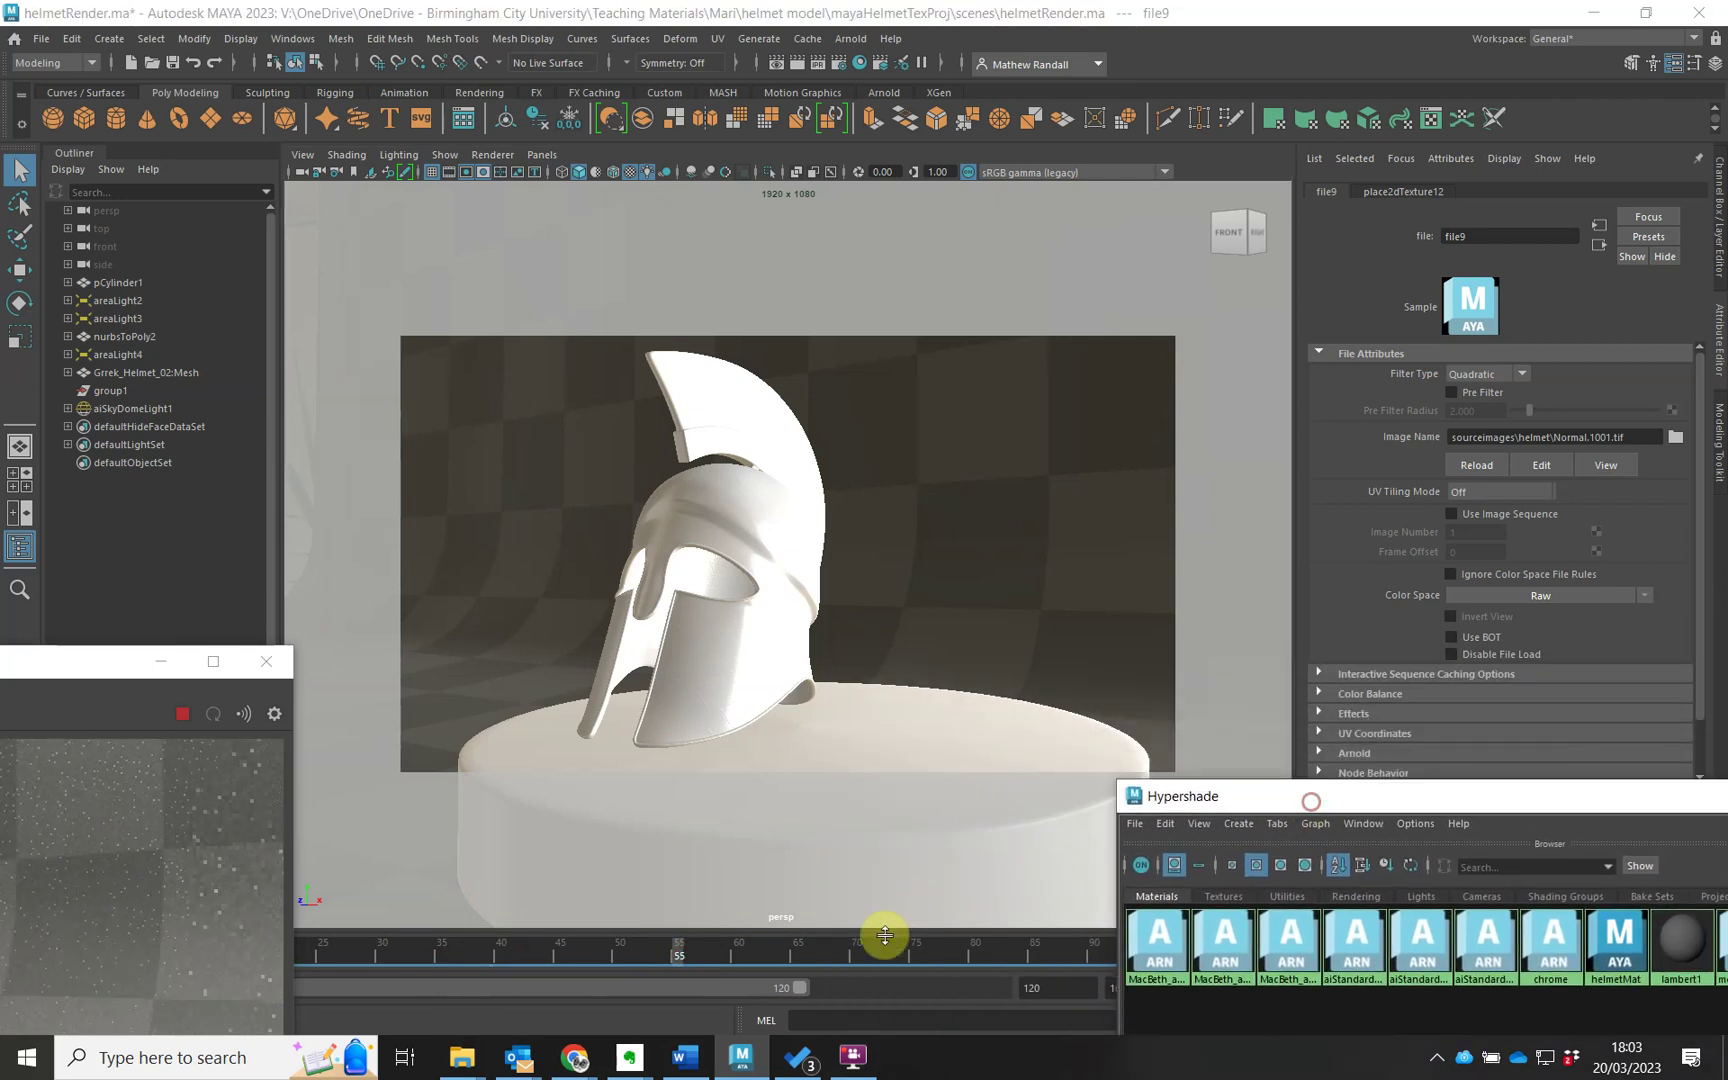
mouse_move(675, 958)
mouse_down()
mouse_move(444, 960)
mouse_move(829, 972)
mouse_move(726, 960)
mouse_up()
mouse_move(566, 967)
mouse_down()
mouse_move(1003, 972)
mouse_move(964, 991)
mouse_move(598, 981)
mouse_up()
drag(705, 1013, 536, 987)
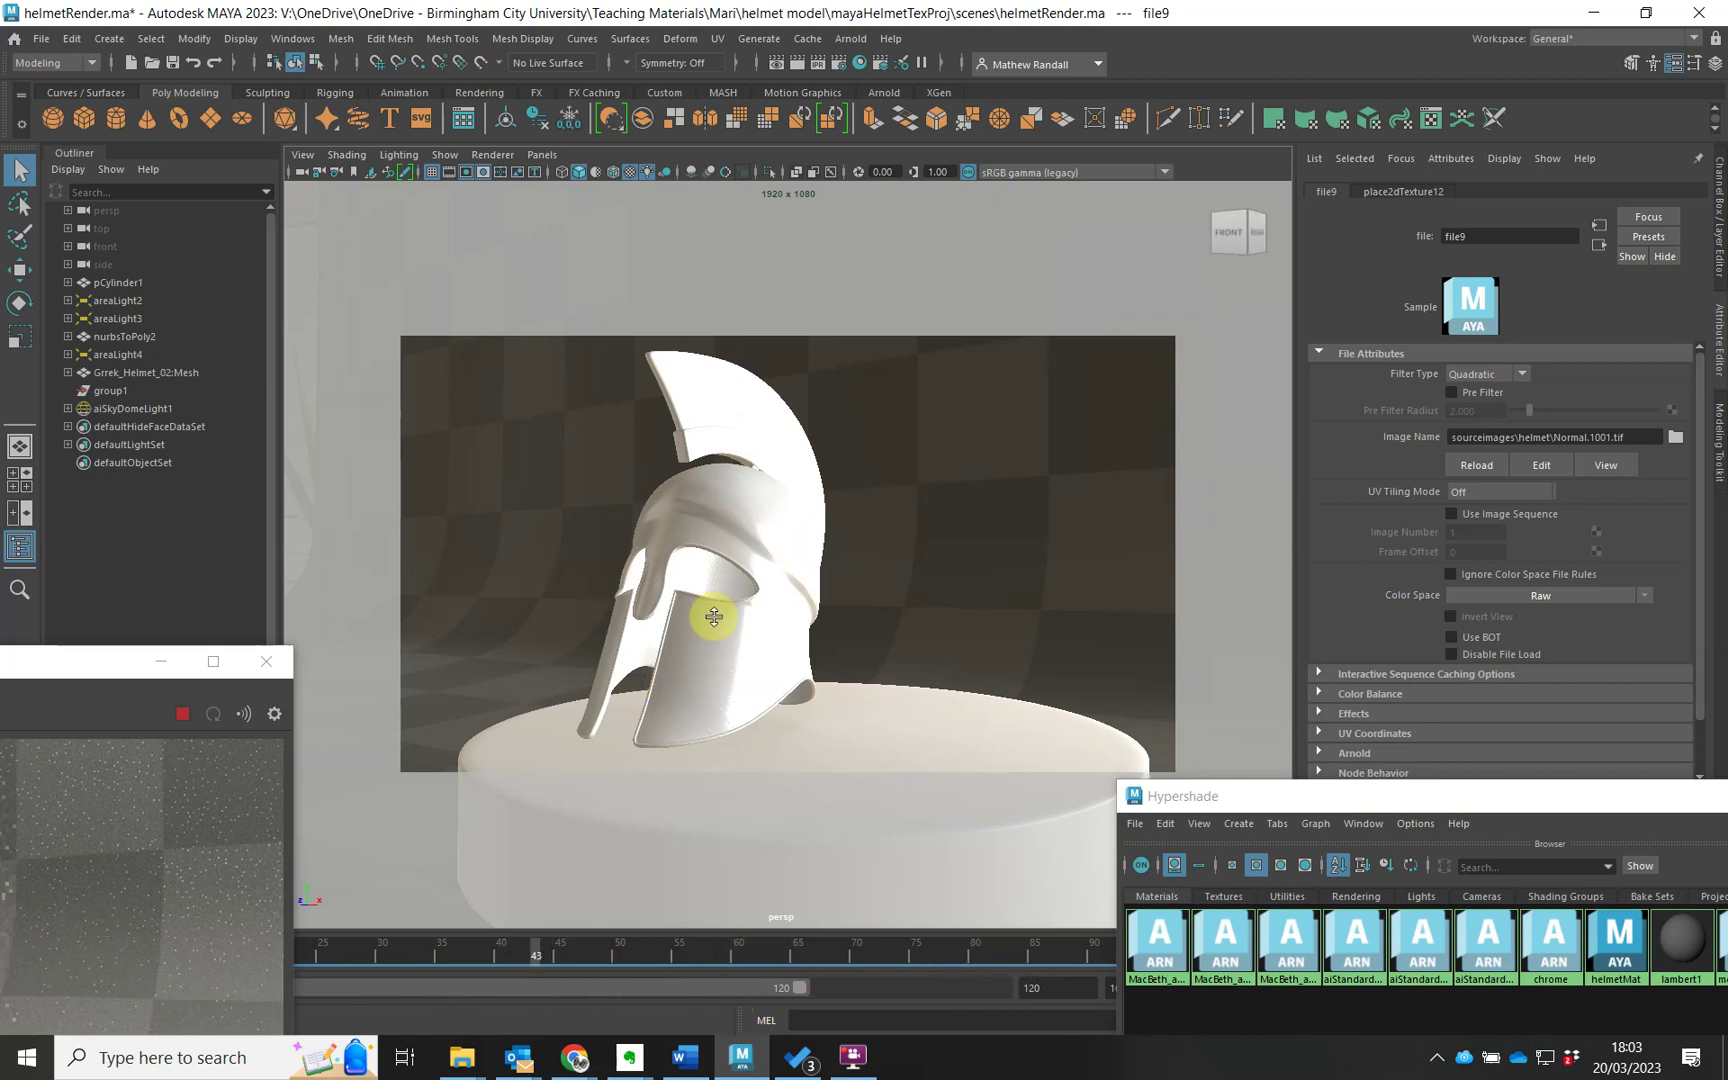
Review the beauty render and the helmet shading network, minimise the Hypershade and close the Arnold RenderView.
click(108, 672)
drag(108, 670, 905, 274)
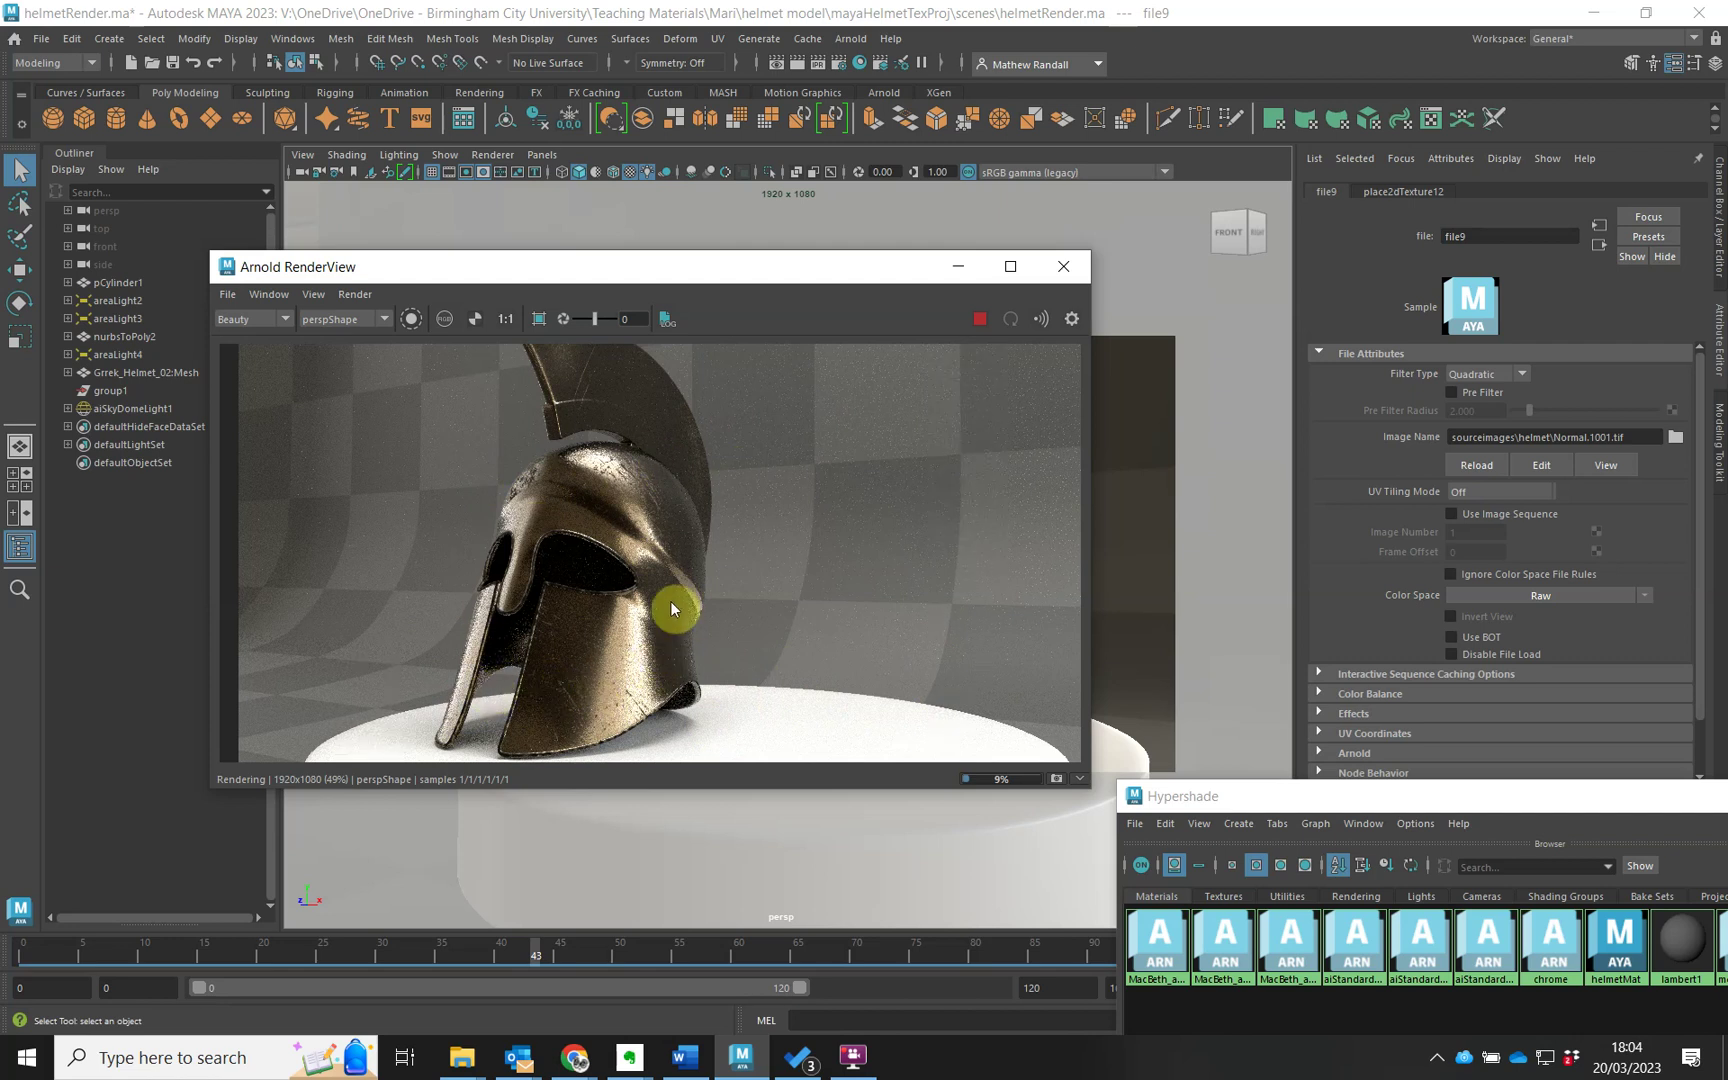
drag(1338, 797, 559, 170)
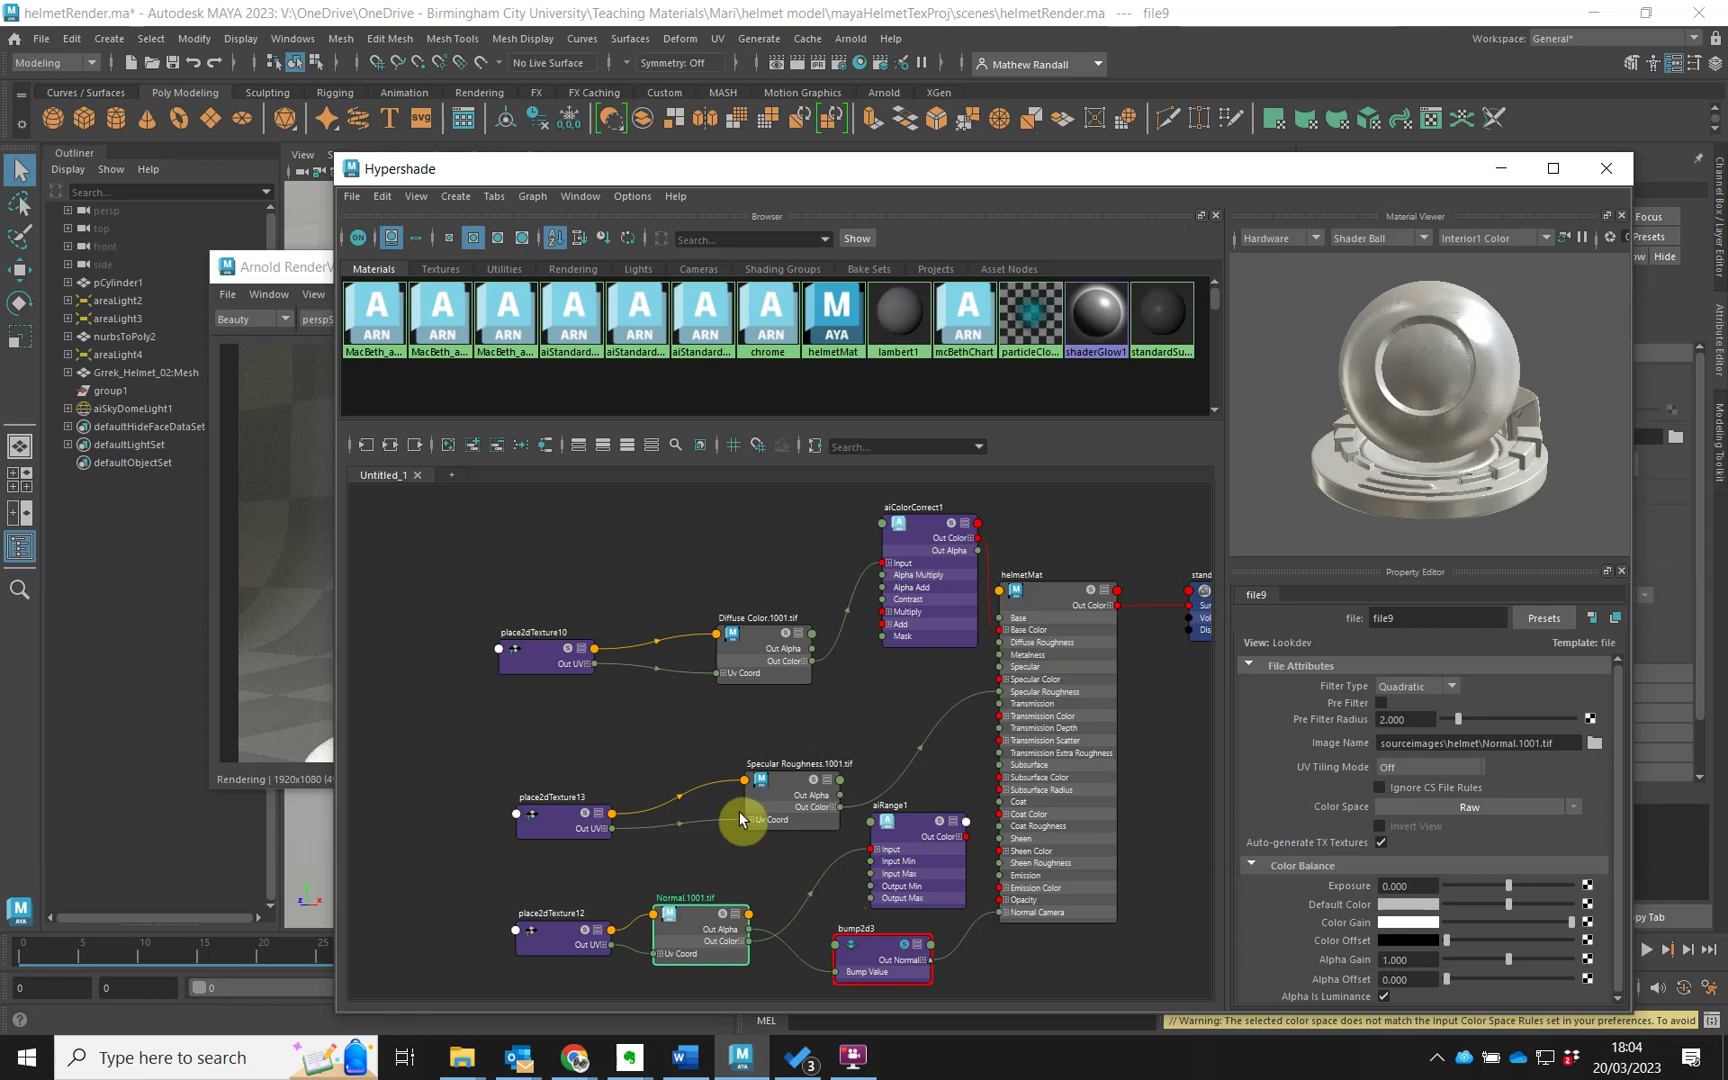
click(1500, 168)
drag(835, 268, 795, 299)
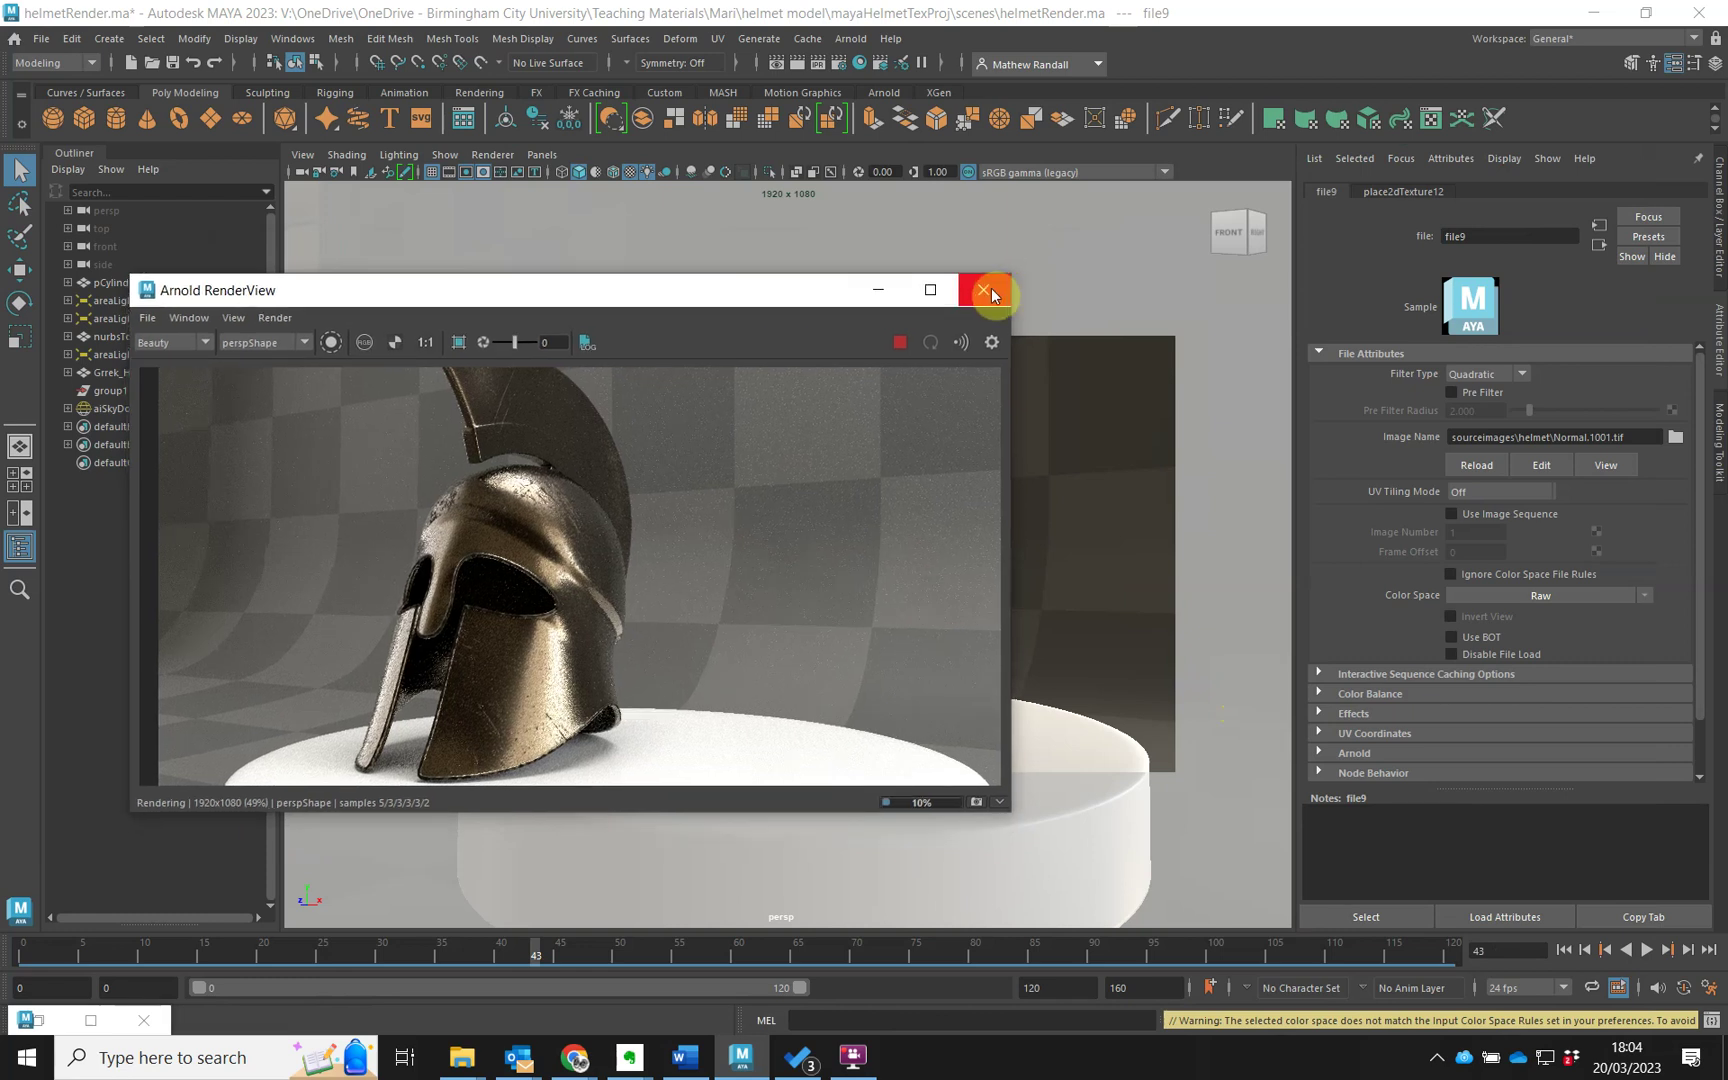
click(981, 294)
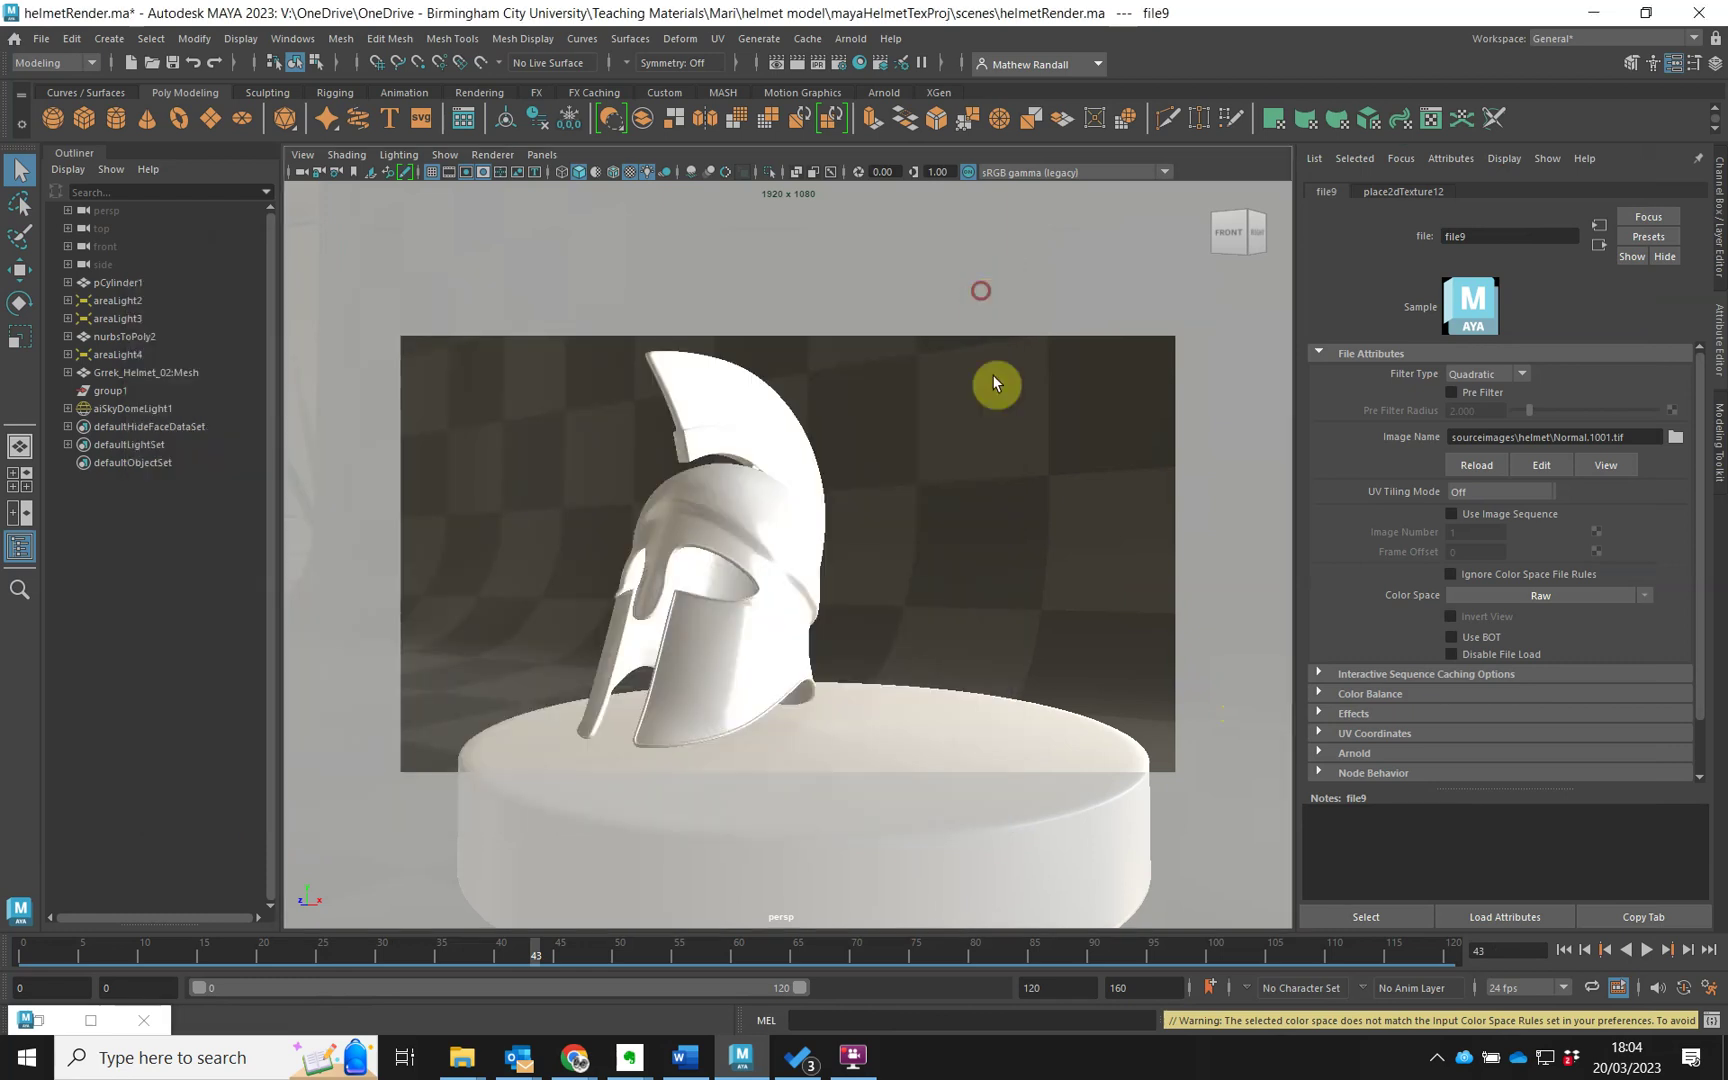
Assign a new Arnold aiMatte material to the helmet mesh.
click(752, 600)
right_click(733, 650)
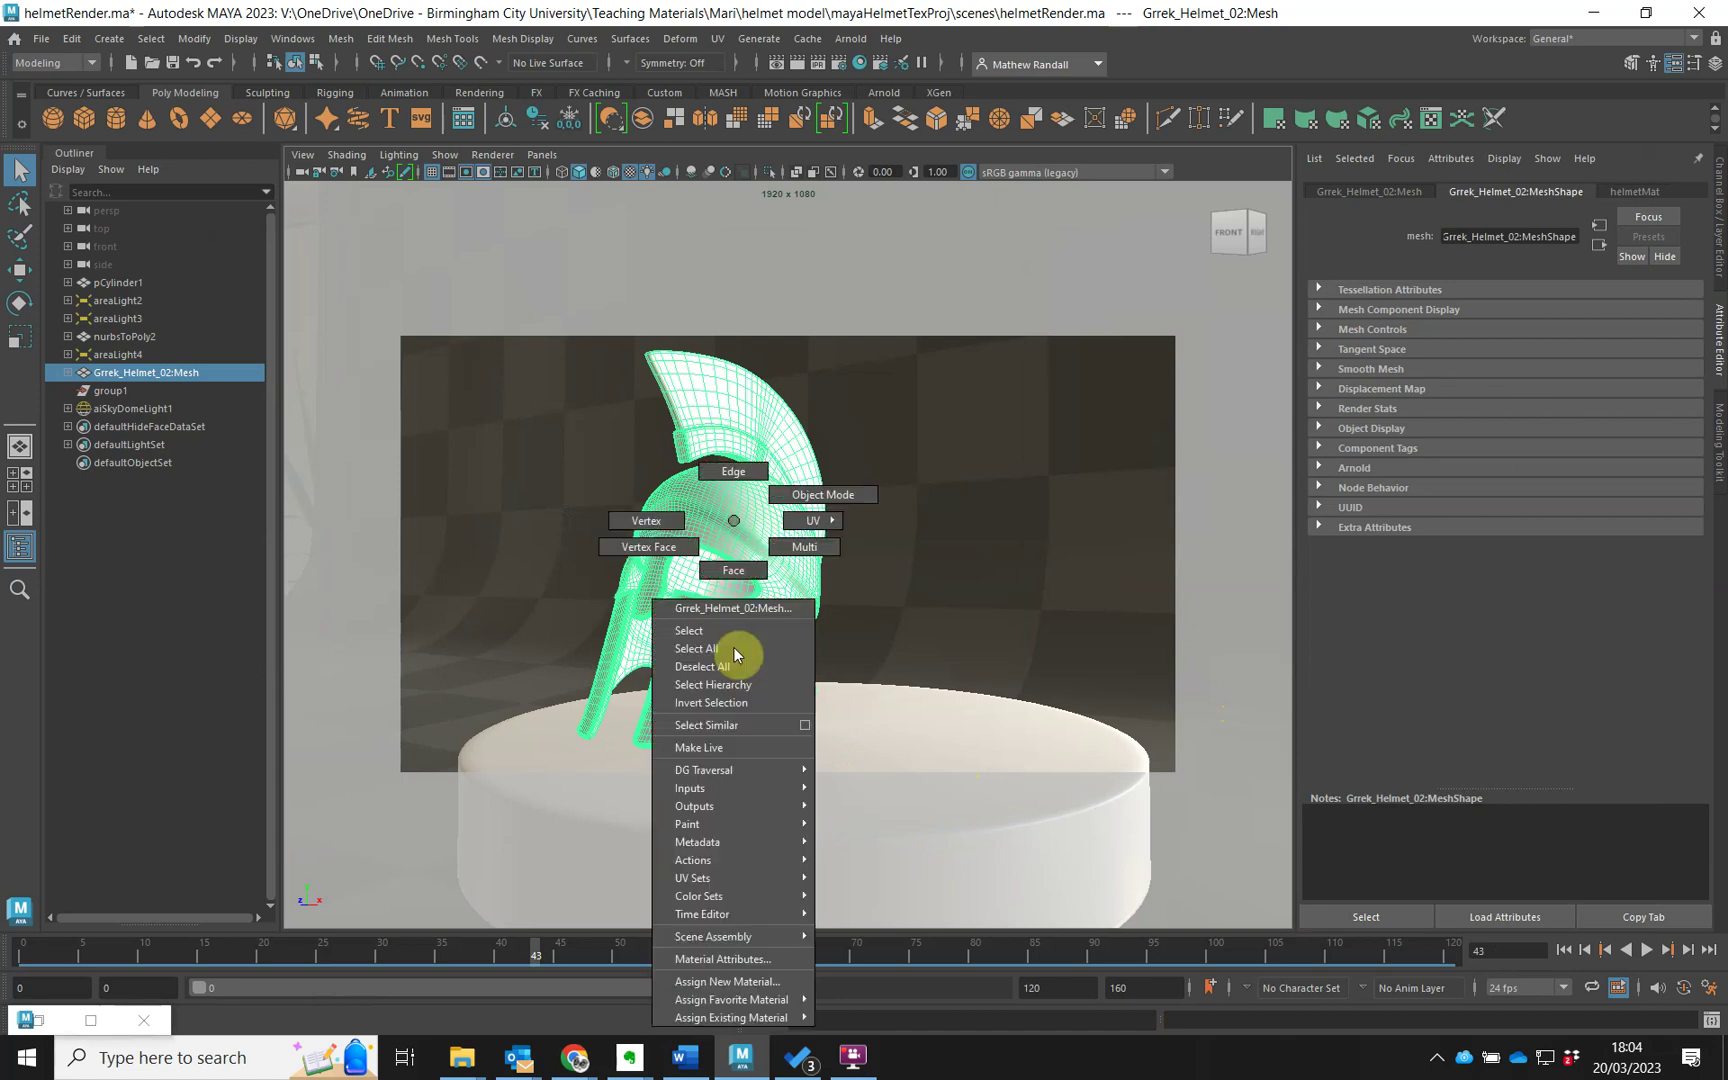
click(743, 982)
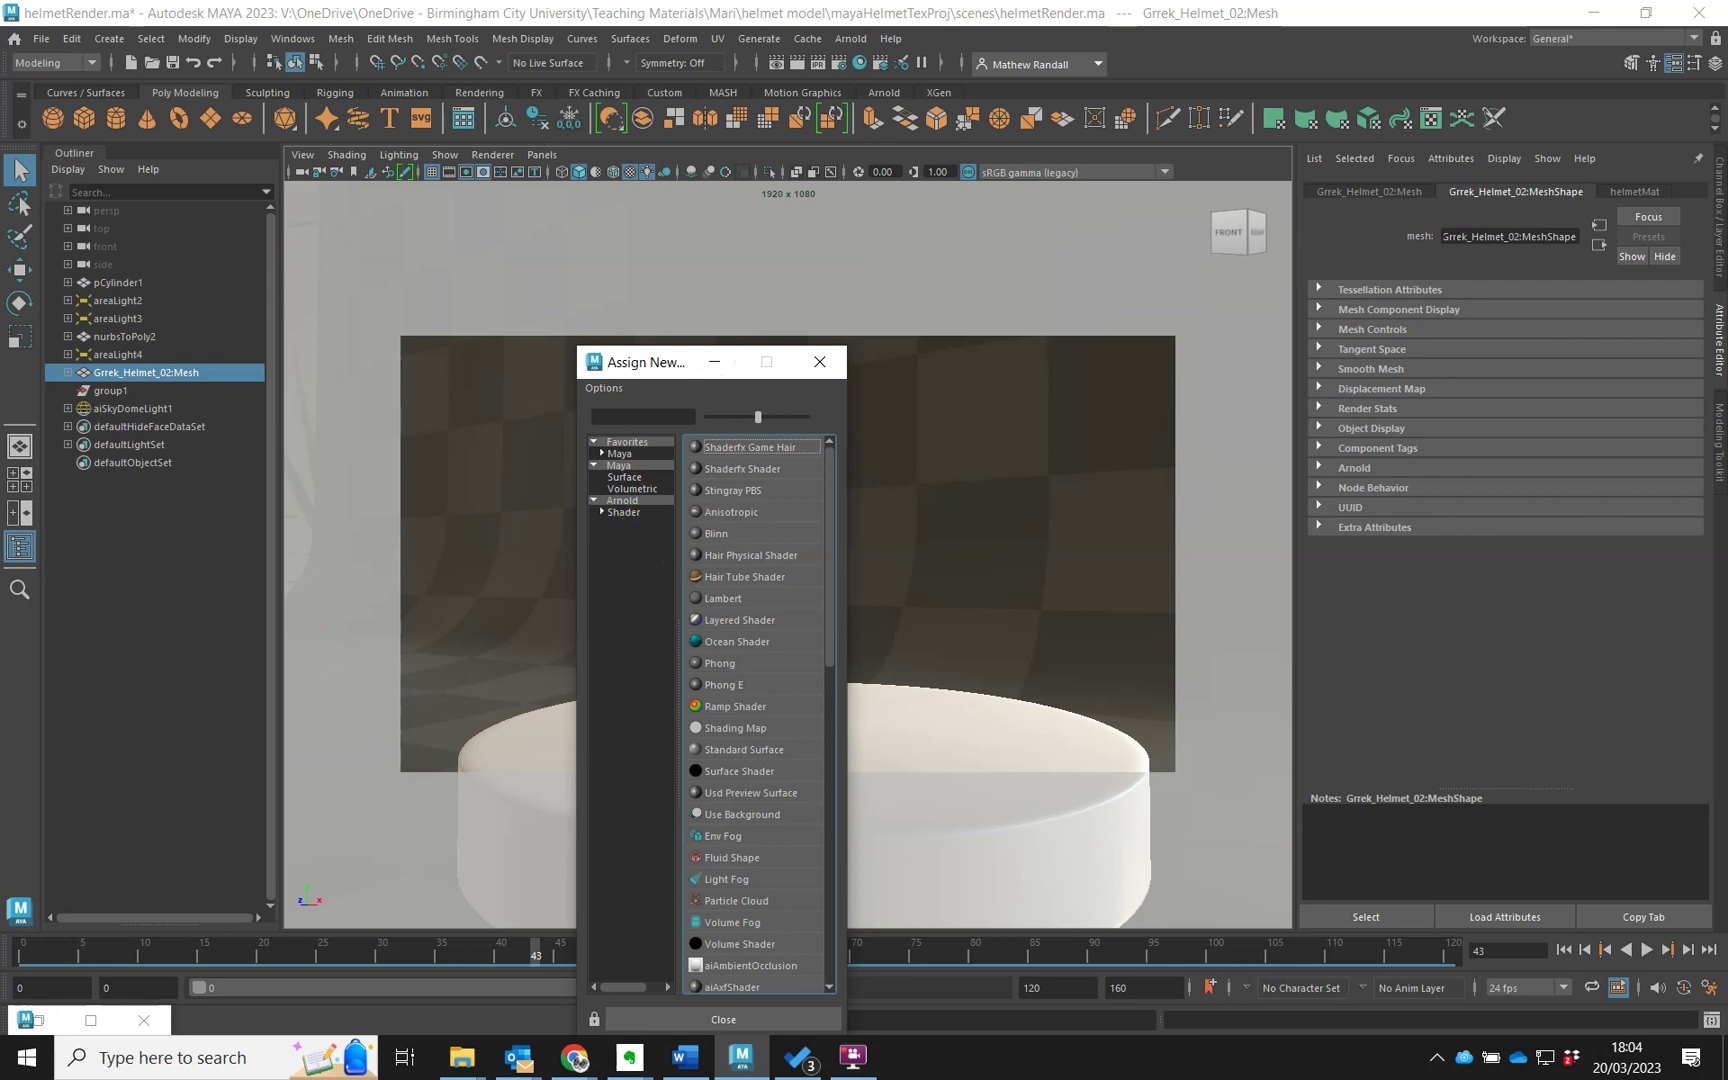
drag(646, 362, 668, 260)
click(648, 410)
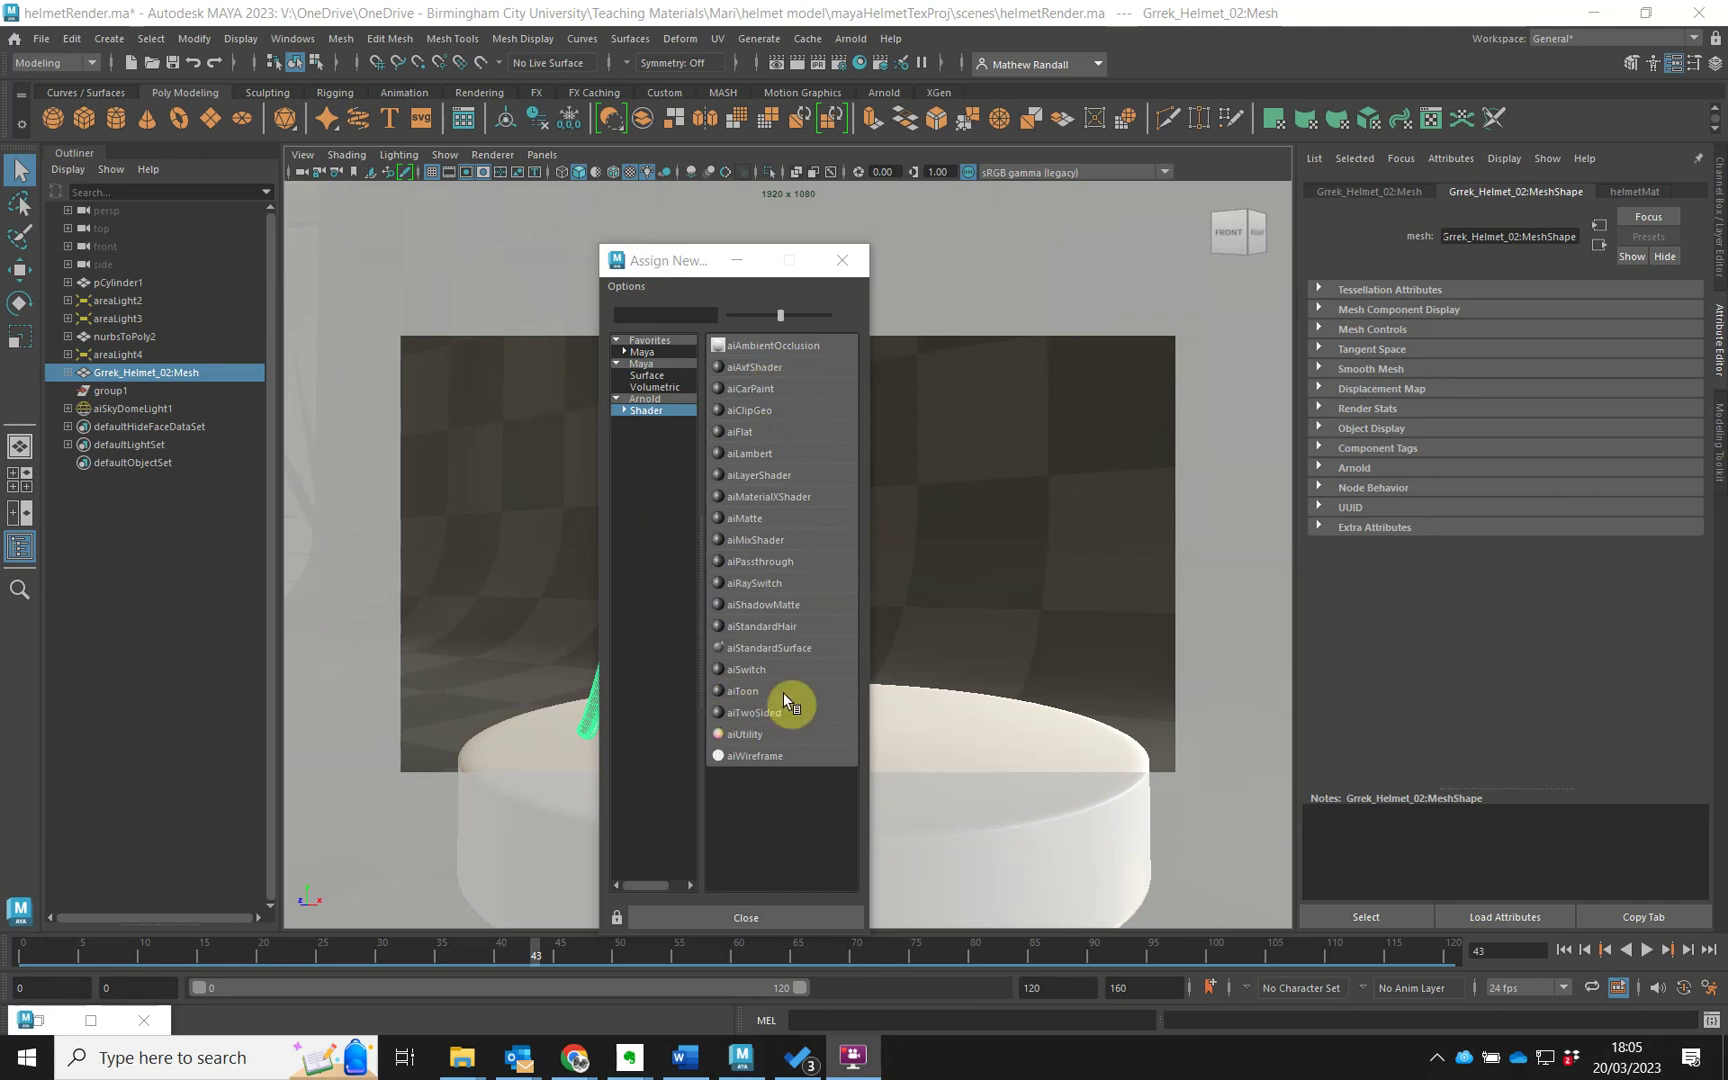
click(742, 517)
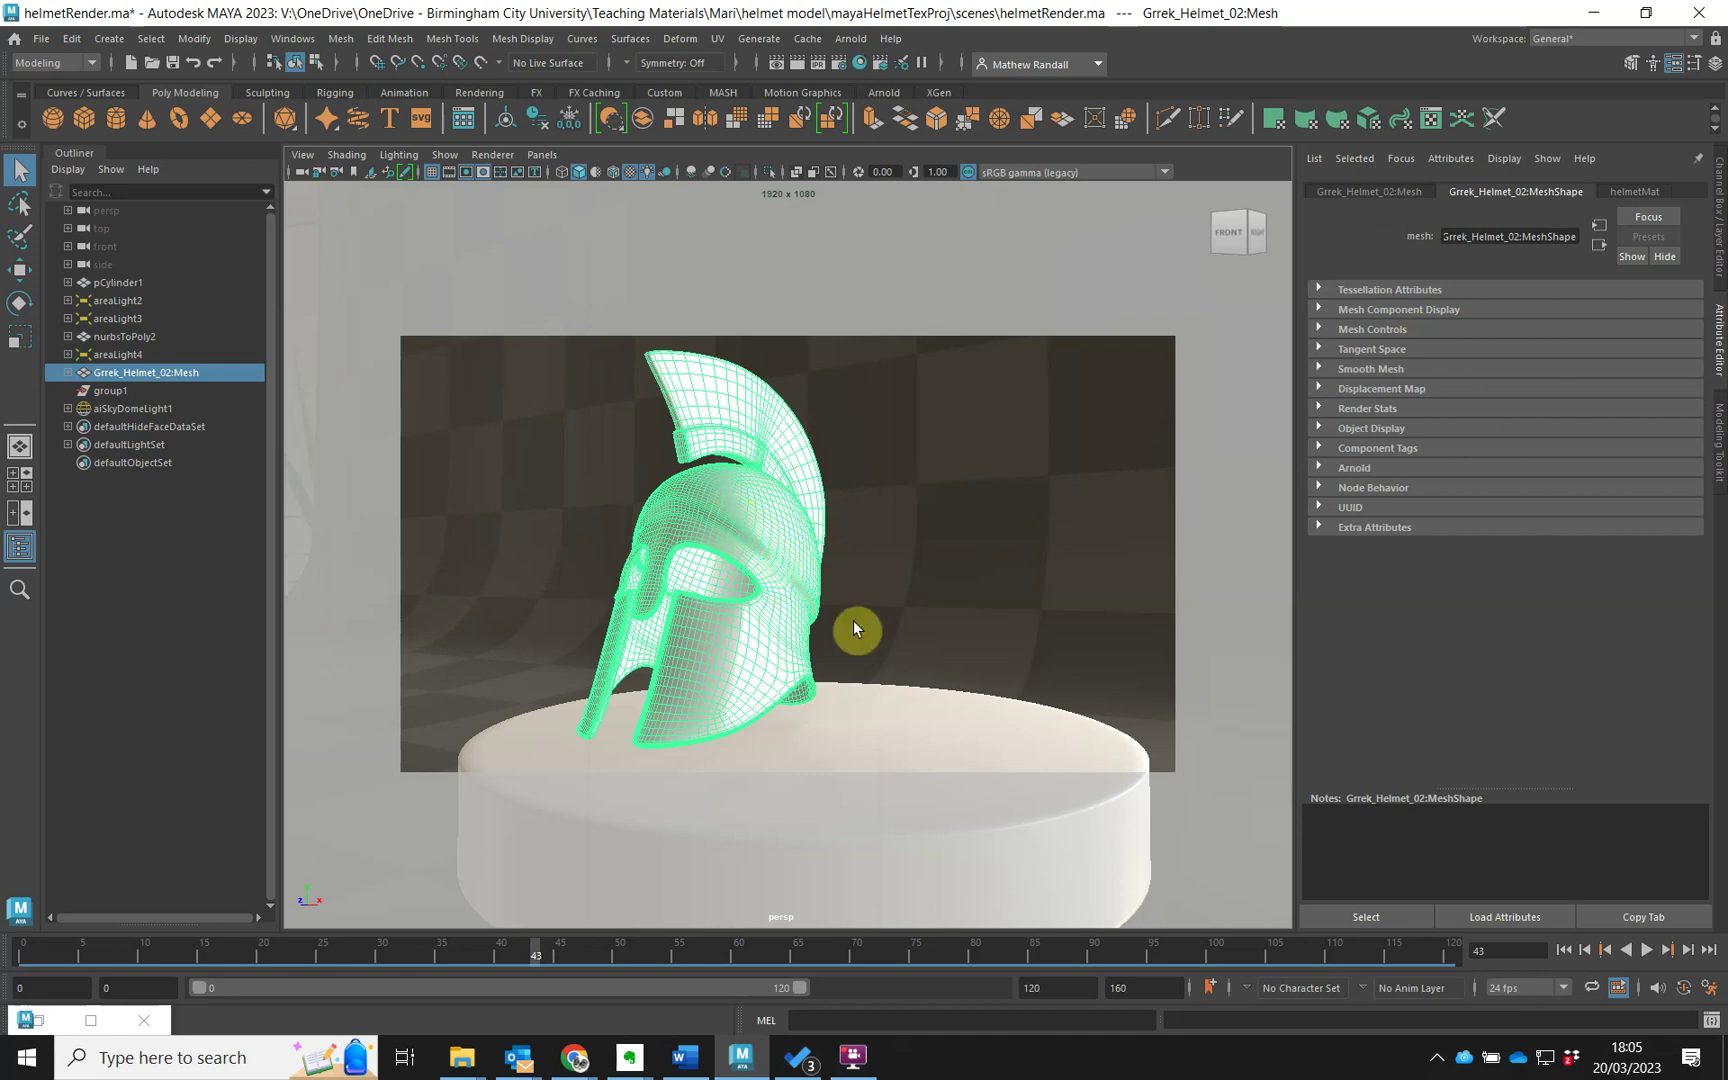
key(ctrl+z)
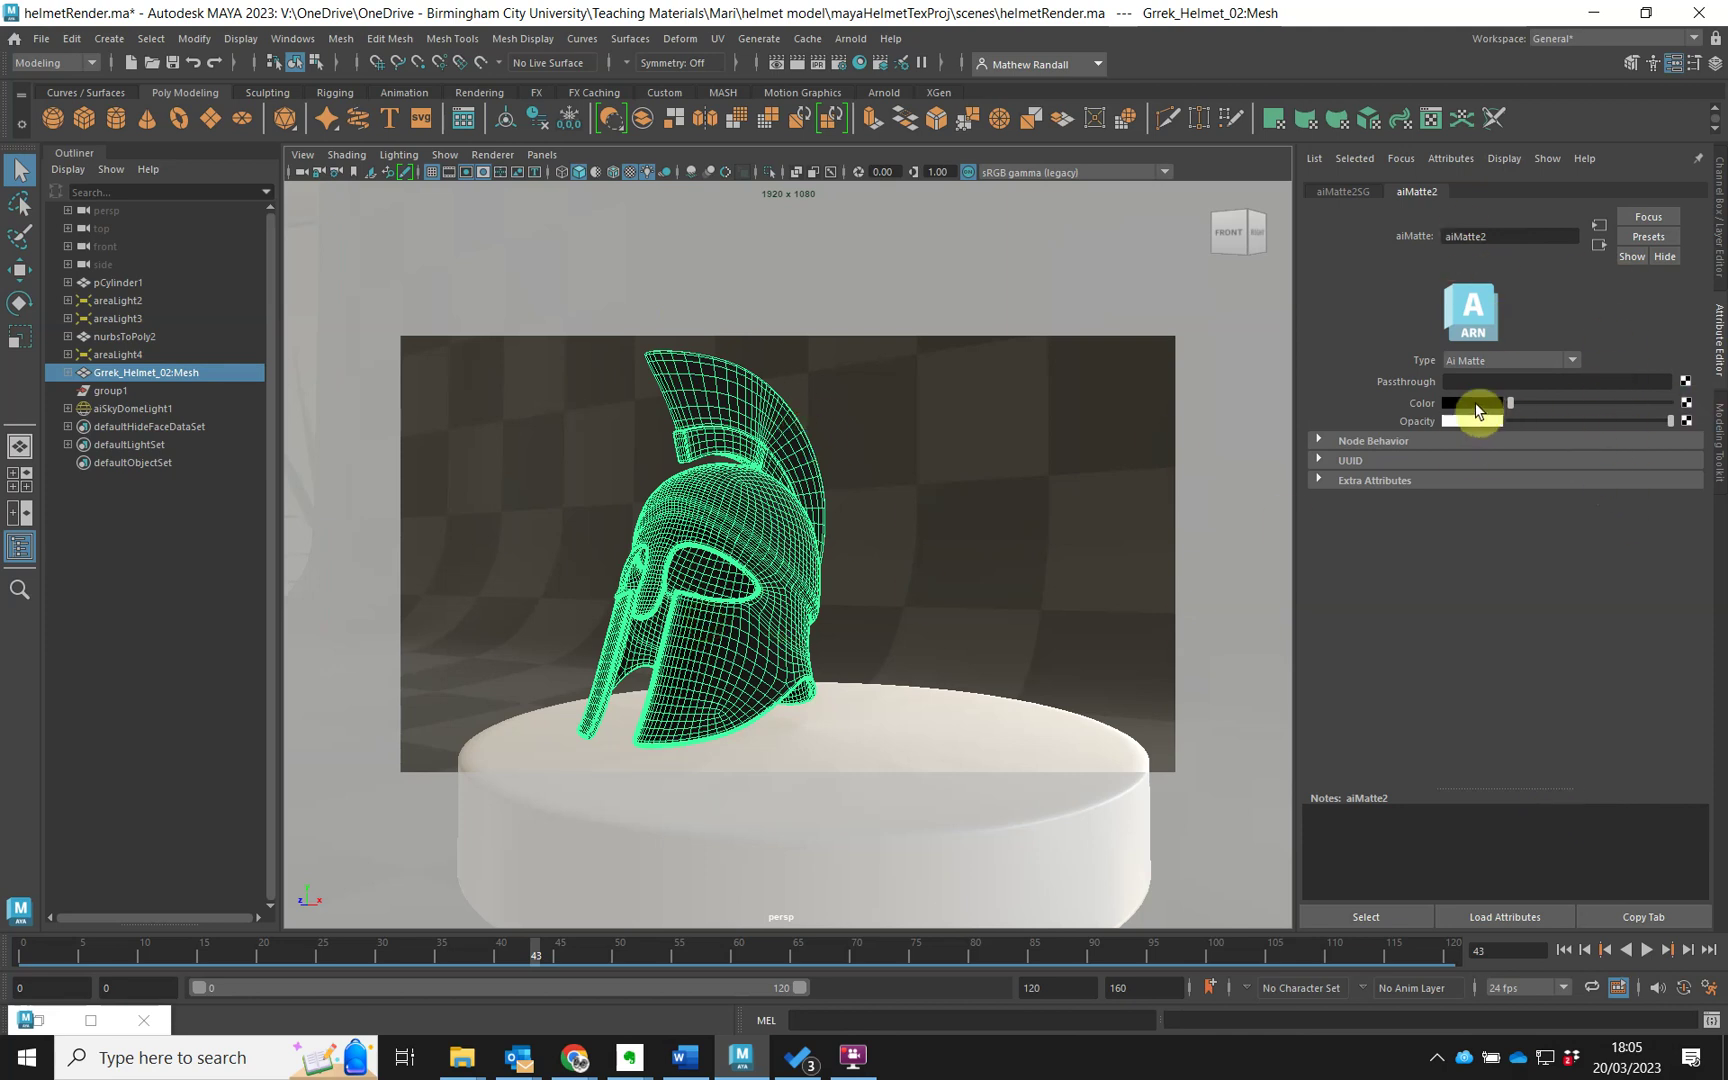
Map the aiMatte colour with a File texture that loads Specular Roughness.1001.tif from the sourceimages helmet folder.
click(1686, 404)
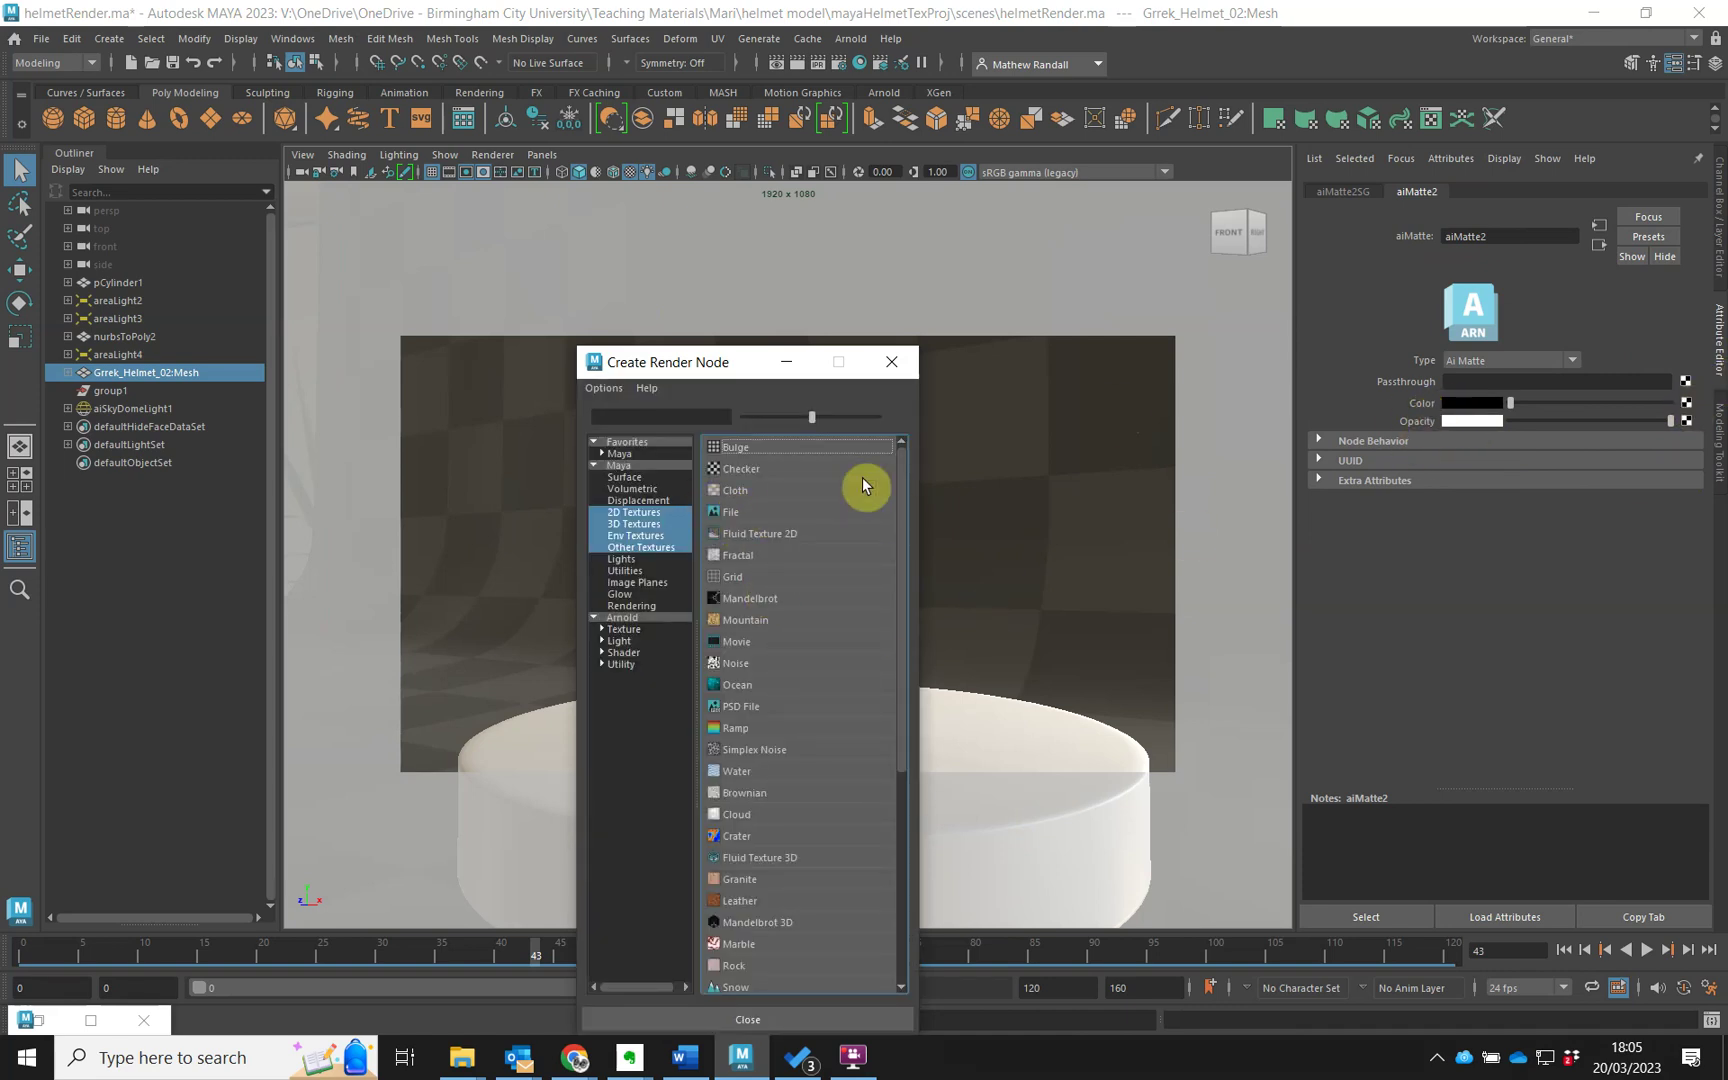
click(737, 512)
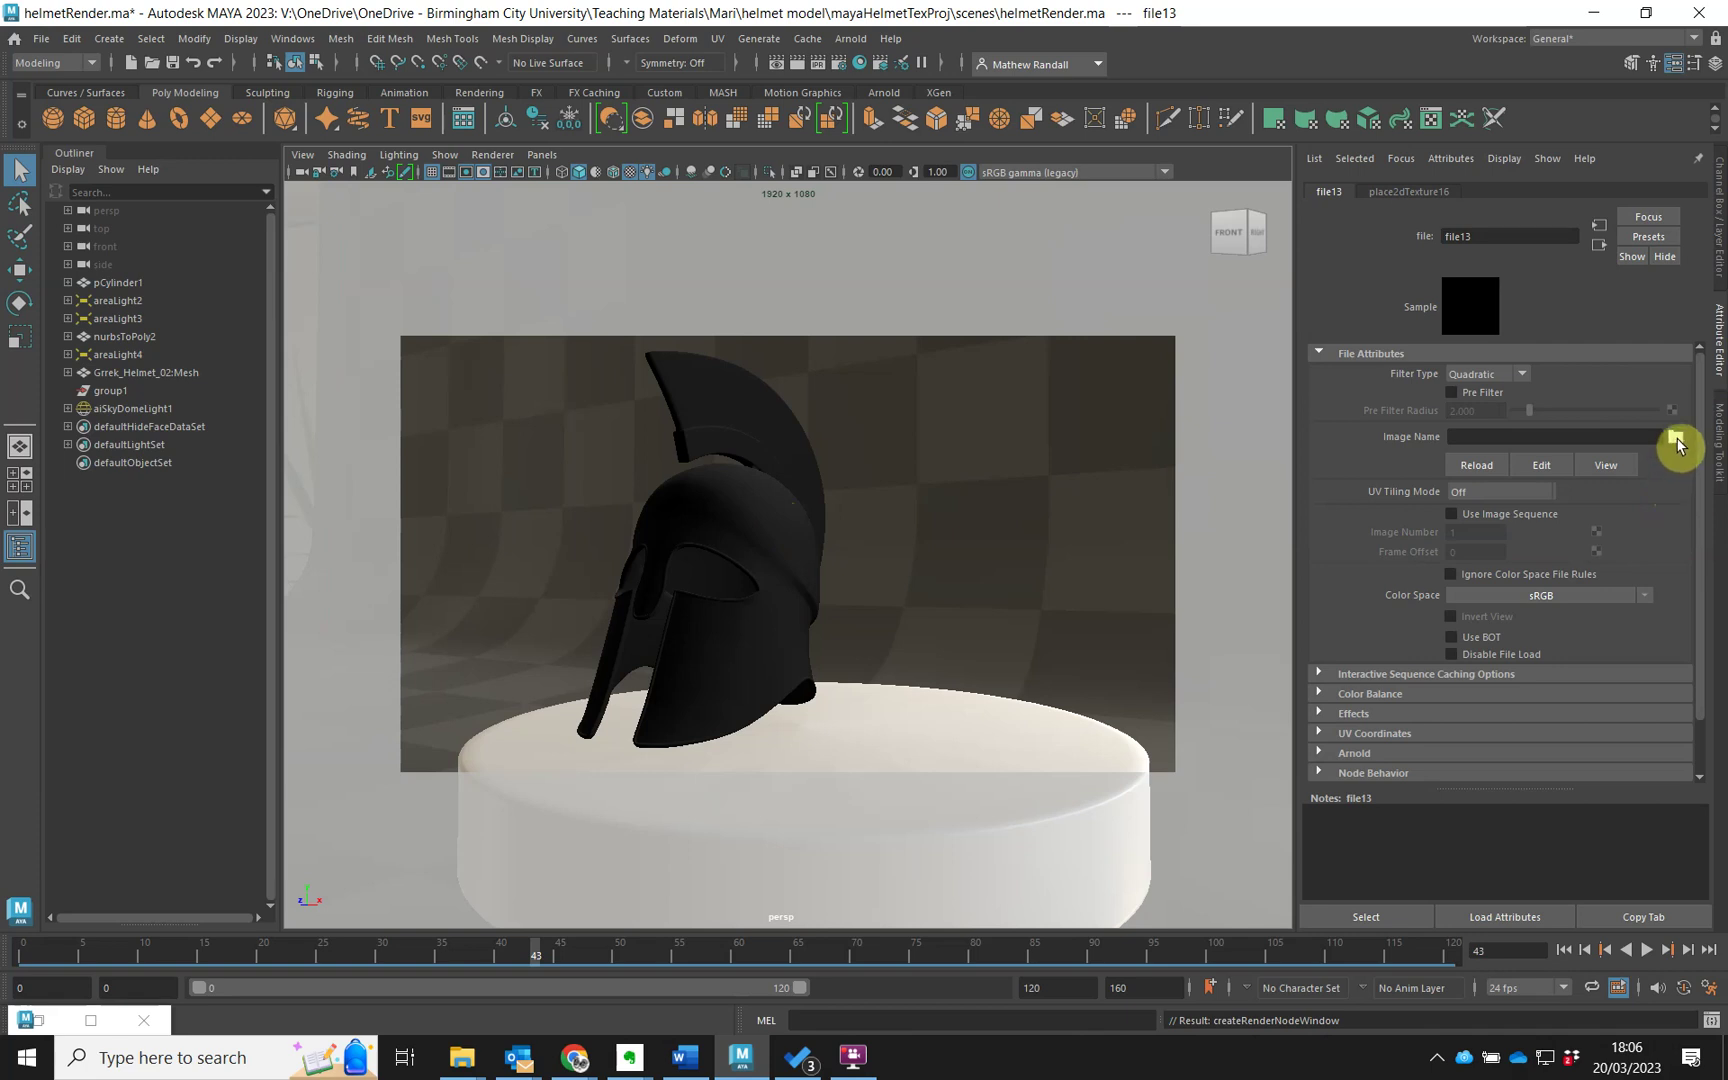
click(1676, 438)
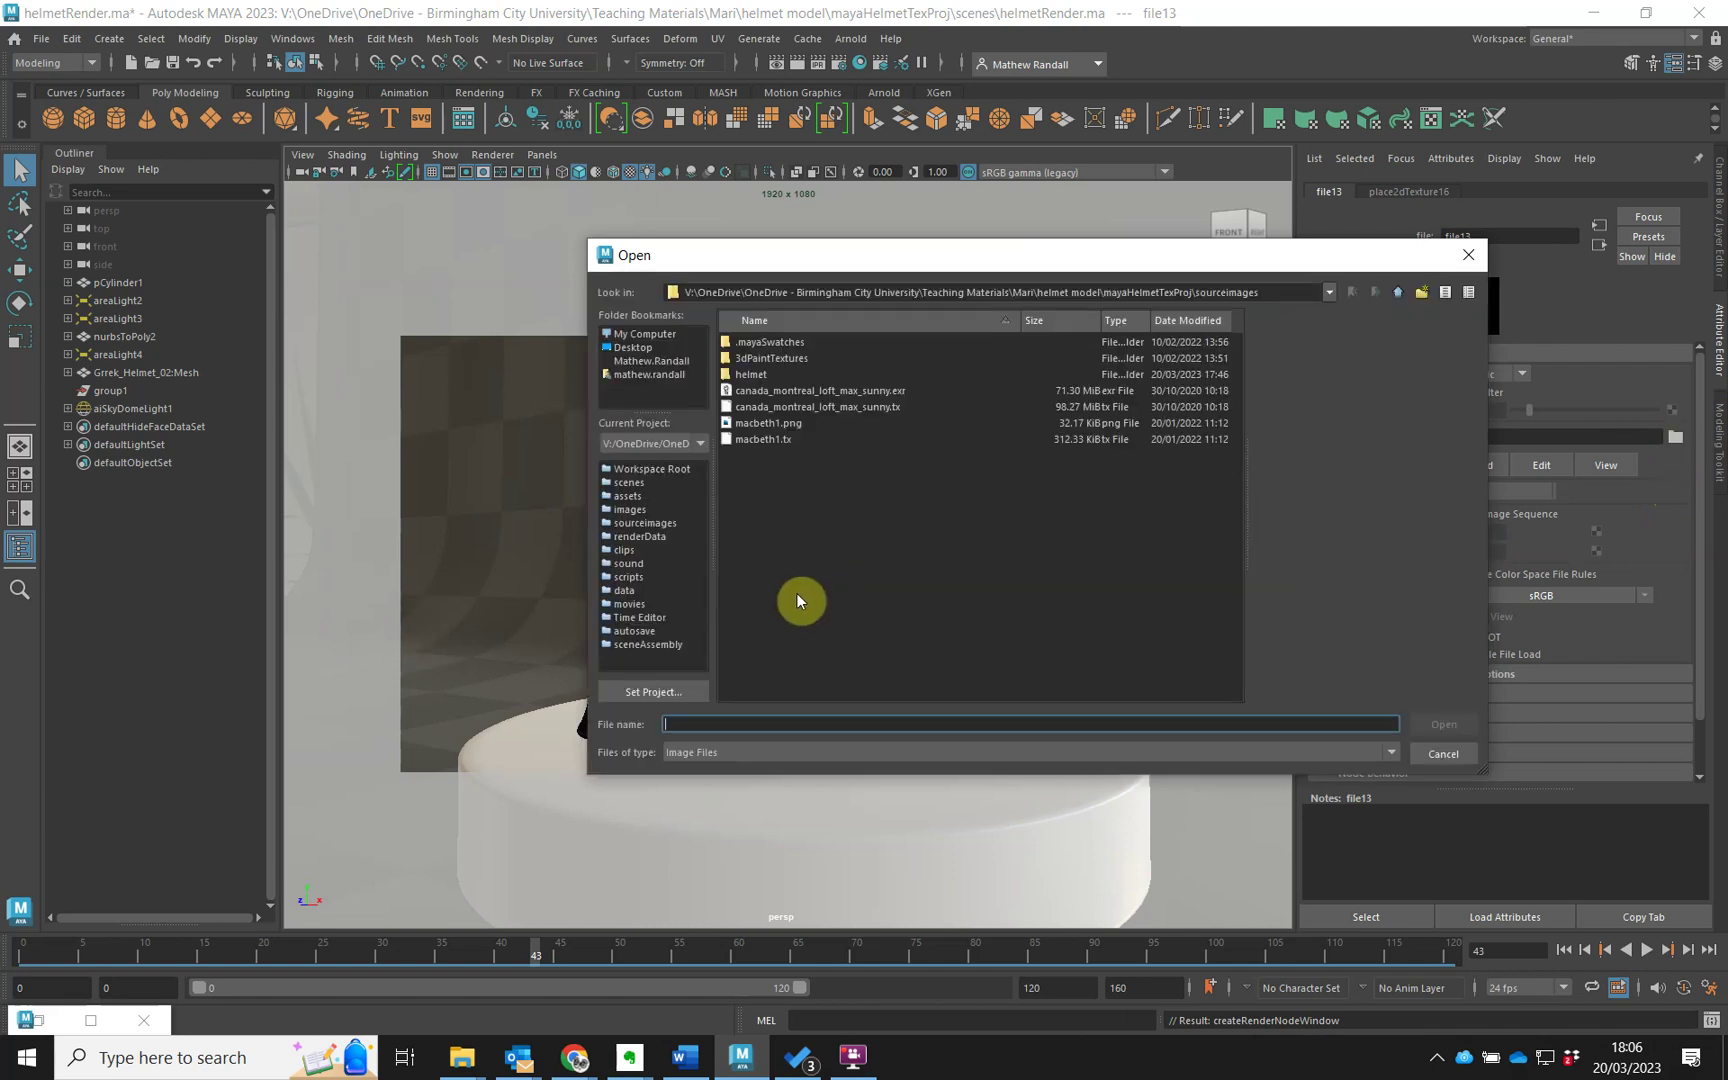
double_click(752, 374)
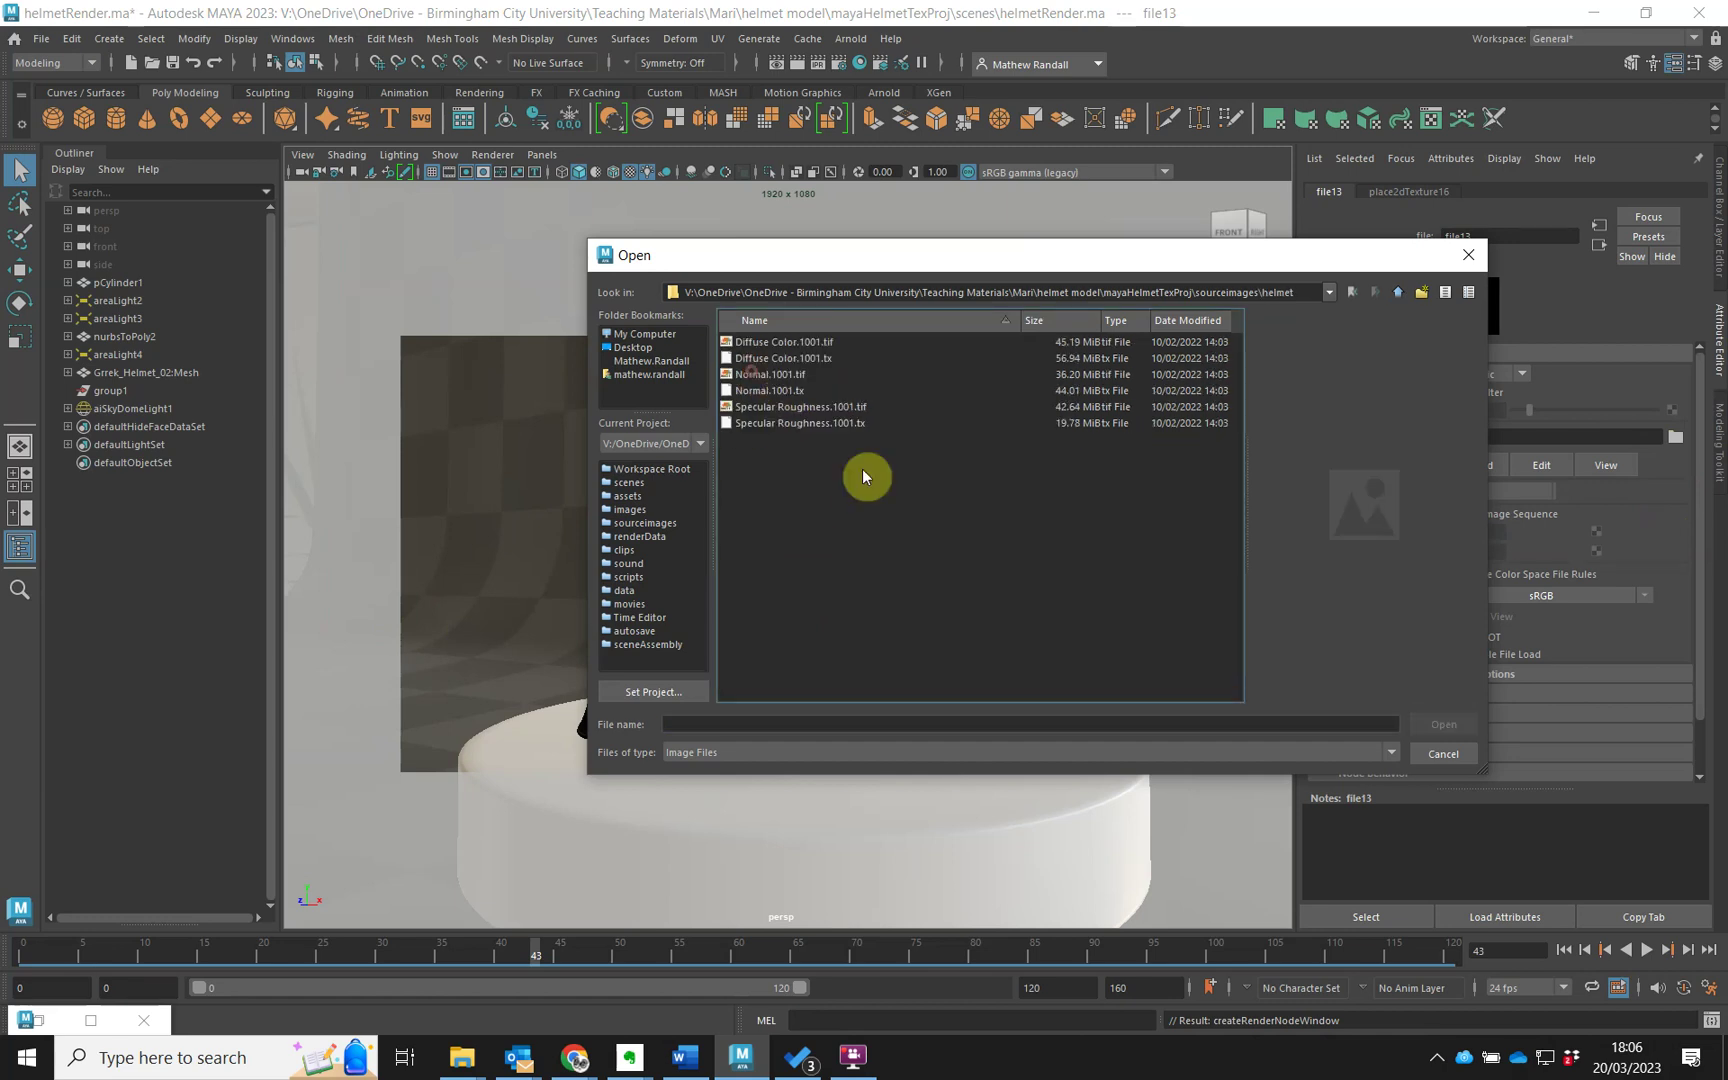
click(776, 407)
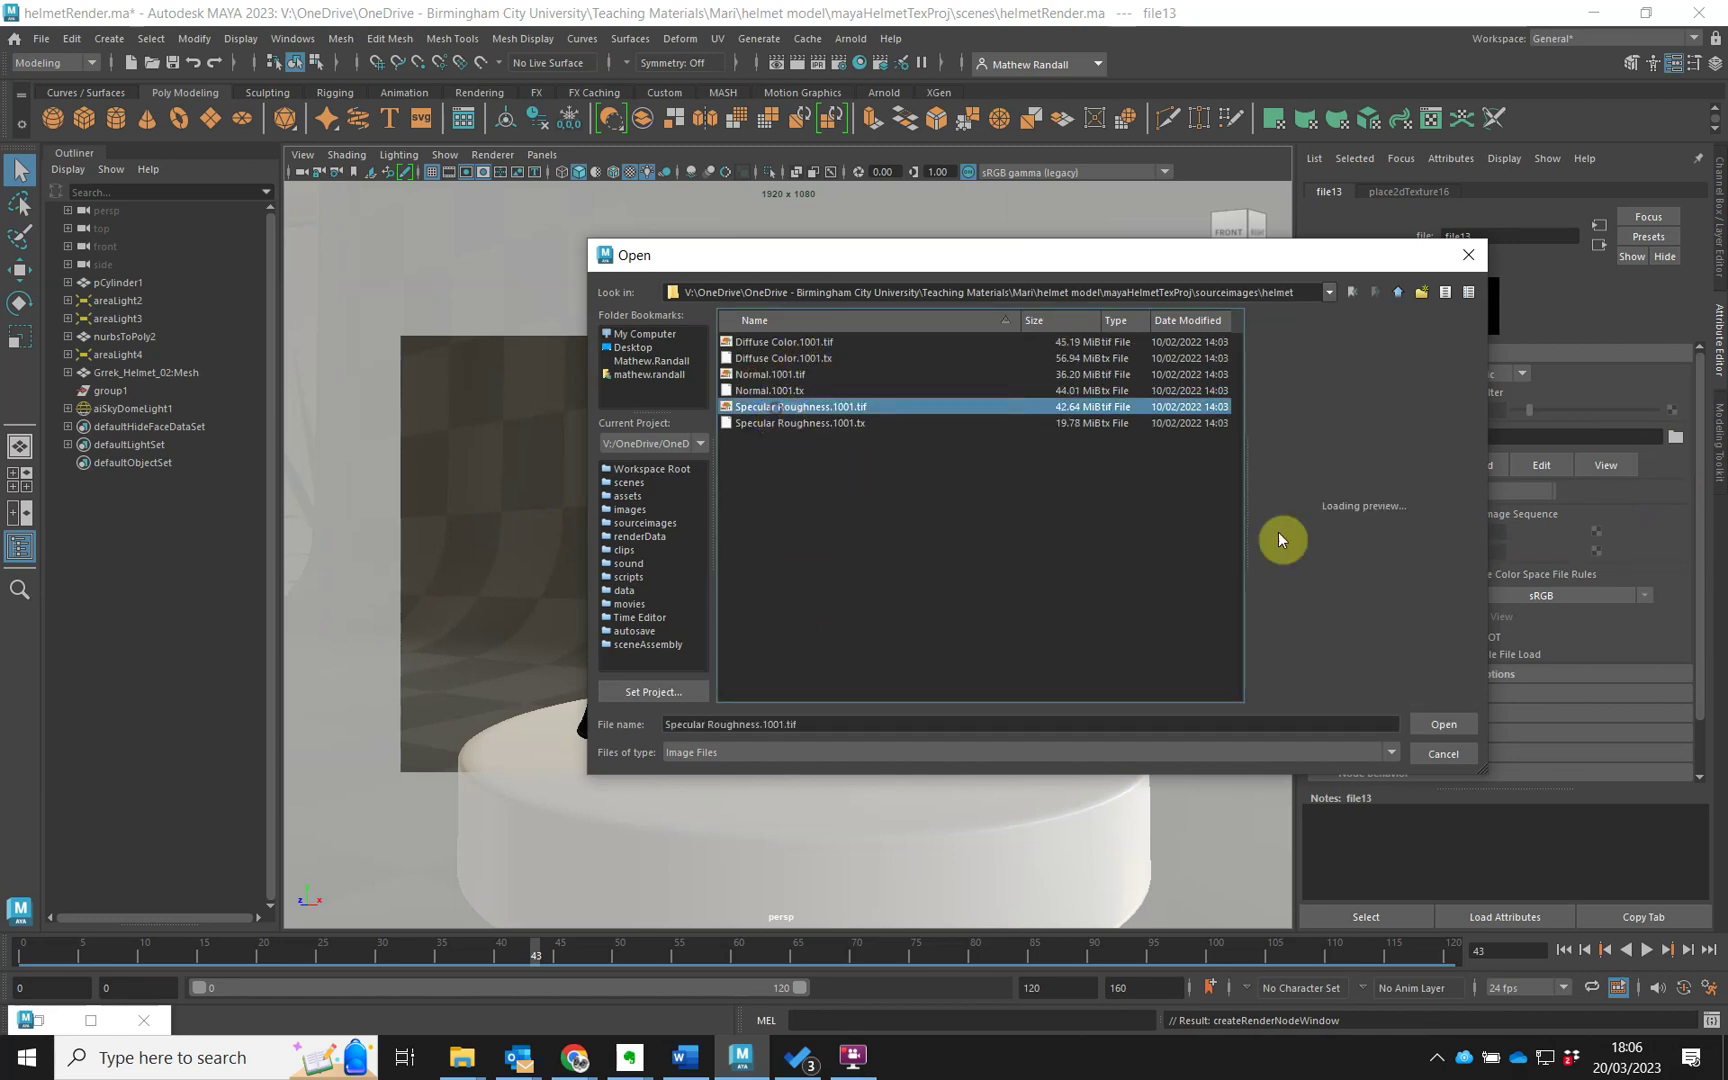
click(1450, 724)
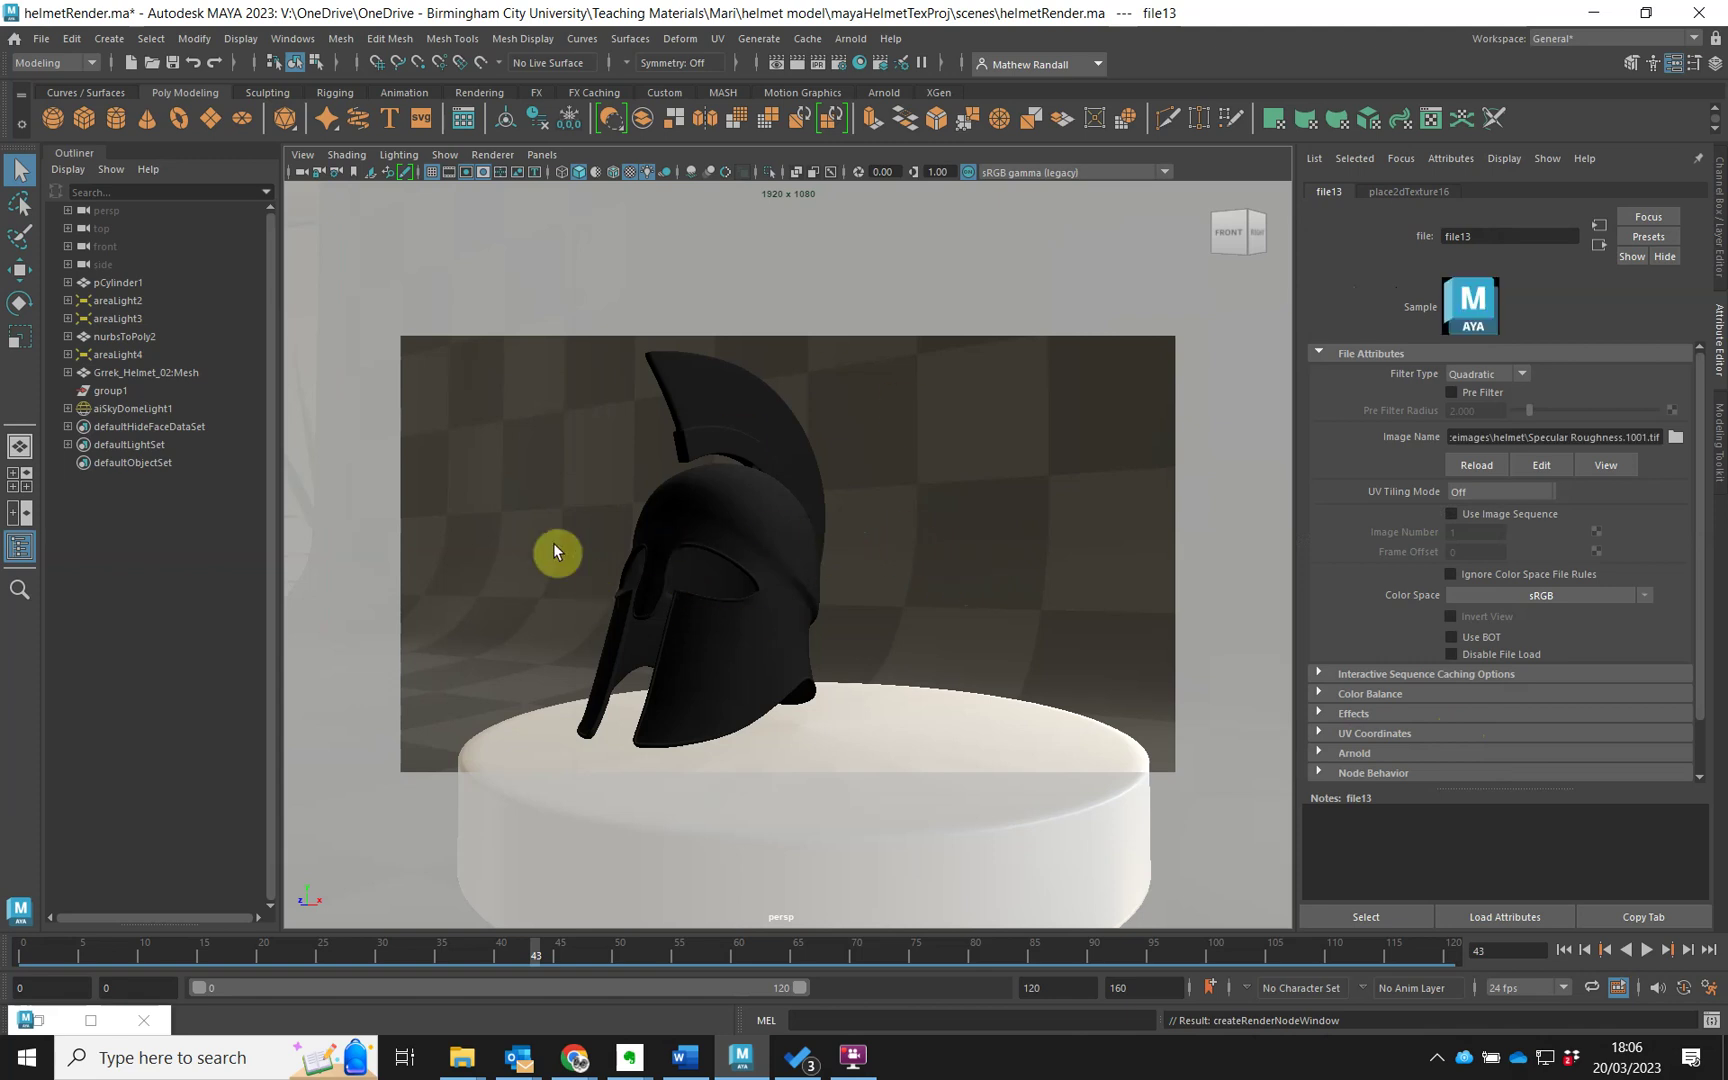
Render the helmet in the Arnold RenderView and open the commands for saving the image.
click(851, 39)
click(866, 74)
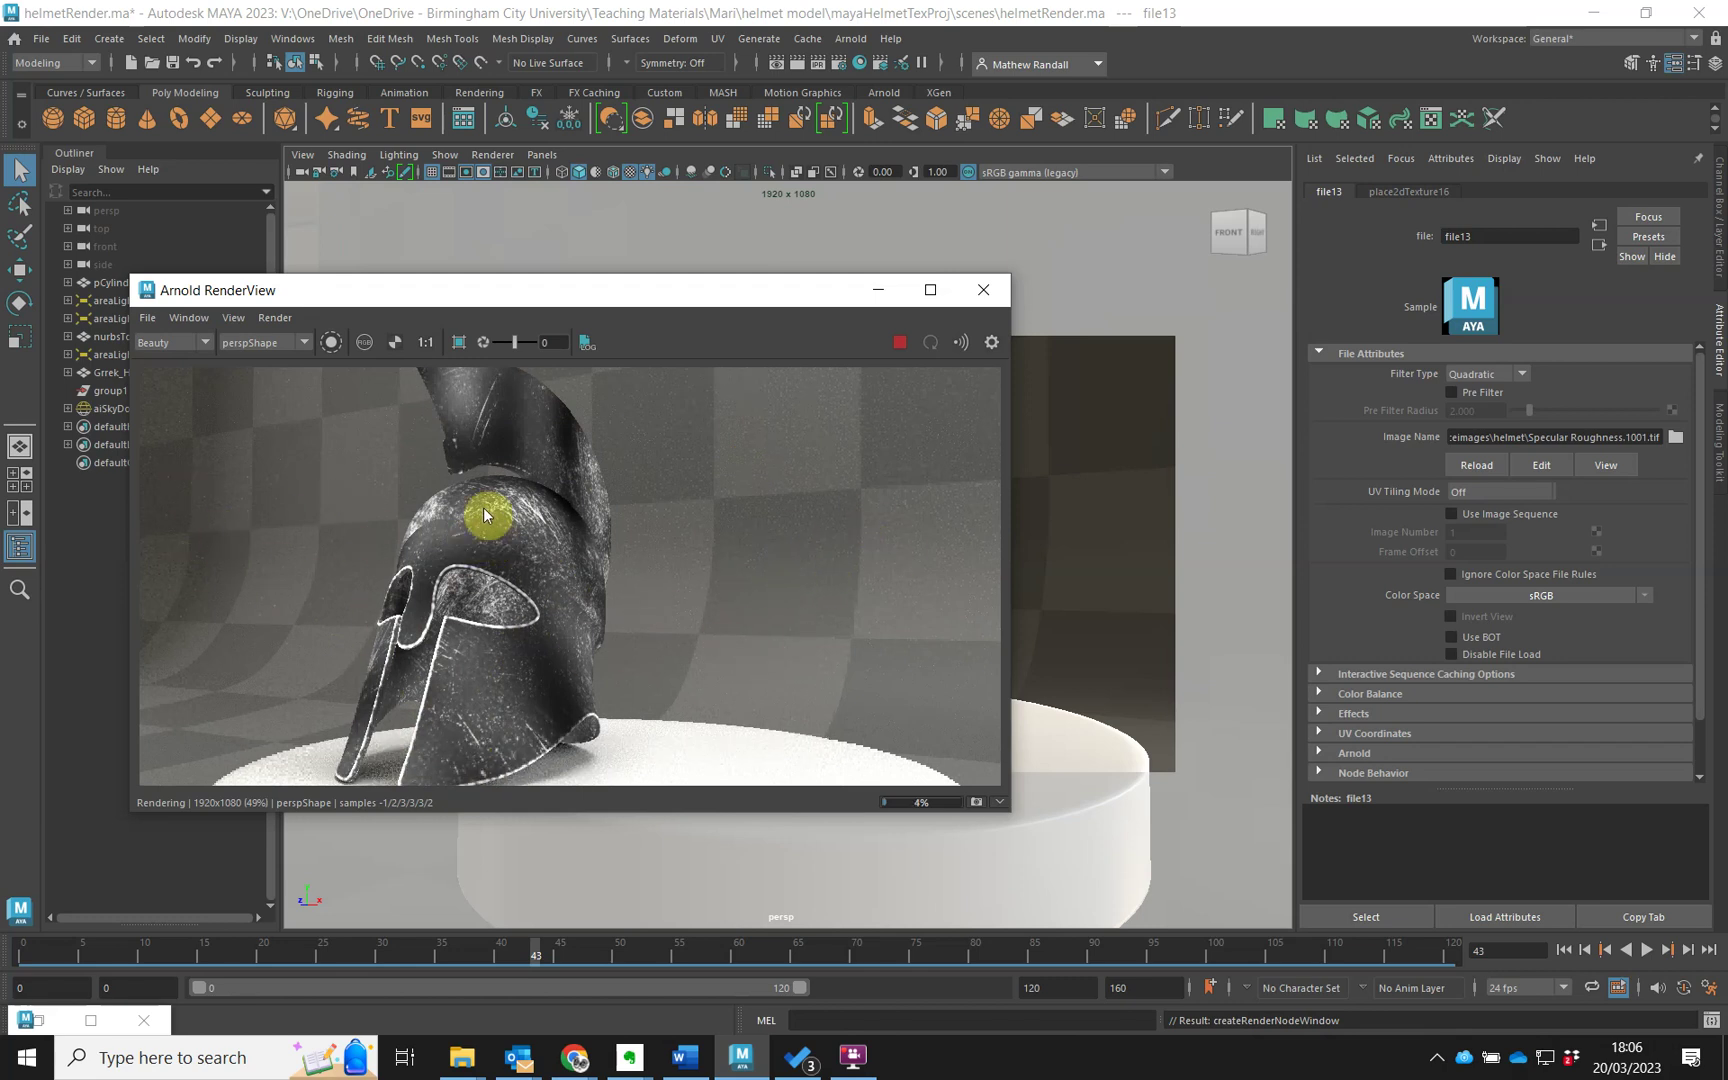
click(147, 318)
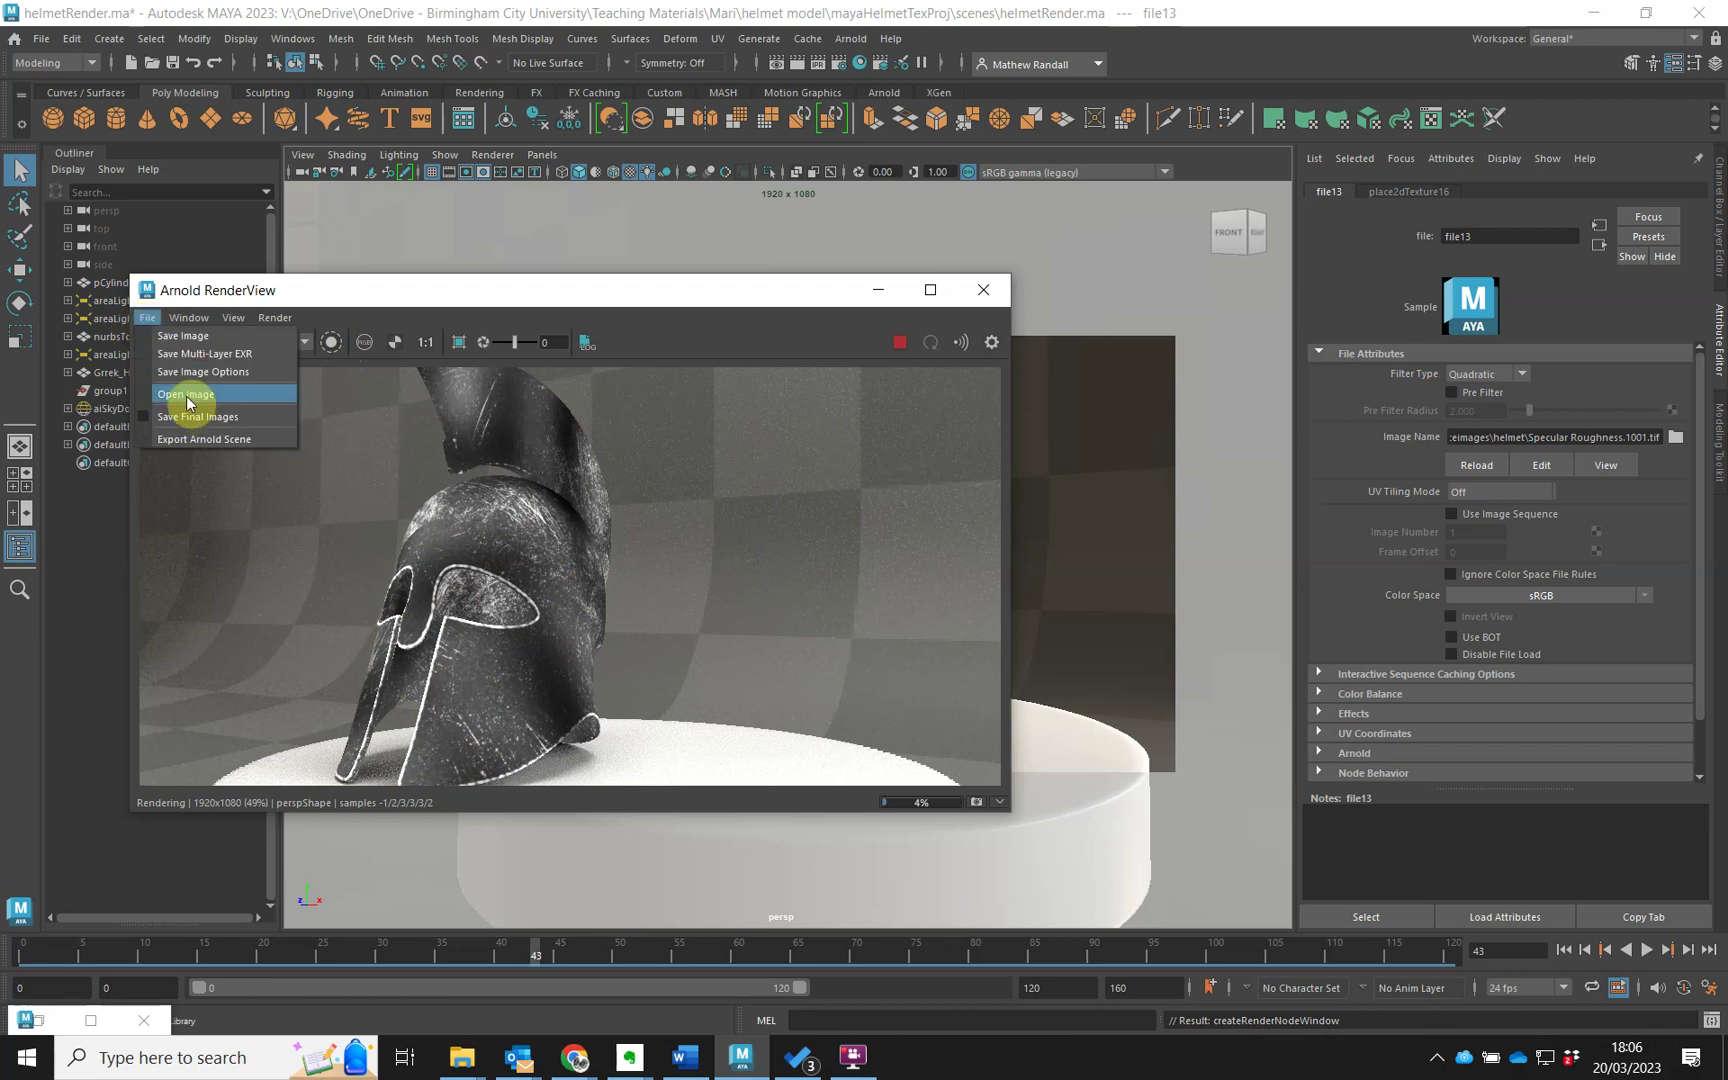